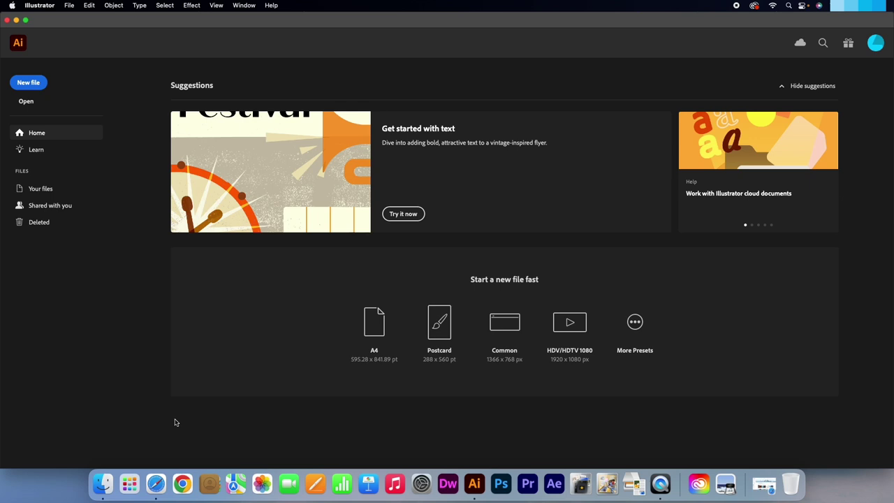
Create a blank 1920 × 1080 px Web document and collapse the floating Layers panel.
{"action": "left_click", "coordinate": [33, 83]}
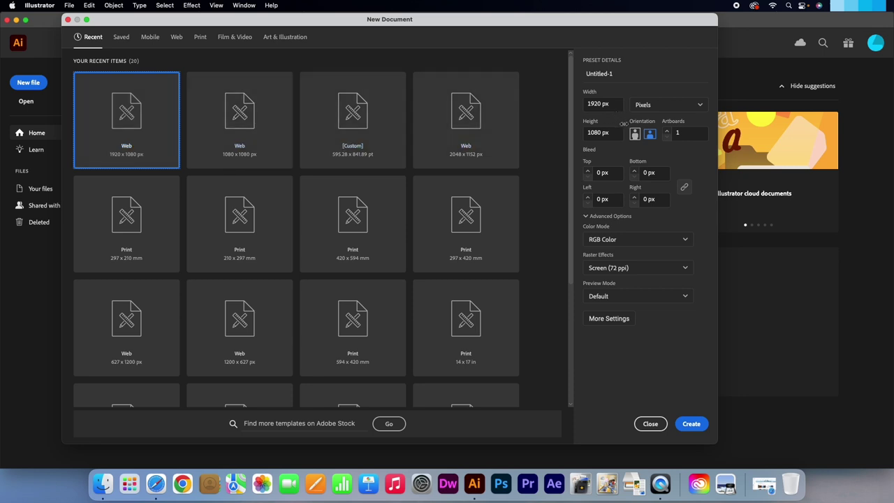
{"action": "left_click", "coordinate": [692, 425]}
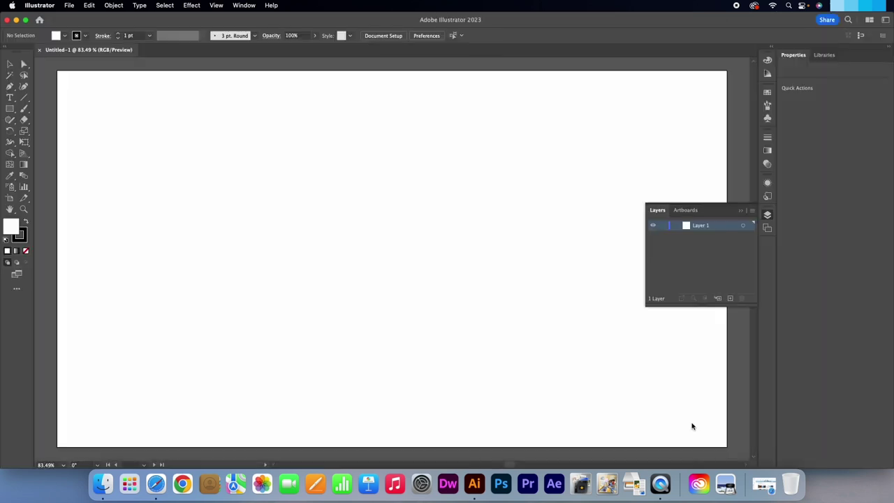
{"action": "left_click", "coordinate": [741, 209]}
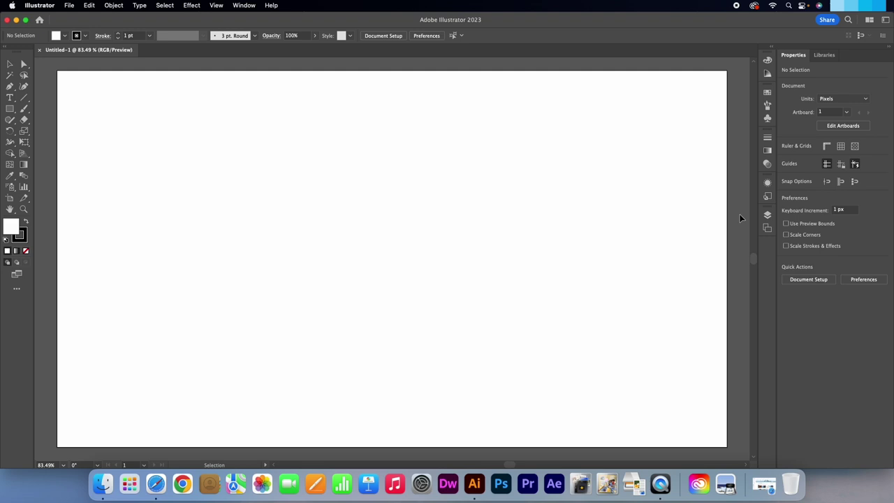
Open silverhills_logo.jpg and drag the sketch image into the Untitled-1 document.
{"action": "left_click", "coordinate": [70, 5]}
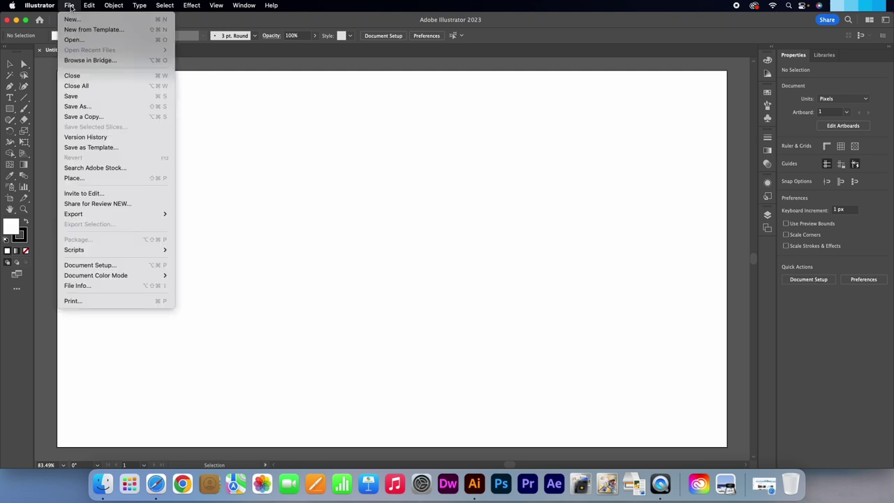
{"action": "left_click", "coordinate": [88, 40]}
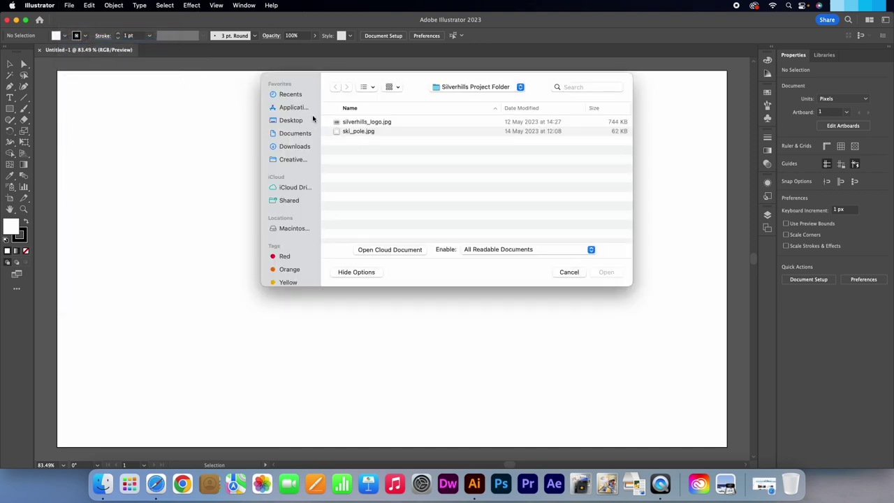
{"action": "left_click", "coordinate": [383, 123]}
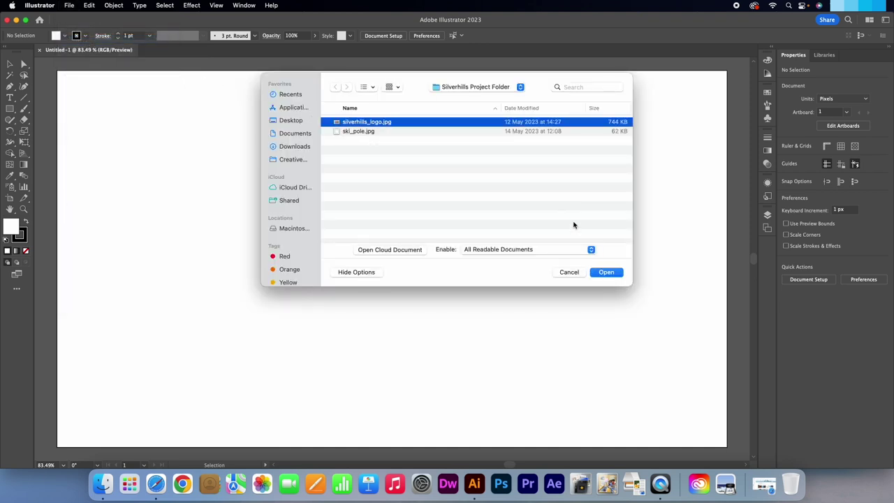
{"action": "left_click", "coordinate": [604, 273]}
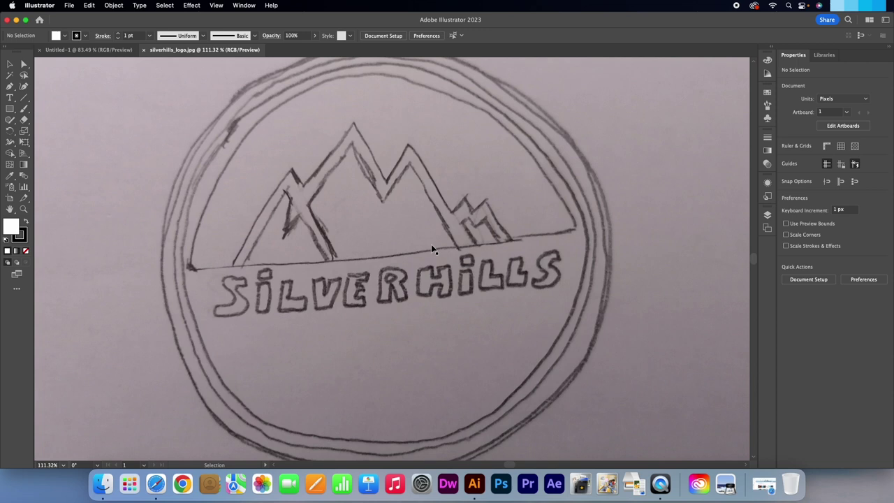
{"action": "key", "text": "super+0"}
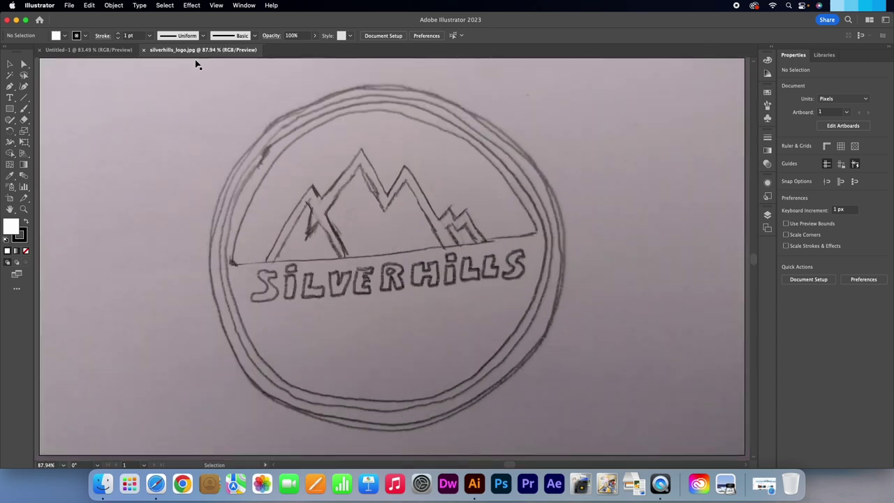
{"action": "left_click", "coordinate": [168, 96]}
{"action": "mouse_move", "coordinate": [168, 95]}
{"action": "left_mouse_down"}
{"action": "mouse_move", "coordinate": [115, 50]}
{"action": "mouse_move", "coordinate": [264, 245]}
{"action": "mouse_move", "coordinate": [233, 208]}
{"action": "mouse_move", "coordinate": [194, 123]}
{"action": "mouse_move", "coordinate": [195, 133]}
{"action": "left_mouse_up"}
Rename Layer 1 to 'Logo Sketch' in the Layers panel.
{"action": "left_click", "coordinate": [746, 213]}
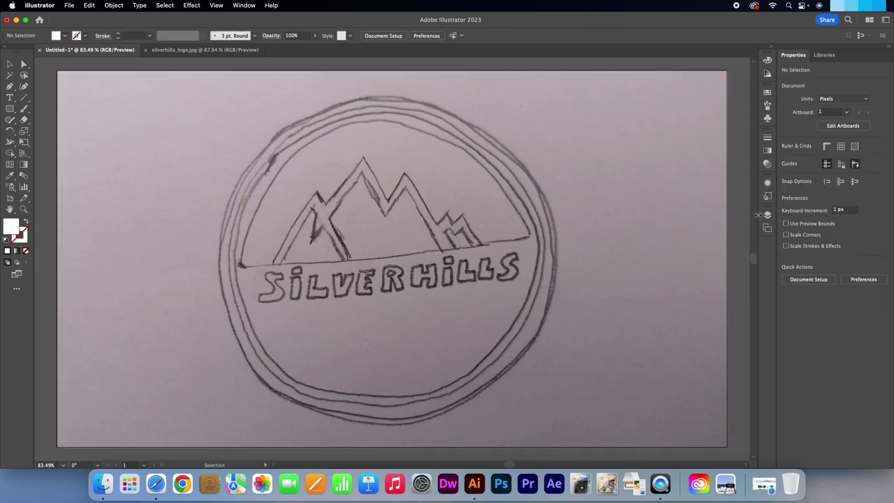
{"action": "left_click", "coordinate": [767, 215]}
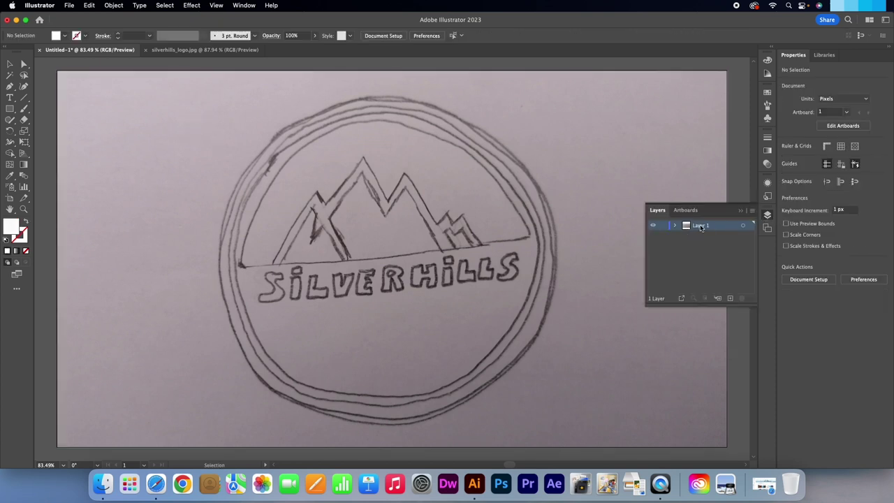
{"action": "double_click", "coordinate": [701, 226]}
{"action": "type", "text": "Logo Sketch"}
{"action": "key", "text": "Return"}
Lock Logo Sketch, close the JPG, and save as Silverhills_logo.ai with default options.
{"action": "left_click", "coordinate": [664, 227]}
{"action": "left_click", "coordinate": [147, 49]}
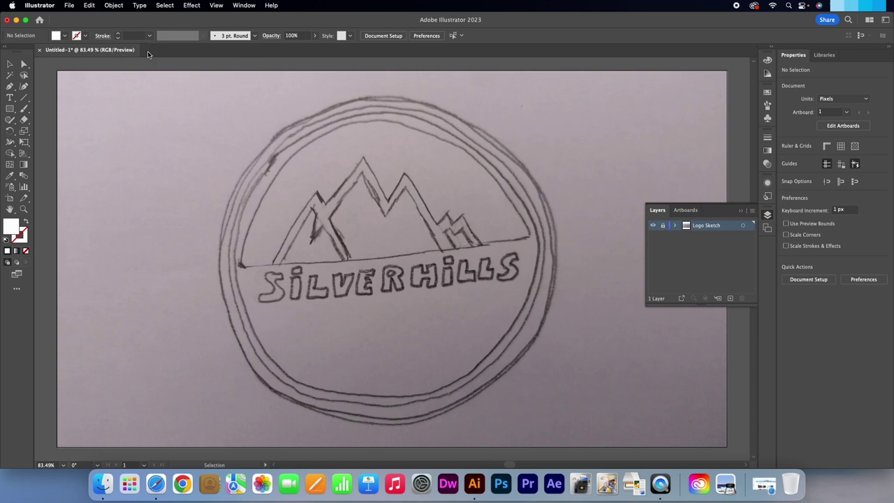
{"action": "left_click", "coordinate": [69, 5]}
{"action": "left_click", "coordinate": [95, 106]}
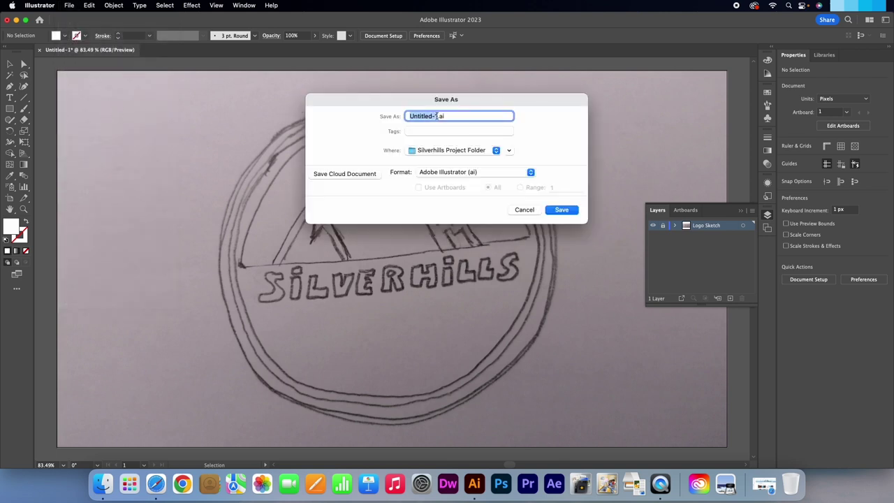
{"action": "type", "text": "Silverhills_logo"}
{"action": "key", "text": "Return"}
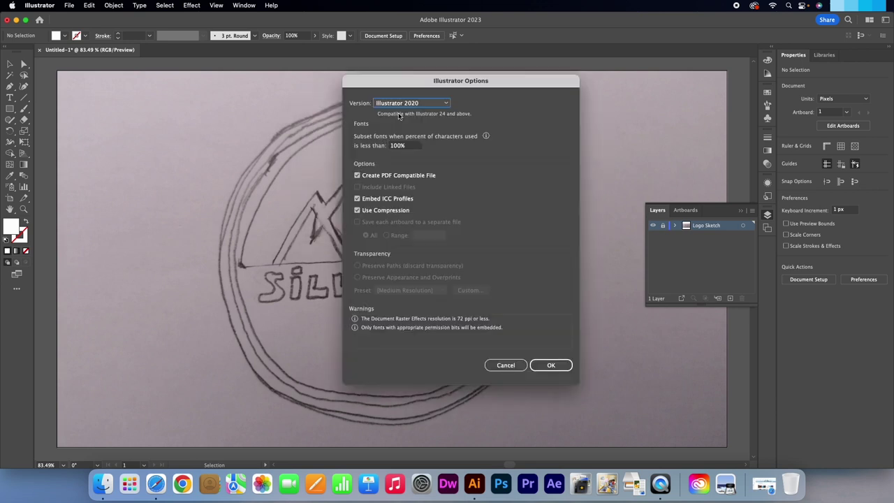
{"action": "left_click", "coordinate": [556, 365]}
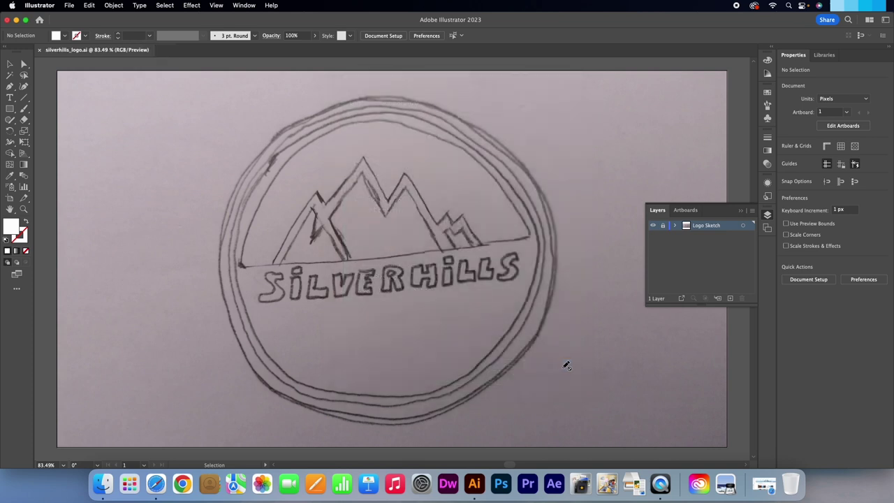
Add a new layer above Logo Sketch named 'Main Circle'.
{"action": "left_click", "coordinate": [732, 298]}
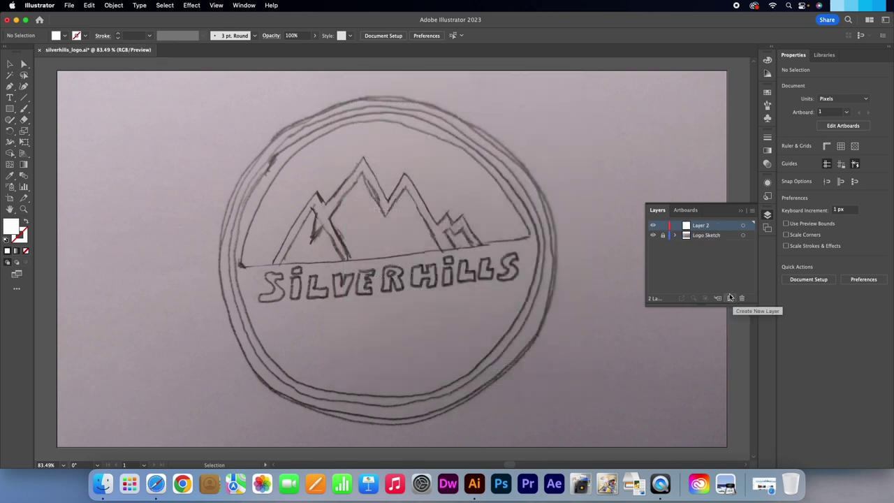
{"action": "double_click", "coordinate": [701, 227]}
{"action": "type", "text": "Main Circle"}
{"action": "key", "text": "Return"}
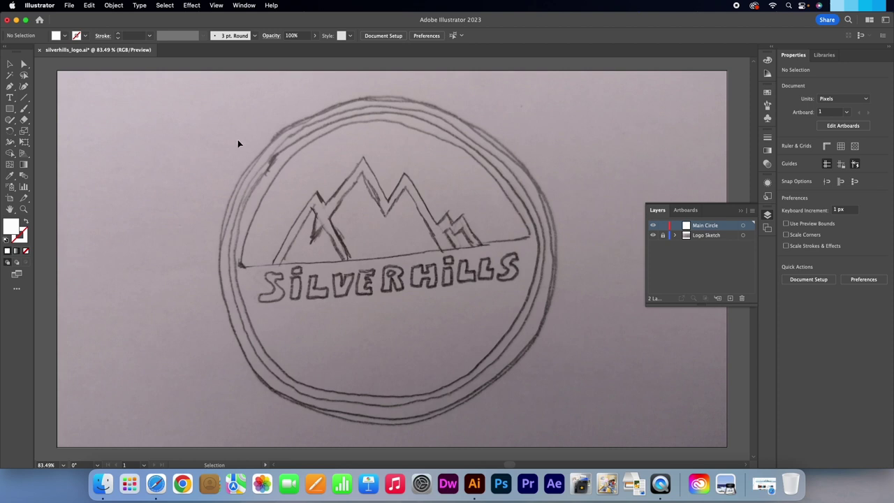
Set the fill colour in the Color Picker, entering hex 662f2f.
{"action": "left_click", "coordinate": [86, 35]}
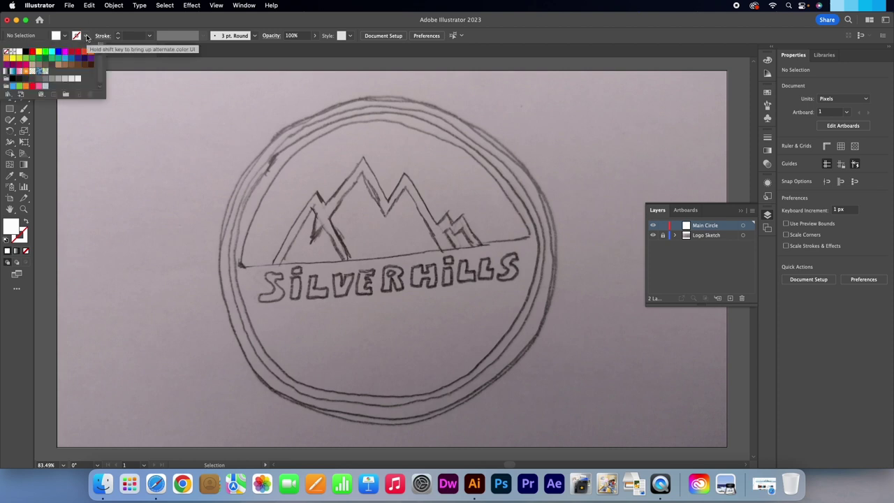
{"action": "left_click", "coordinate": [86, 37]}
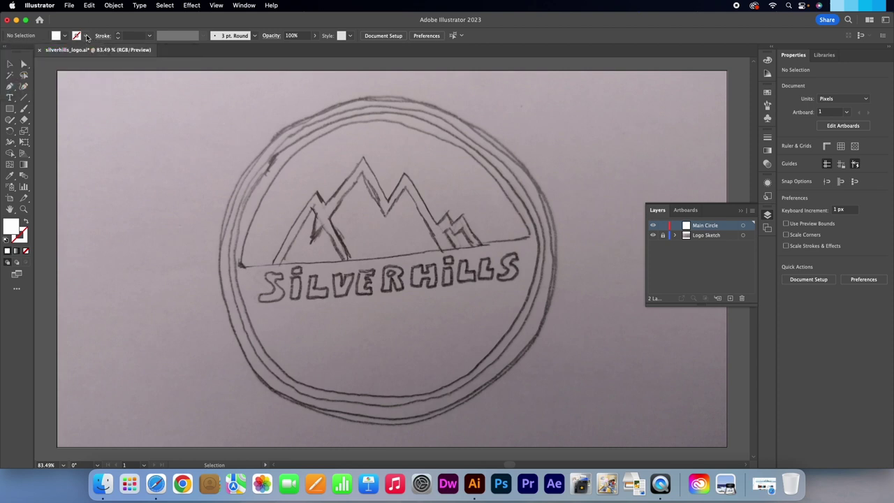
{"action": "double_click", "coordinate": [10, 225]}
{"action": "type", "text": "662f2f"}
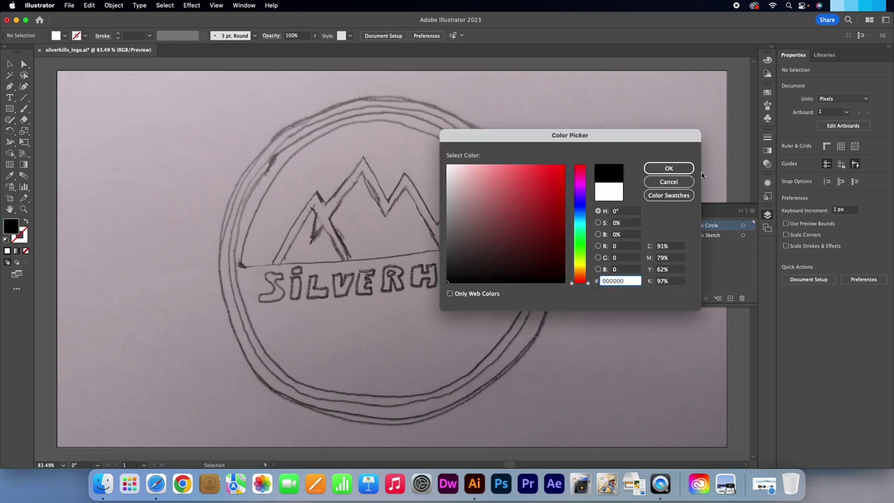
{"action": "left_click", "coordinate": [685, 168]}
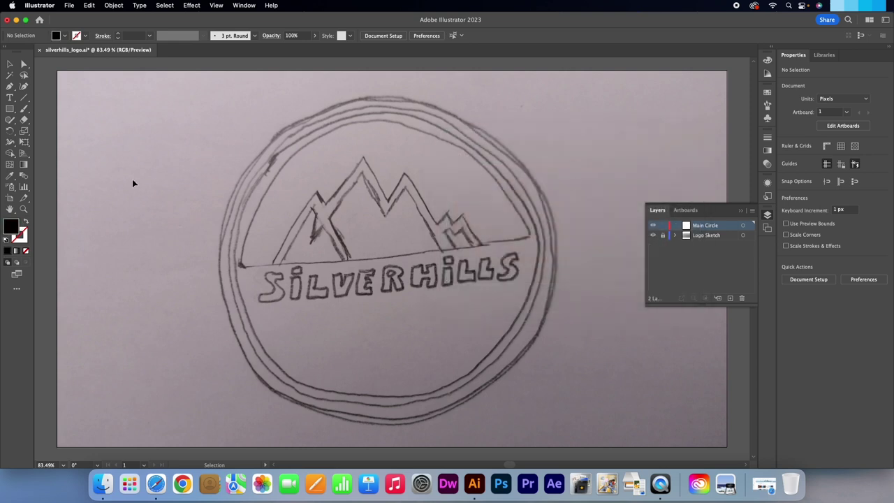
Draw a circle with the Ellipse Tool and fit it to about 976 px over the sketched badge.
{"action": "left_click", "coordinate": [11, 108]}
{"action": "left_click_drag", "start_coordinate": [11, 108], "coordinate": [53, 132]}
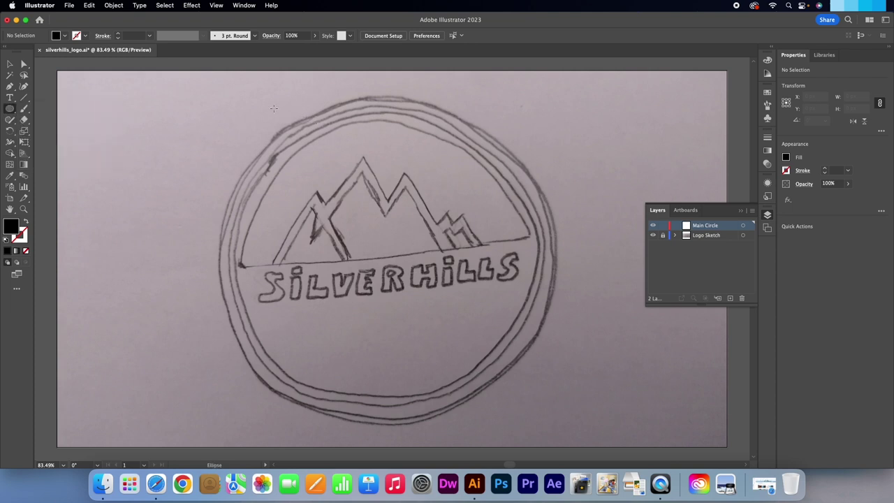
{"action": "left_click_drag", "start_coordinate": [272, 108], "coordinate": [600, 436]}
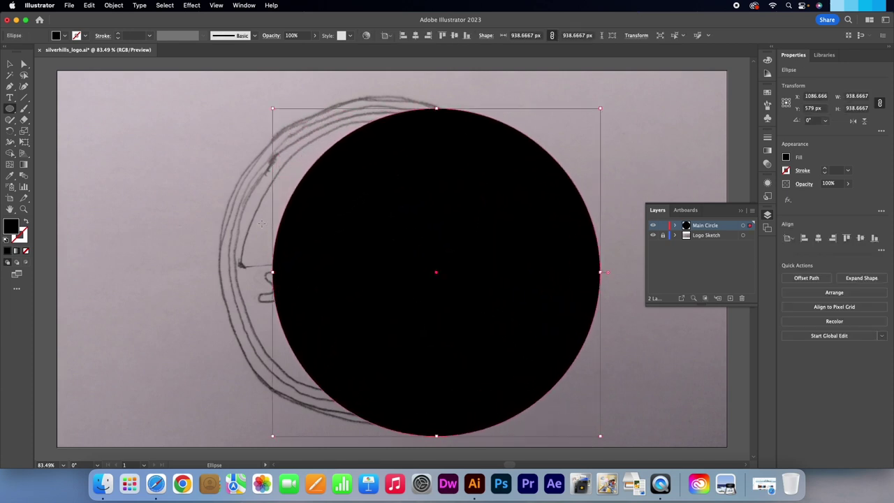
{"action": "left_click", "coordinate": [9, 64]}
{"action": "left_click_drag", "start_coordinate": [372, 278], "coordinate": [320, 262]}
{"action": "left_click_drag", "start_coordinate": [552, 423], "coordinate": [573, 439]}
{"action": "mouse_move", "coordinate": [497, 373]}
{"action": "left_mouse_down"}
{"action": "mouse_move", "coordinate": [487, 366]}
{"action": "mouse_move", "coordinate": [492, 373]}
{"action": "left_mouse_up"}
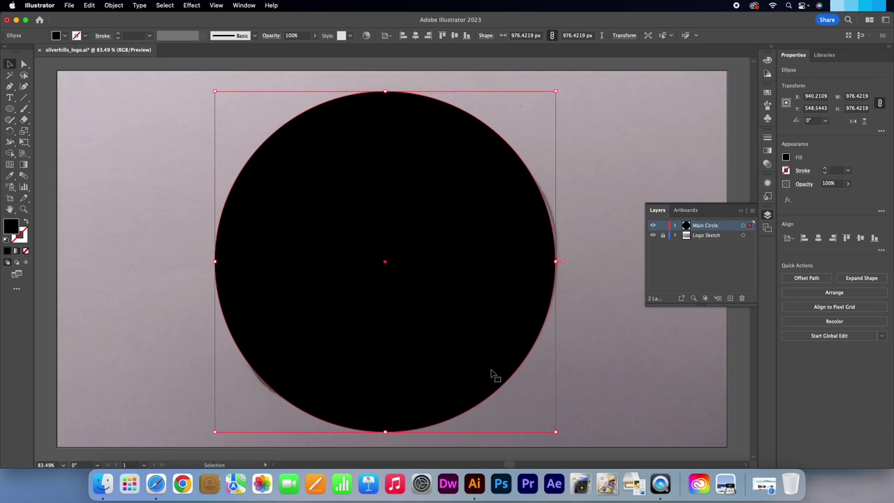
Lower the circle's opacity so the sketch shows through.
{"action": "left_click", "coordinate": [847, 183]}
{"action": "mouse_move", "coordinate": [838, 198]}
{"action": "left_mouse_down"}
{"action": "mouse_move", "coordinate": [828, 199]}
{"action": "mouse_move", "coordinate": [855, 199]}
{"action": "left_mouse_up"}
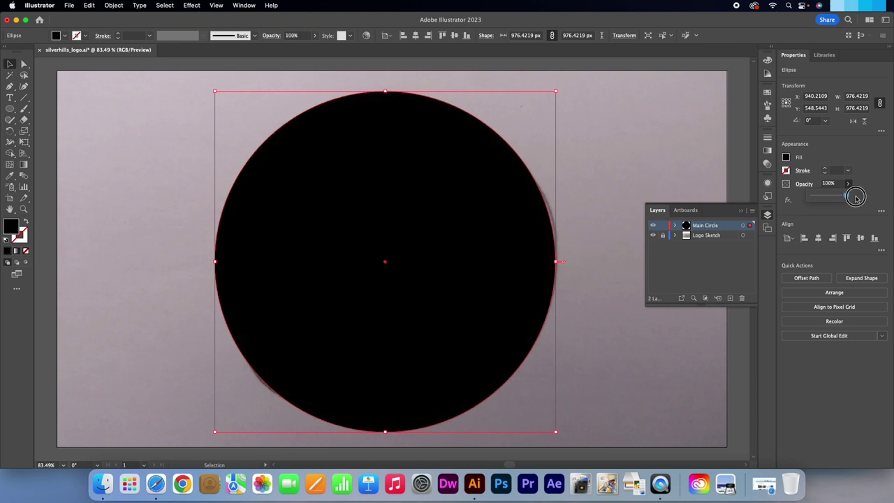
{"action": "left_click", "coordinate": [622, 278]}
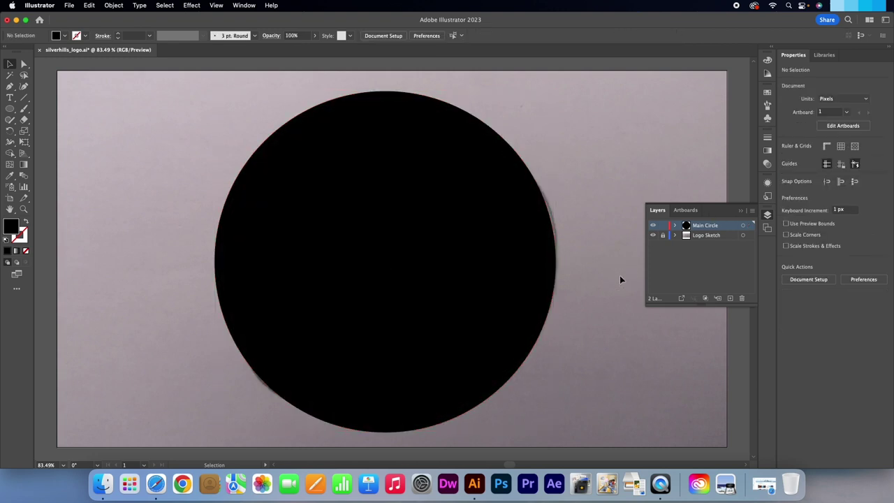
Set the Ellipse Tool to a white 10 pt stroke with no fill.
{"action": "left_click", "coordinate": [11, 111]}
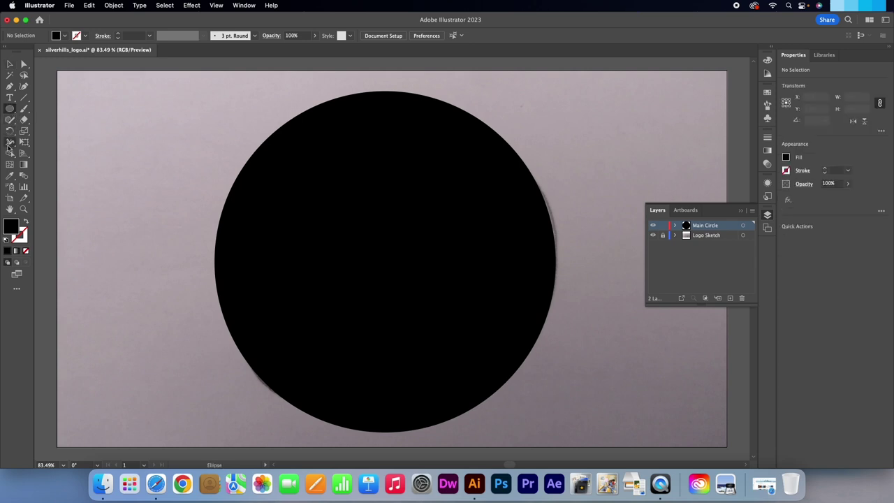
{"action": "double_click", "coordinate": [10, 228]}
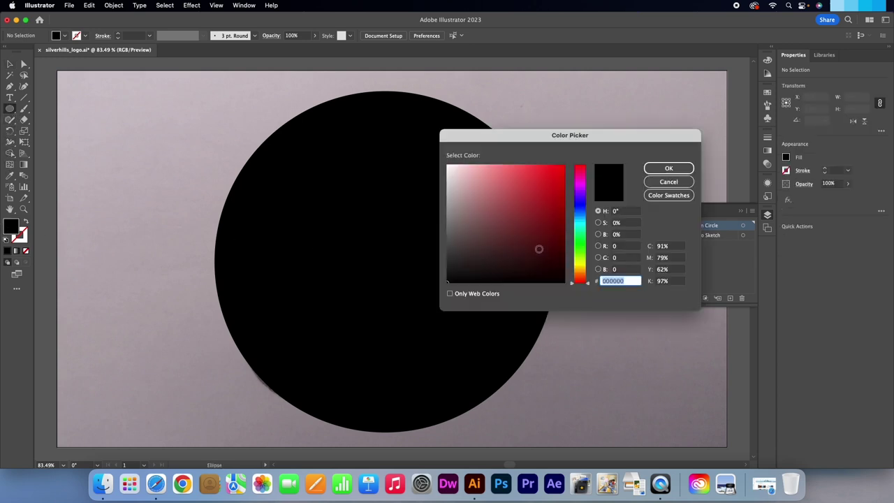
{"action": "left_click_drag", "start_coordinate": [538, 250], "coordinate": [437, 160]}
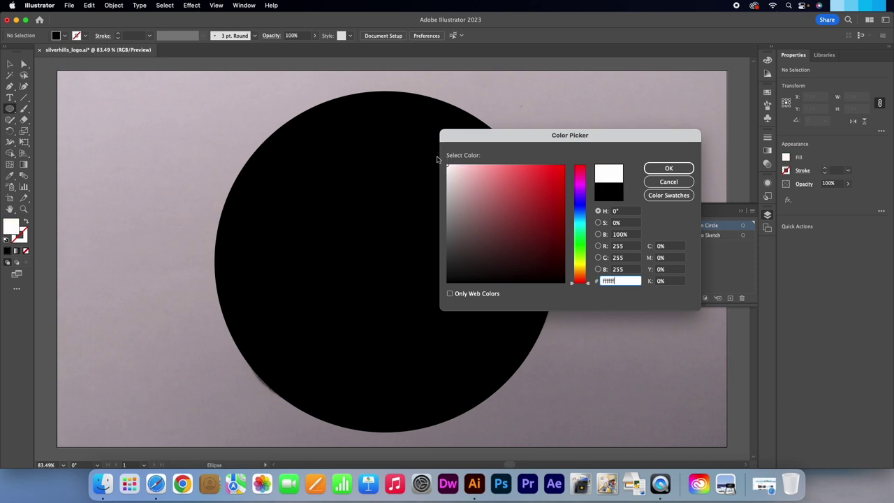
{"action": "left_click", "coordinate": [678, 168]}
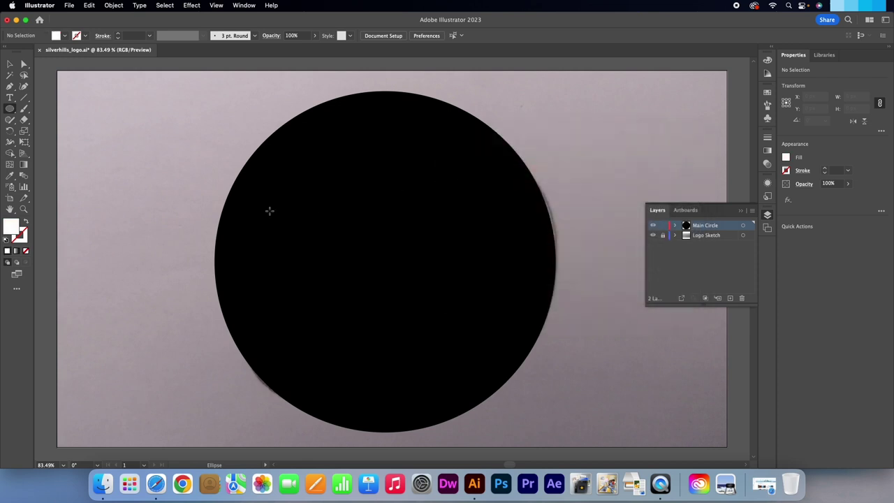
{"action": "left_click", "coordinate": [24, 222]}
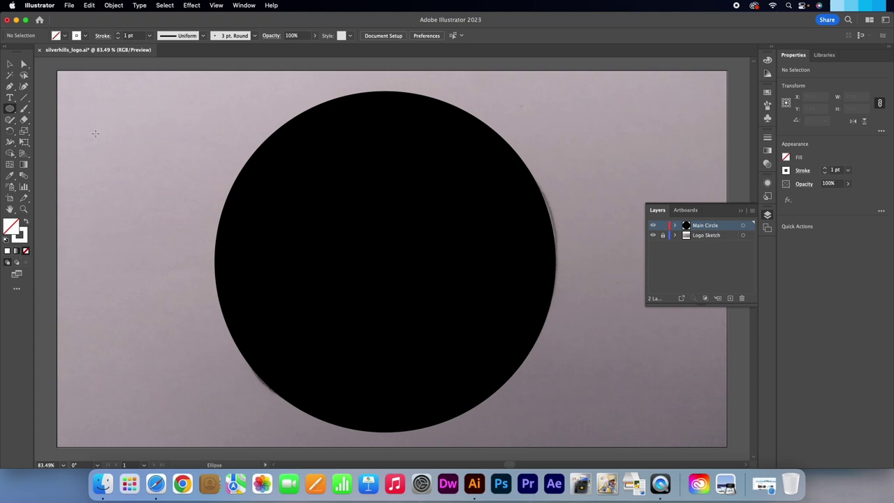
{"action": "left_click", "coordinate": [120, 33]}
{"action": "left_click", "coordinate": [119, 33]}
Draw the white ring and size it to about 913 px inside the black circle.
{"action": "left_click_drag", "start_coordinate": [275, 136], "coordinate": [579, 412]}
{"action": "left_click", "coordinate": [10, 65]}
{"action": "left_click", "coordinate": [334, 185]}
{"action": "left_click_drag", "start_coordinate": [323, 182], "coordinate": [279, 152]}
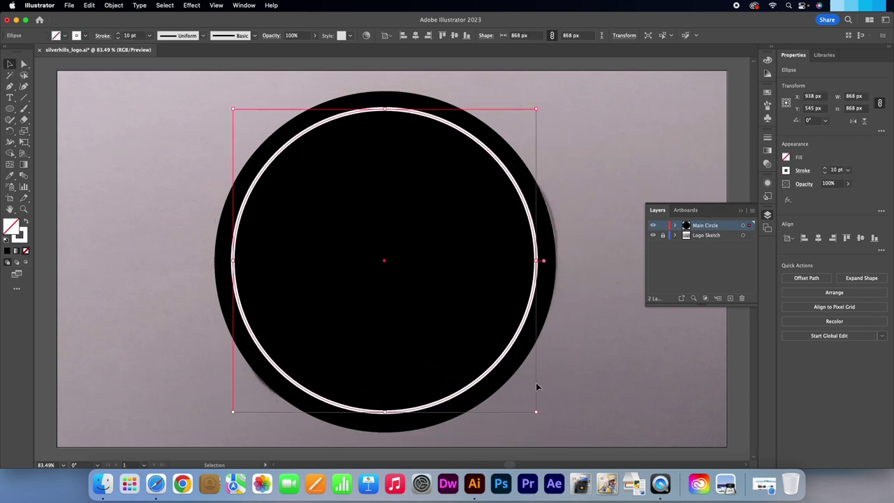
{"action": "left_click_drag", "start_coordinate": [536, 413], "coordinate": [552, 427]}
{"action": "left_click_drag", "start_coordinate": [516, 374], "coordinate": [509, 366]}
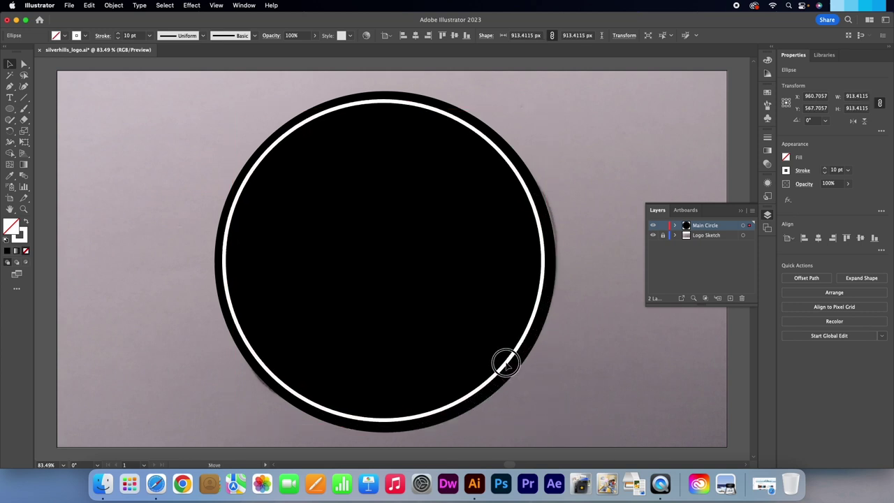
{"action": "left_click_drag", "start_coordinate": [506, 363], "coordinate": [515, 380]}
Vertically centre the white ring on the black circle.
{"action": "left_click", "coordinate": [489, 356], "text": "shift"}
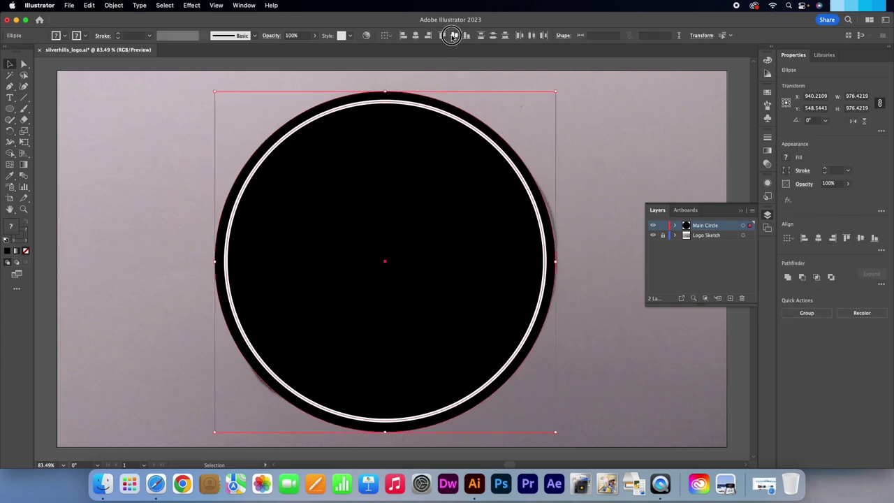
{"action": "left_click", "coordinate": [506, 36]}
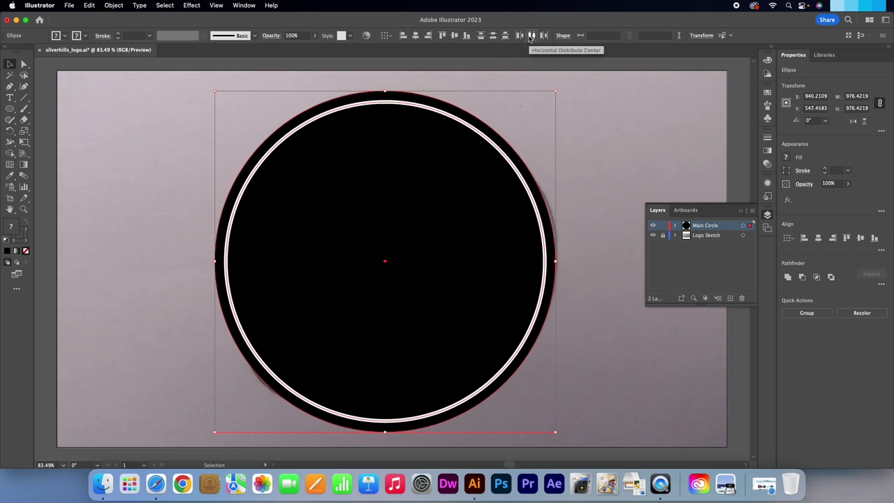
{"action": "left_click", "coordinate": [597, 272]}
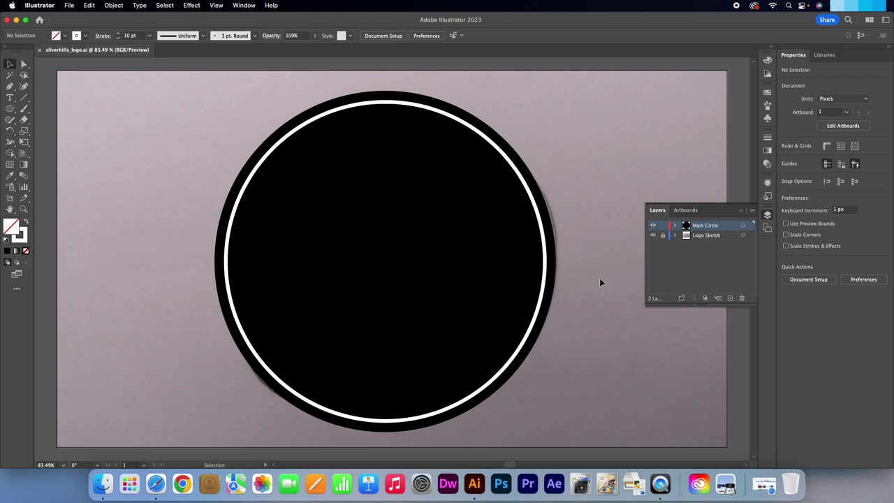
Convert the white ring's stroke to a filled shape with Object > Path > Outline Stroke.
{"action": "left_click", "coordinate": [544, 285]}
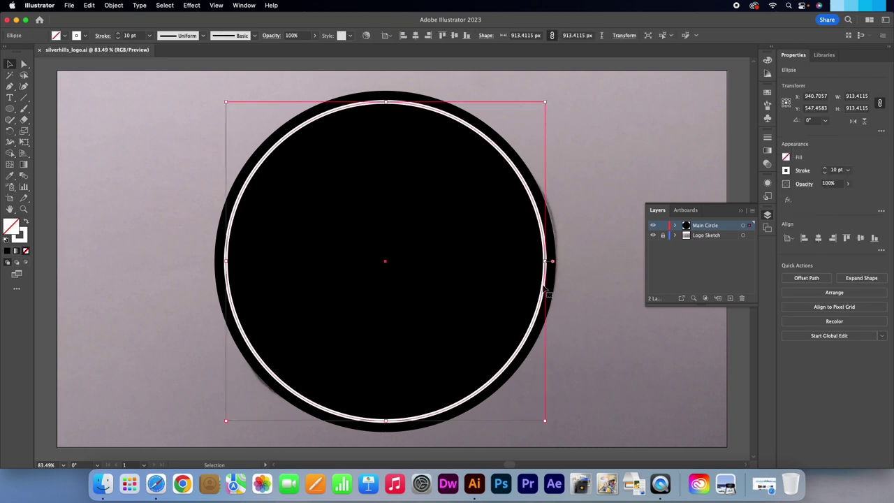
{"action": "left_click", "coordinate": [114, 7]}
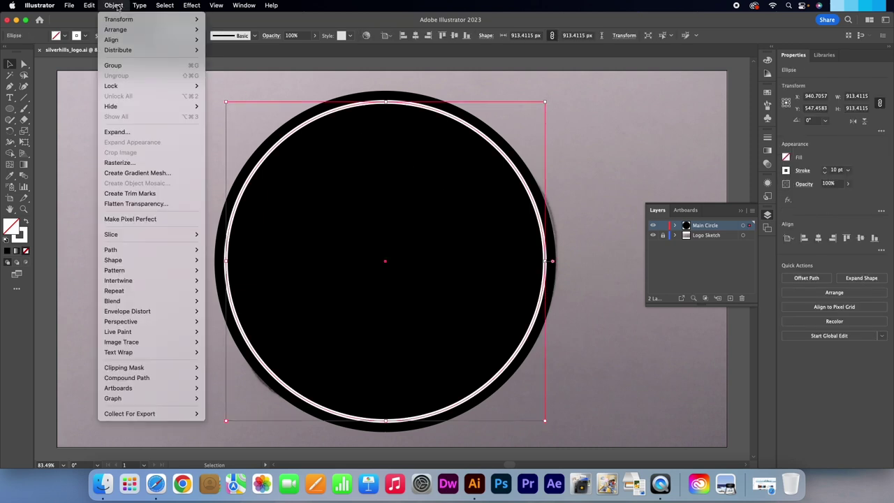
{"action": "mouse_move", "coordinate": [187, 251]}
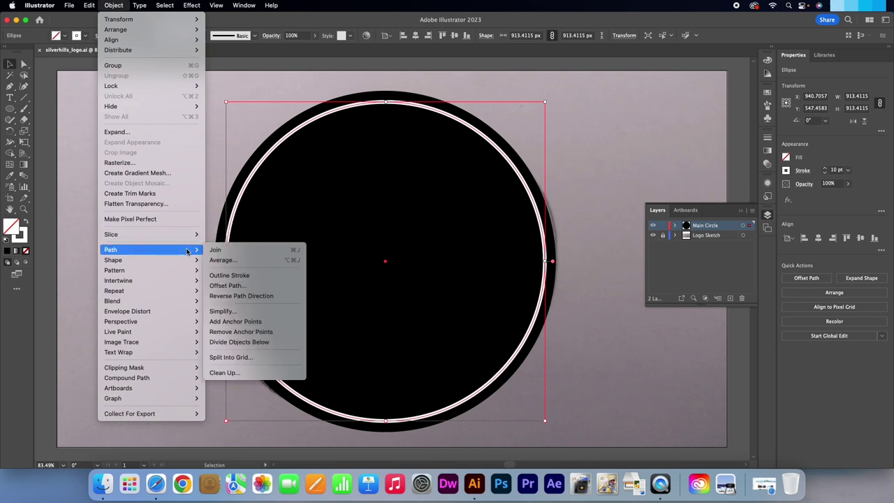
{"action": "left_click", "coordinate": [284, 280]}
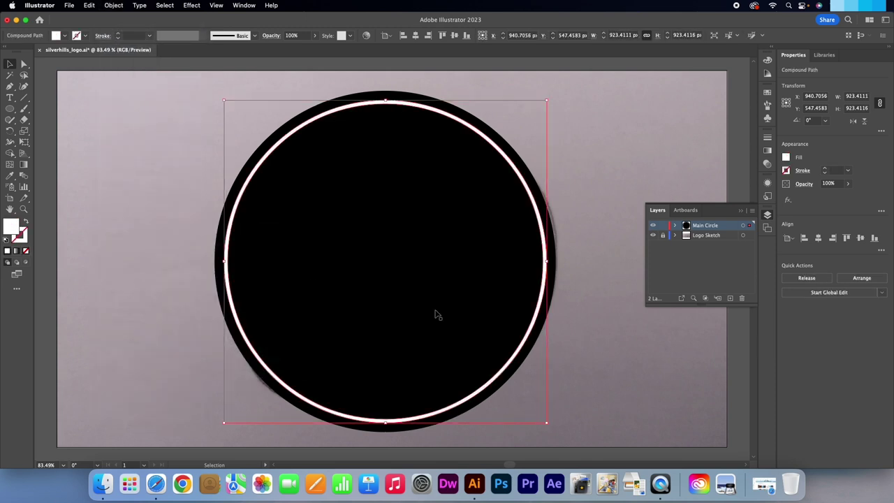
{"action": "left_click", "coordinate": [580, 347]}
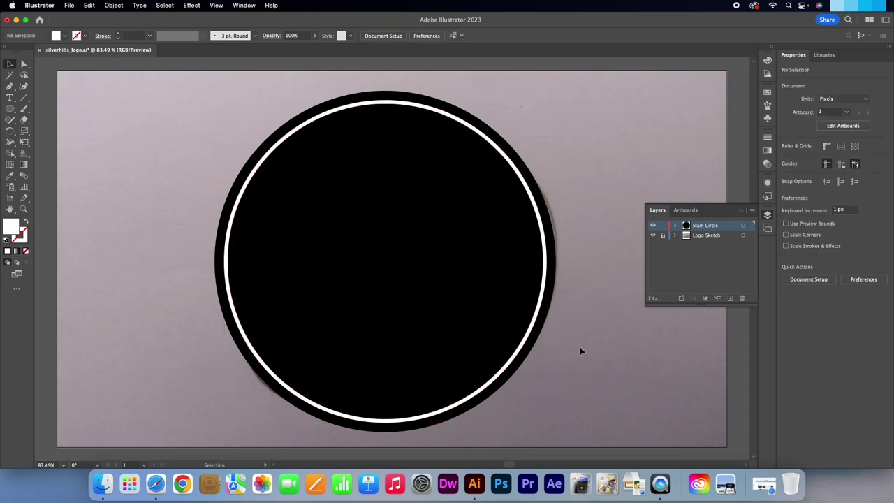
Lock Main Circle and add a new layer named 'Mountain Background'.
{"action": "left_click", "coordinate": [665, 227]}
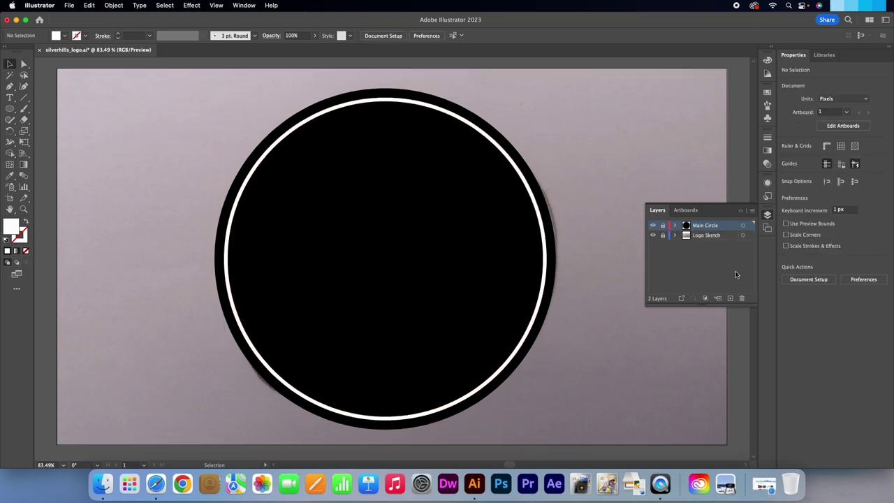
{"action": "left_click", "coordinate": [730, 299]}
{"action": "double_click", "coordinate": [704, 228]}
{"action": "type", "text": "Mountain"}
{"action": "key", "text": "BackSpace"}
{"action": "key", "text": "BackSpace"}
{"action": "key", "text": "BackSpace"}
{"action": "key", "text": "BackSpace"}
{"action": "key", "text": "BackSpace"}
{"action": "key", "text": "BackSpace"}
{"action": "key", "text": "BackSpace"}
{"action": "key", "text": "BackSpace"}
{"action": "type", "text": "Background"}
{"action": "key", "text": "Return"}
Draw a light grey (R=204) circle about 842 px wide inside the white ring.
{"action": "left_click", "coordinate": [16, 107]}
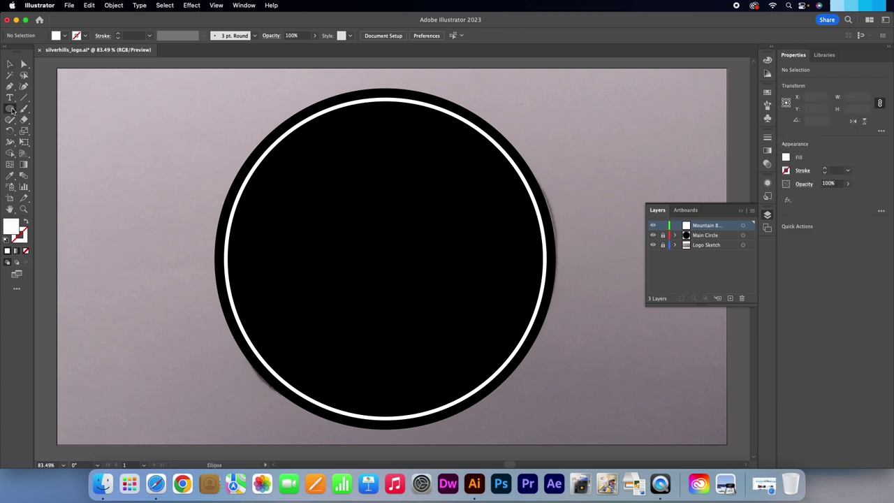
{"action": "left_click", "coordinate": [64, 36]}
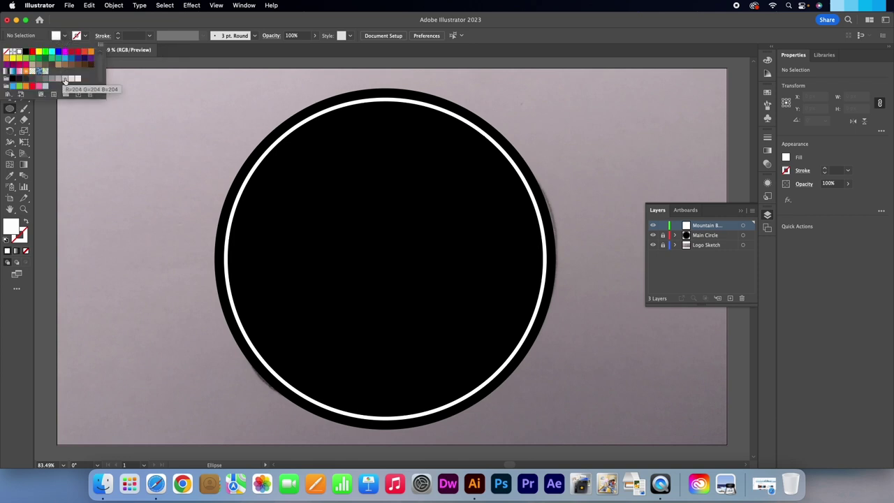
{"action": "left_click", "coordinate": [63, 79]}
{"action": "left_click", "coordinate": [127, 143]}
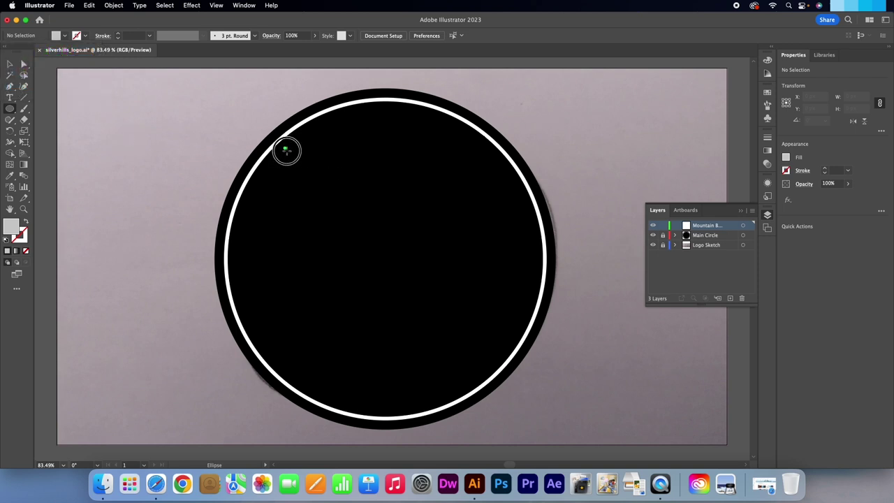
{"action": "mouse_move", "coordinate": [289, 149]}
{"action": "left_mouse_down"}
{"action": "mouse_move", "coordinate": [446, 329]}
{"action": "mouse_move", "coordinate": [563, 425]}
{"action": "left_mouse_up"}
{"action": "key", "text": "v"}
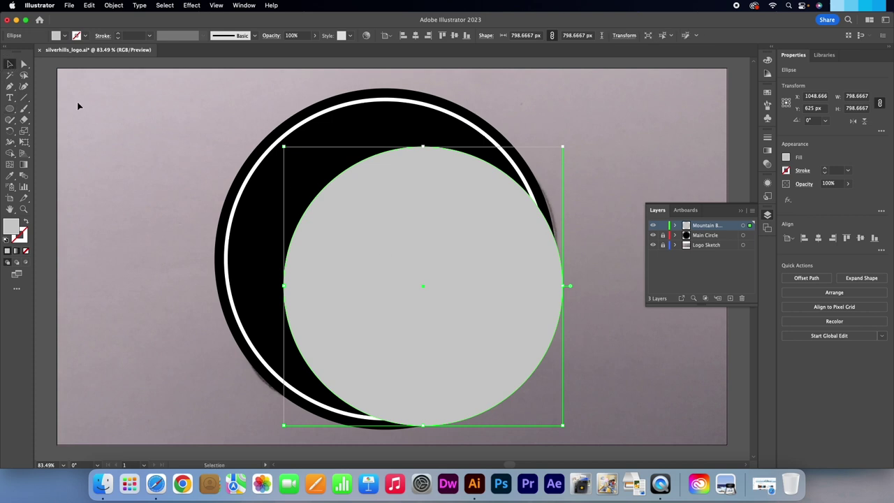
{"action": "left_click_drag", "start_coordinate": [387, 275], "coordinate": [346, 243]}
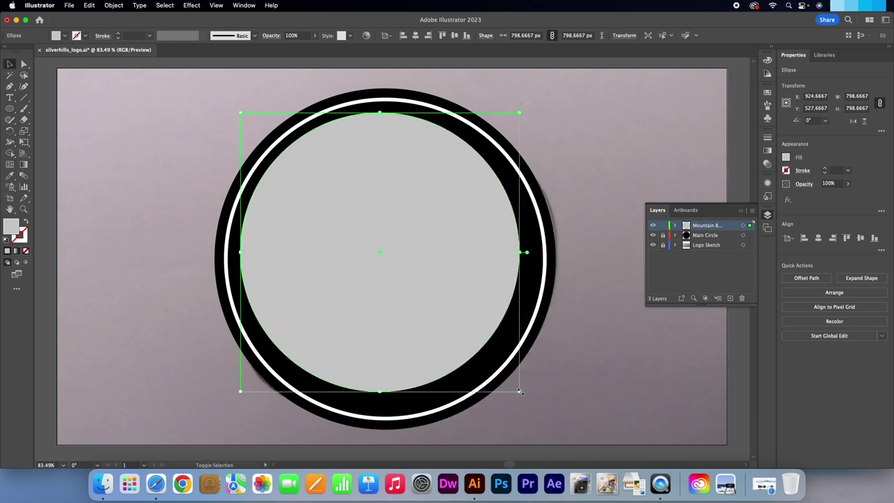
{"action": "left_click_drag", "start_coordinate": [519, 391], "coordinate": [547, 412]}
{"action": "left_click_drag", "start_coordinate": [473, 325], "coordinate": [466, 318]}
{"action": "left_click_drag", "start_coordinate": [533, 405], "coordinate": [530, 402]}
{"action": "left_click_drag", "start_coordinate": [475, 336], "coordinate": [476, 335]}
Unlock Main Circle and centre all circles horizontally and vertically.
{"action": "left_click", "coordinate": [545, 371]}
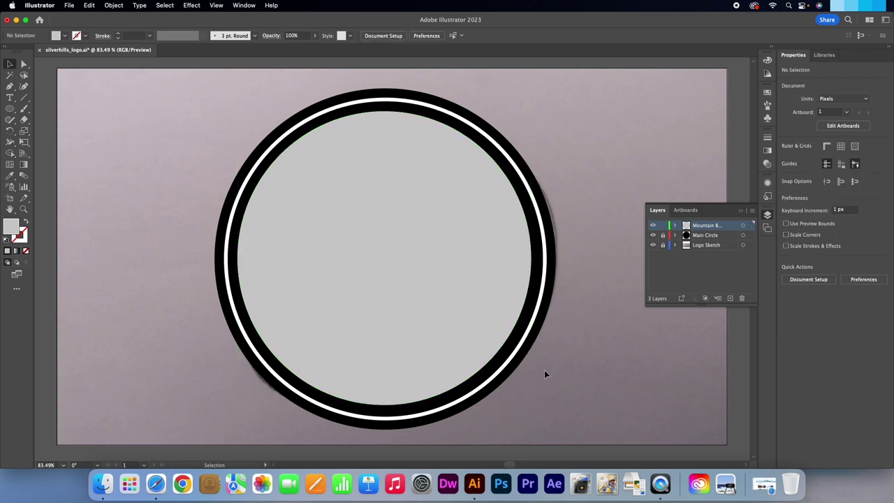
{"action": "left_click", "coordinate": [663, 236]}
{"action": "key", "text": "super+a"}
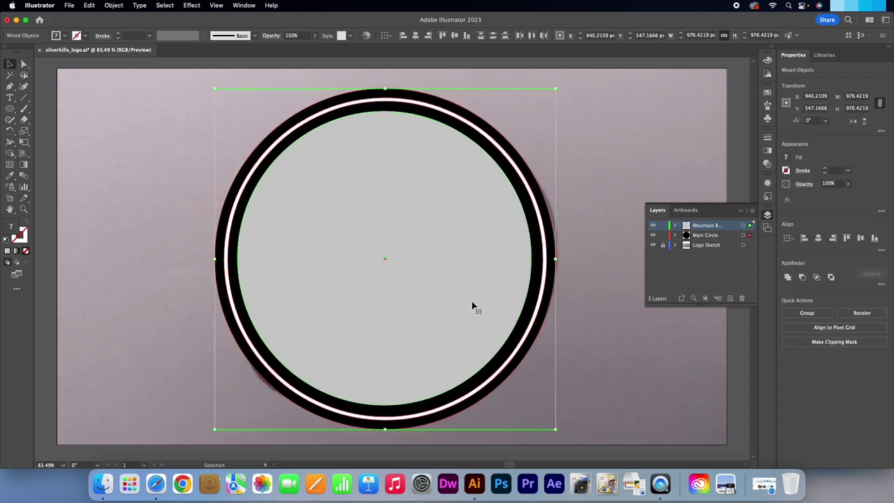
{"action": "left_click", "coordinate": [415, 37]}
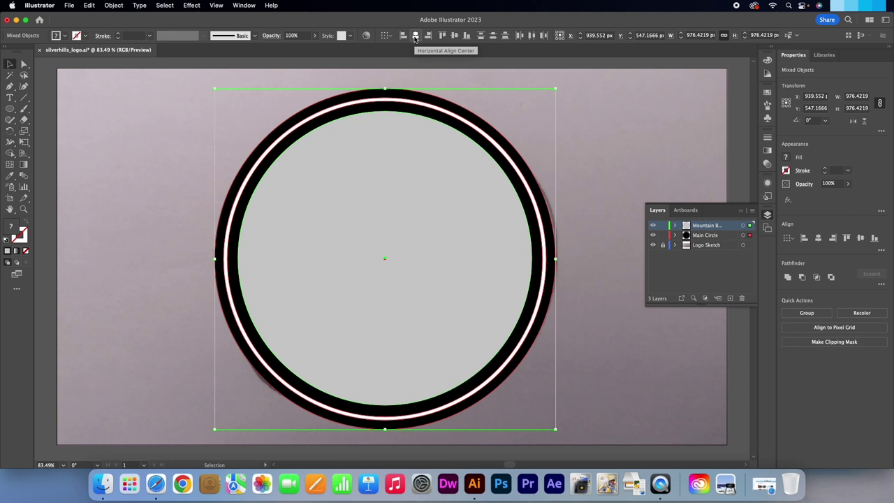
{"action": "left_click", "coordinate": [453, 37]}
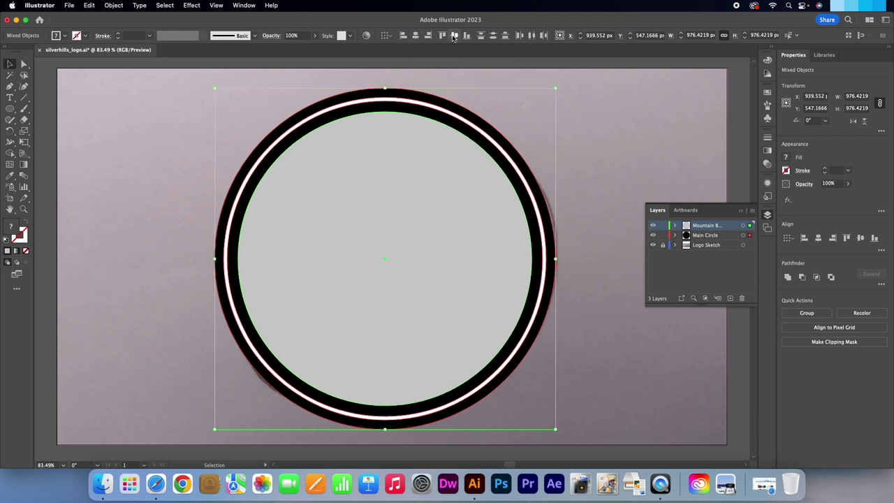
{"action": "left_click", "coordinate": [589, 128]}
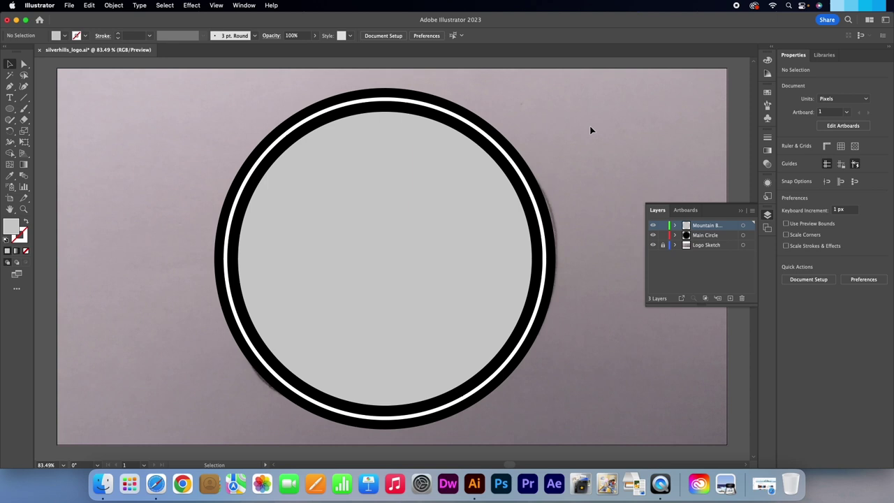
Enlarge the grey circle to about 849 px, recentre it, and lock Main Circle and Logo Sketch.
{"action": "left_click", "coordinate": [468, 192]}
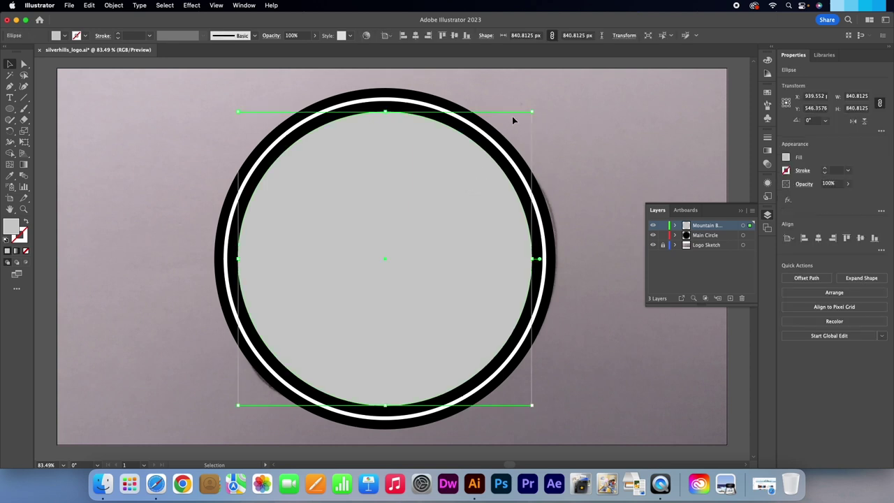
{"action": "left_click_drag", "start_coordinate": [532, 112], "coordinate": [539, 109]}
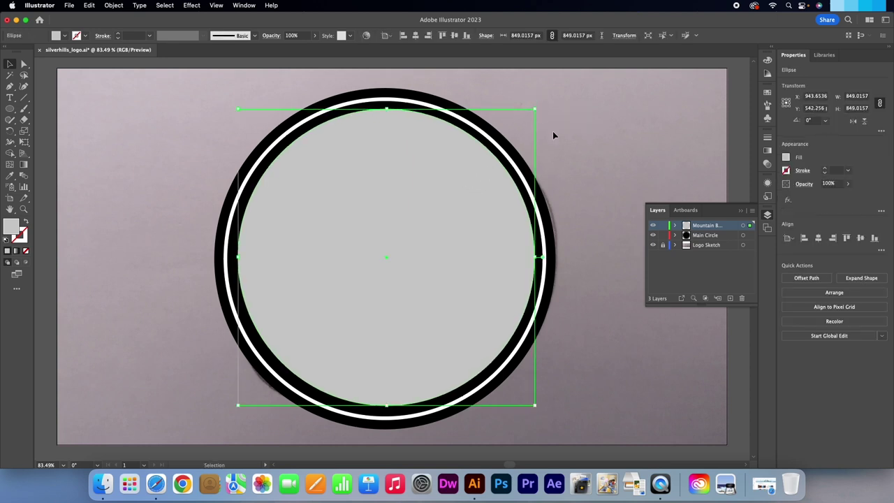
{"action": "left_click", "coordinate": [553, 131]}
{"action": "left_click_drag", "start_coordinate": [369, 80], "coordinate": [390, 148]}
{"action": "left_click", "coordinate": [415, 36]}
{"action": "left_click", "coordinate": [455, 36]}
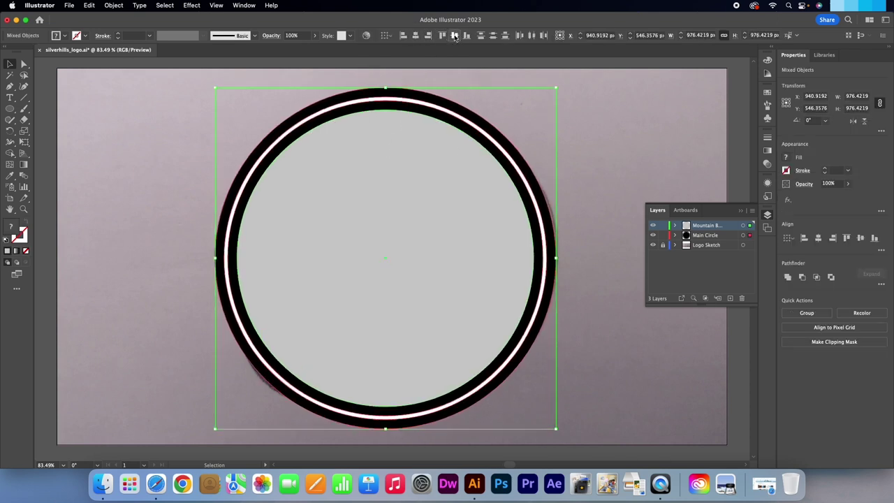
{"action": "left_click", "coordinate": [602, 125]}
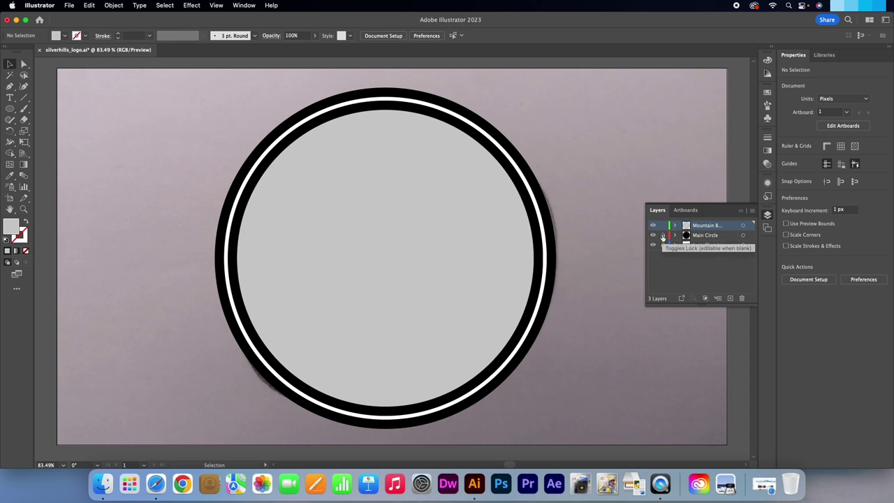
{"action": "left_click_drag", "start_coordinate": [663, 237], "coordinate": [663, 245]}
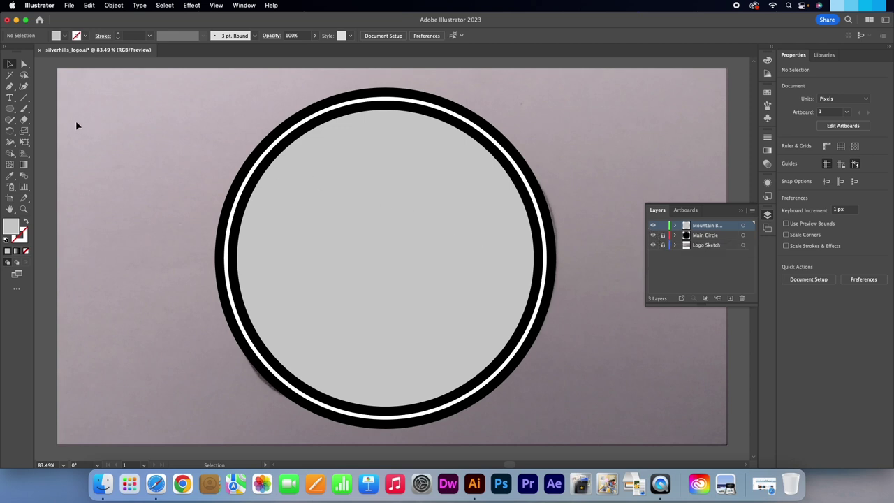
Draw a rectangle covering the lower half of the grey circle.
{"action": "left_click_drag", "start_coordinate": [10, 109], "coordinate": [31, 108]}
{"action": "mouse_move", "coordinate": [177, 243]}
{"action": "left_mouse_down"}
{"action": "mouse_move", "coordinate": [331, 277]}
{"action": "mouse_move", "coordinate": [549, 379]}
{"action": "mouse_move", "coordinate": [613, 438]}
{"action": "left_mouse_up"}
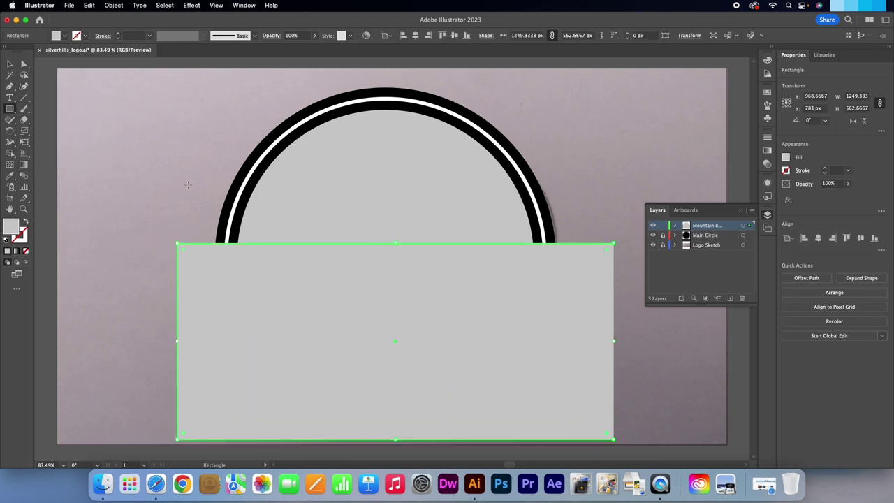
{"action": "left_click", "coordinate": [10, 64]}
{"action": "left_click_drag", "start_coordinate": [343, 357], "coordinate": [341, 351]}
Subtract the rectangle to leave a grey half-dome of about 845 × 383 px, then lock Mountain Background.
{"action": "left_click", "coordinate": [350, 233], "text": "shift"}
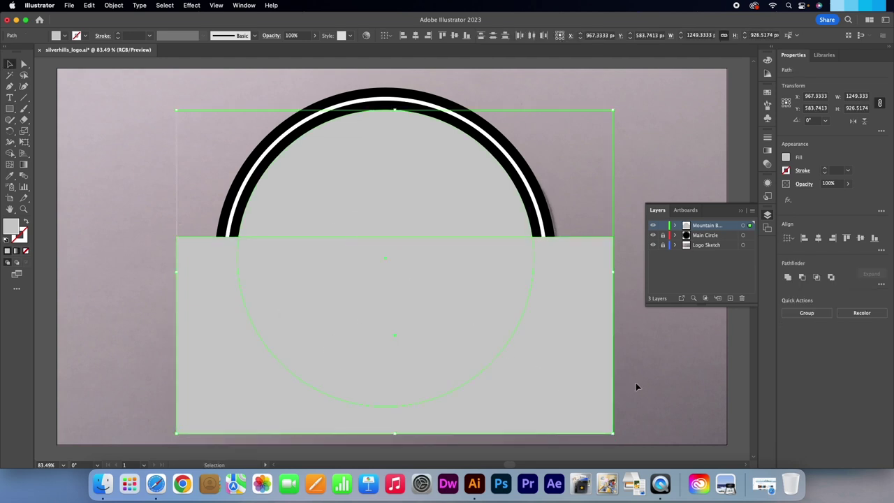
{"action": "key", "text": "super+z"}
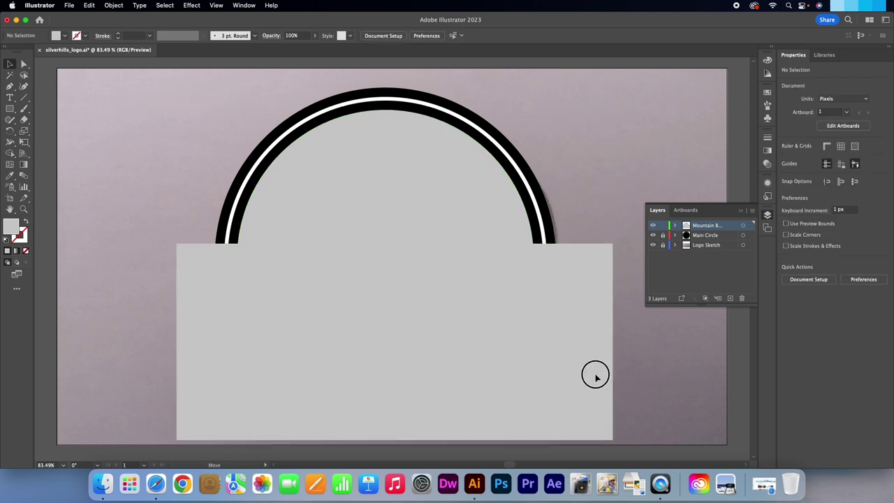
{"action": "left_click", "coordinate": [468, 240], "text": "shift"}
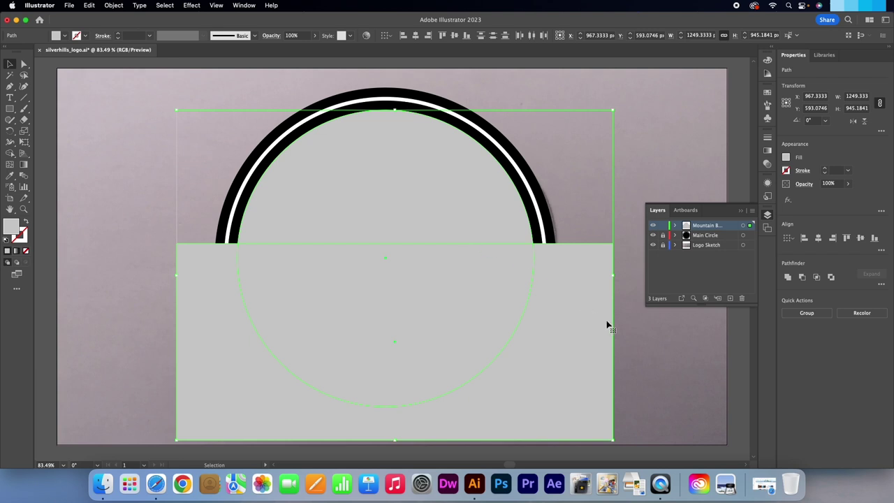
{"action": "left_click", "coordinate": [802, 277]}
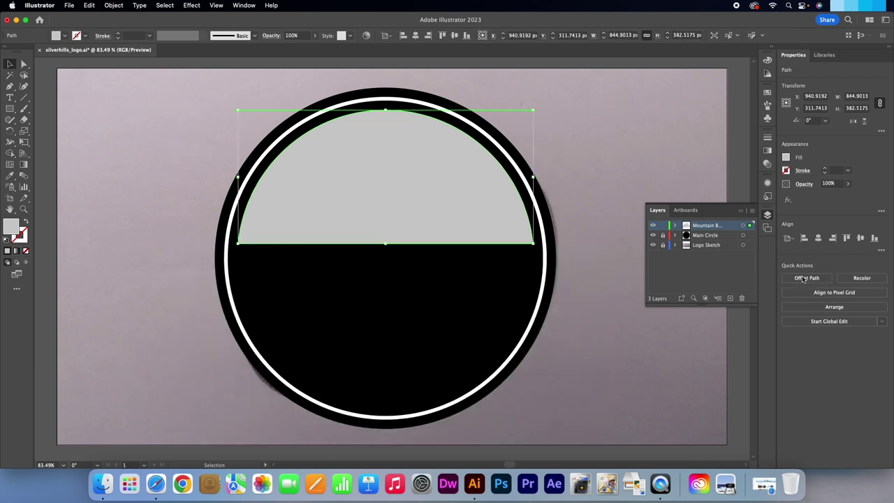
{"action": "left_click", "coordinate": [589, 361]}
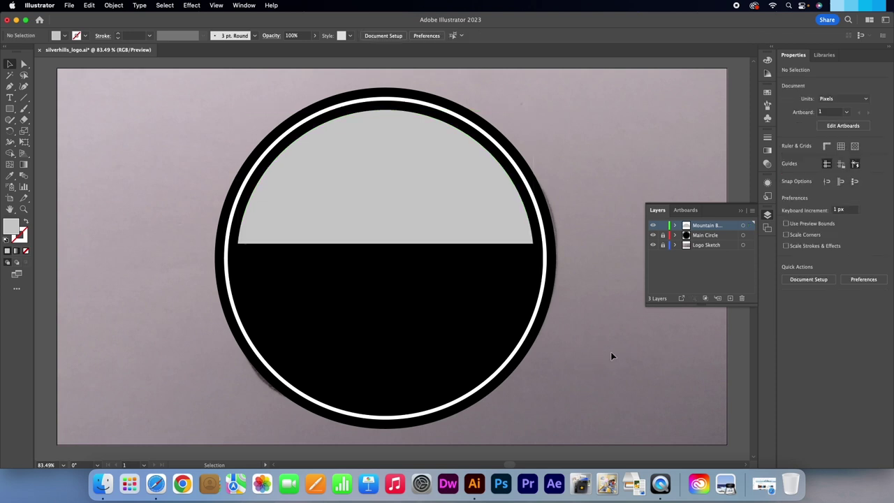
{"action": "left_click", "coordinate": [663, 225]}
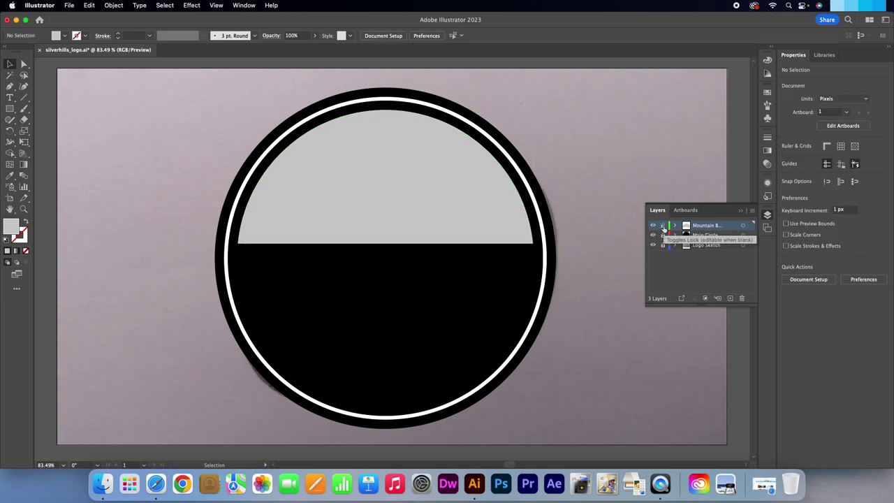
Add a new layer and name it Mountains.
{"action": "left_click", "coordinate": [730, 298]}
{"action": "double_click", "coordinate": [701, 225]}
{"action": "type", "text": "Mountains"}
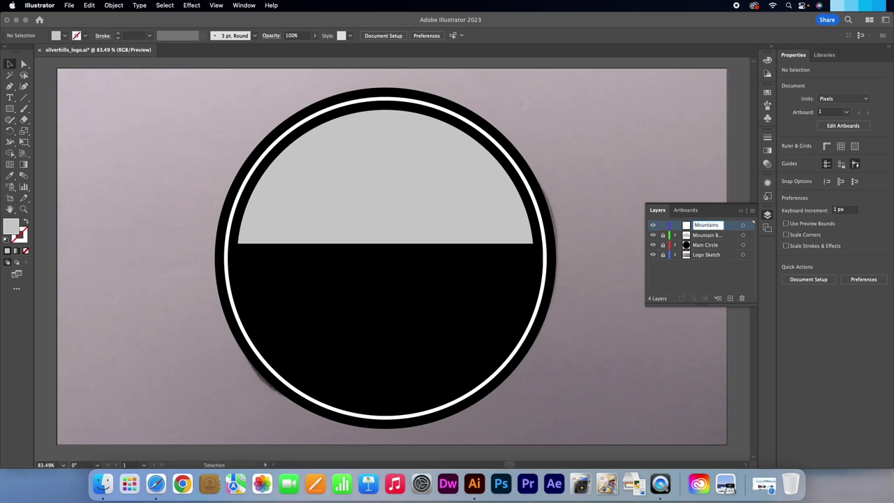
Give the Mountains layer a Pink colour, then hide the Mountain Background and Main Circle layers.
{"action": "double_click", "coordinate": [732, 226]}
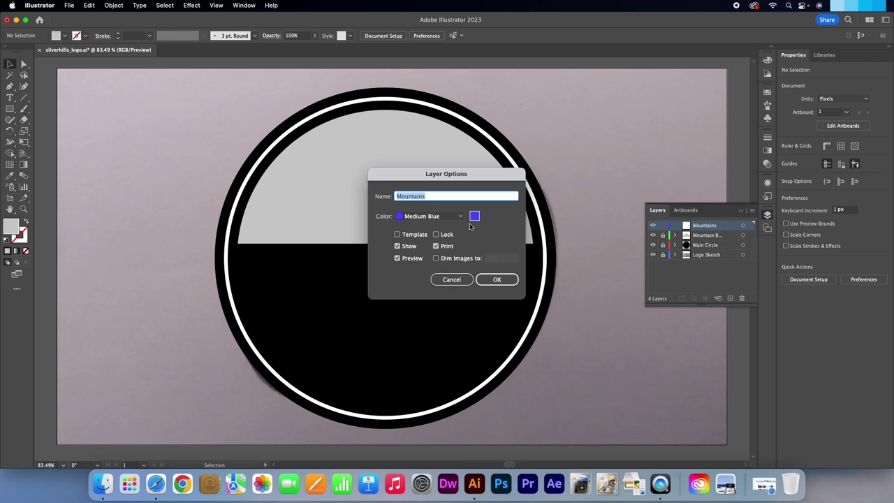
{"action": "left_click", "coordinate": [448, 216]}
{"action": "left_click", "coordinate": [441, 360]}
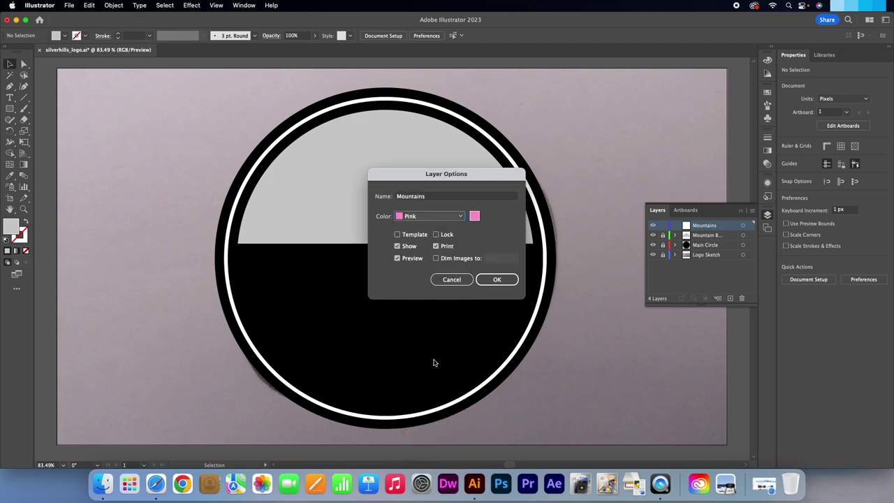
{"action": "left_click", "coordinate": [496, 280]}
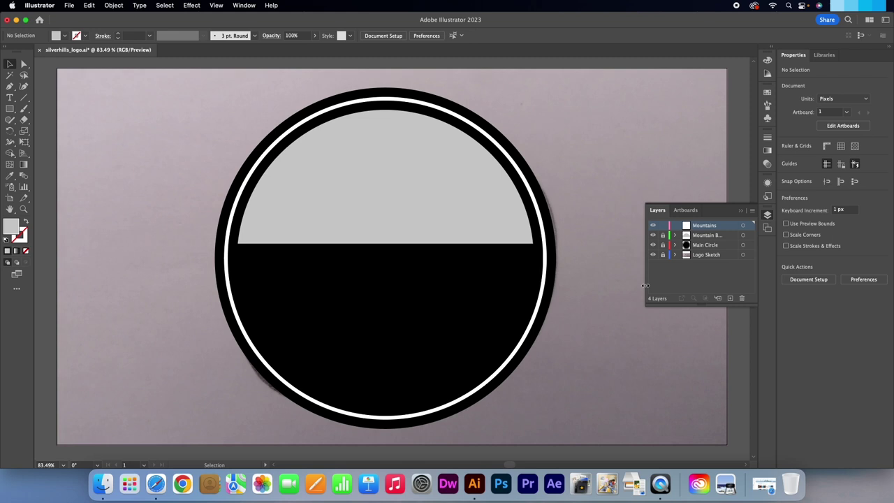
{"action": "left_click", "coordinate": [653, 235]}
{"action": "left_click", "coordinate": [653, 245]}
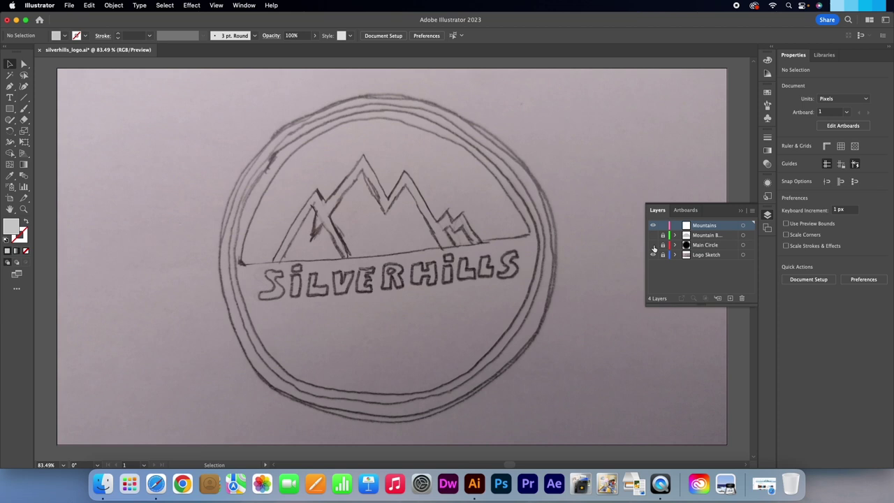
Turn on rulers, drop a horizontal guide on the sketch's mountain baseline, and pick black as fill.
{"action": "key", "text": "super+r"}
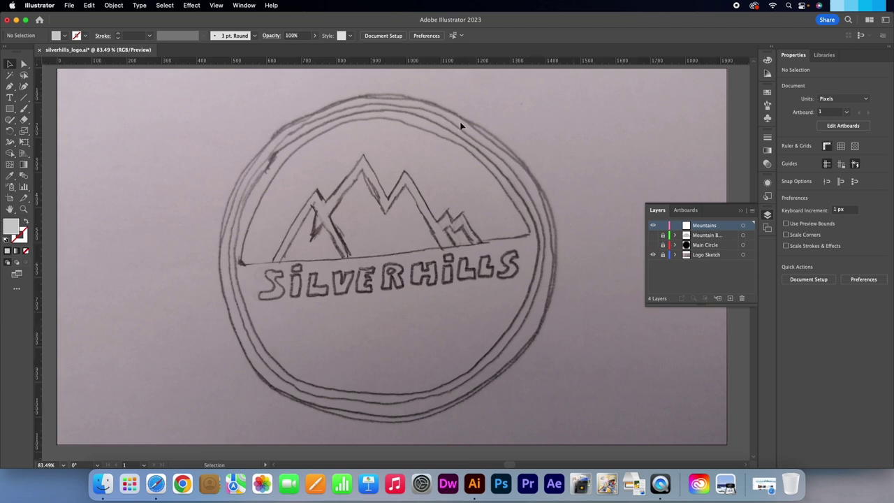
{"action": "left_click_drag", "start_coordinate": [430, 66], "coordinate": [428, 266]}
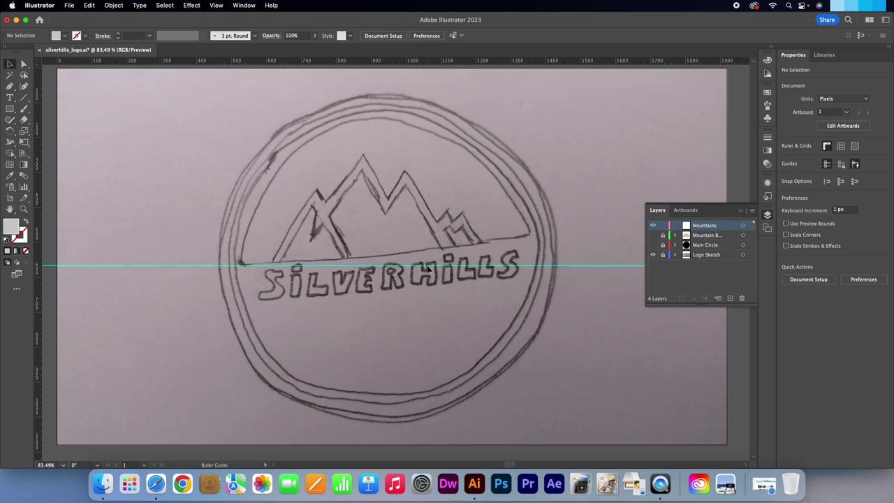
{"action": "double_click", "coordinate": [11, 226]}
{"action": "left_click_drag", "start_coordinate": [489, 220], "coordinate": [443, 292]}
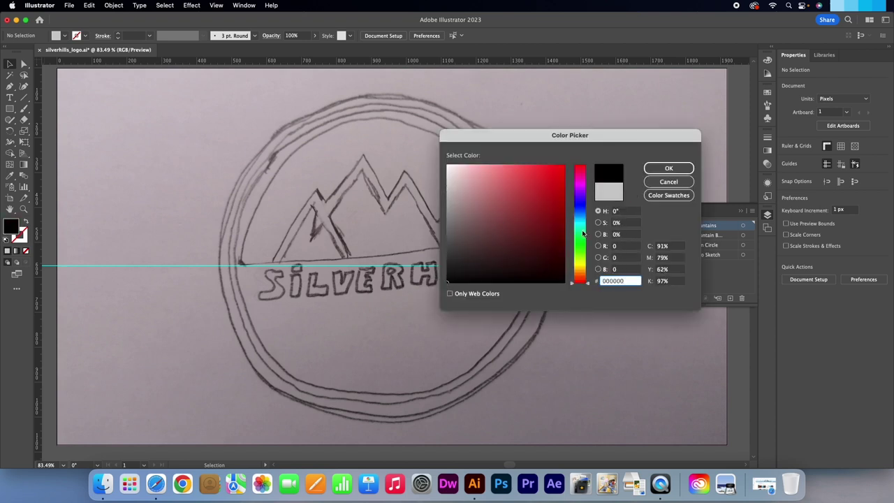
{"action": "left_click", "coordinate": [657, 168]}
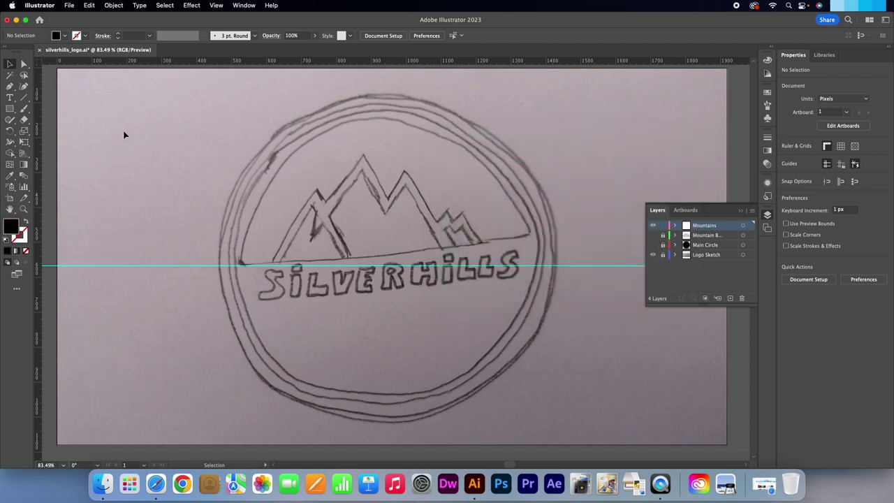
Set up the Pen tool with fill and stroke swapped and a 20 pt black stroke.
{"action": "left_click", "coordinate": [11, 88]}
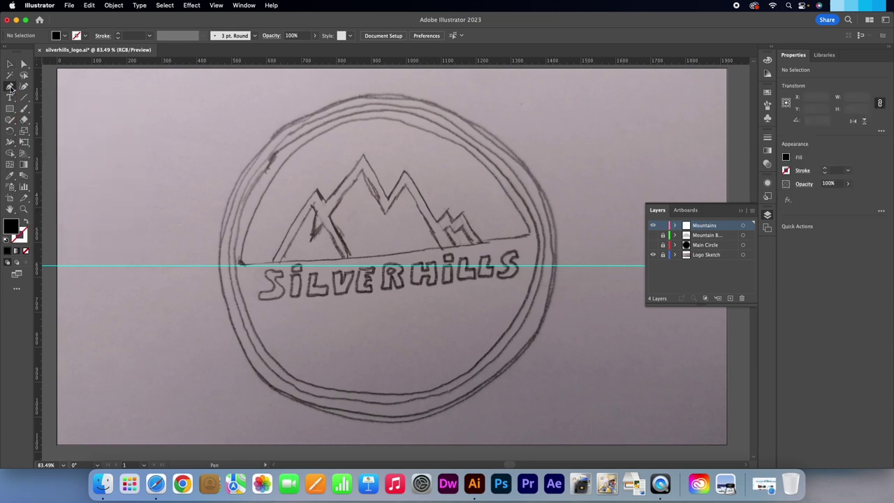
{"action": "left_click", "coordinate": [25, 222]}
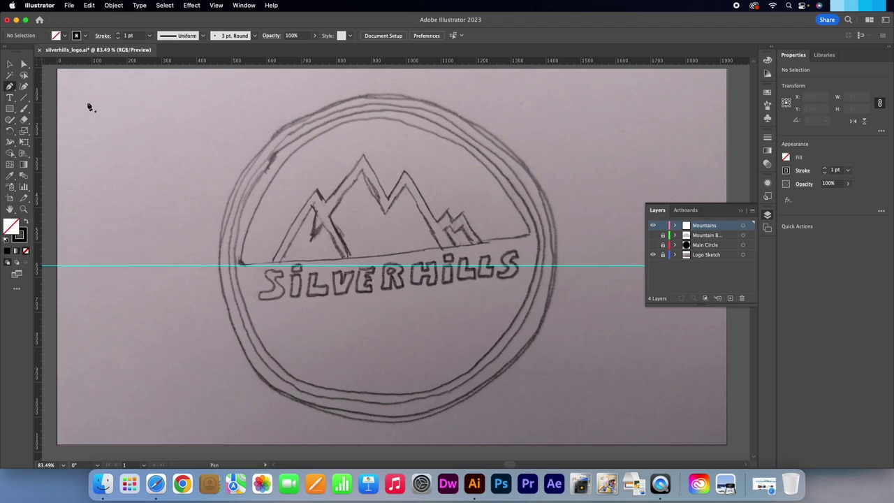
{"action": "left_click", "coordinate": [118, 33]}
{"action": "left_click", "coordinate": [118, 32]}
{"action": "left_click", "coordinate": [118, 33]}
{"action": "left_click", "coordinate": [118, 33]}
{"action": "left_click", "coordinate": [118, 33]}
{"action": "left_click", "coordinate": [119, 34]}
{"action": "left_click", "coordinate": [119, 33]}
{"action": "left_click", "coordinate": [119, 34]}
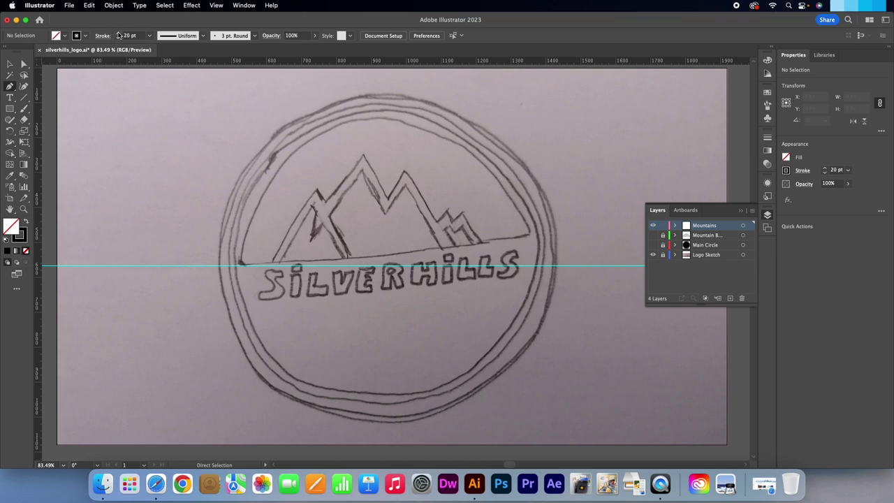
Trace the leftmost peak from base to summit and back to the baseline, then deselect.
{"action": "left_click", "coordinate": [275, 267]}
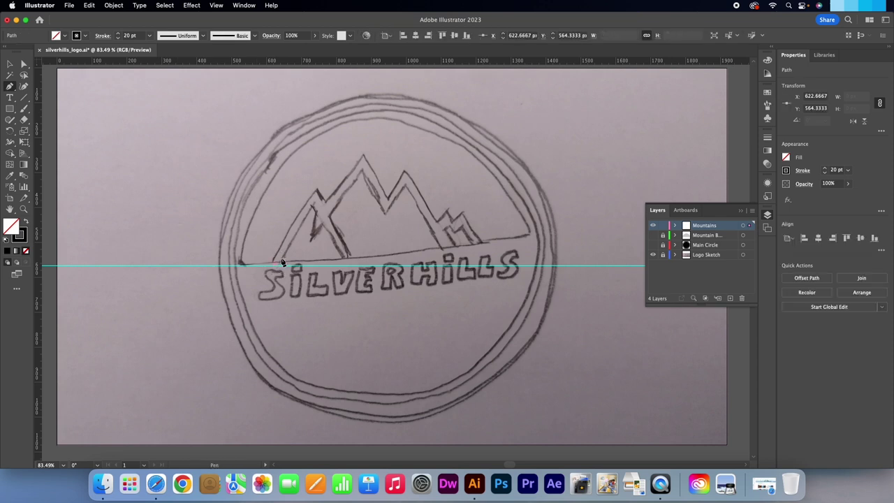
{"action": "left_click", "coordinate": [316, 200]}
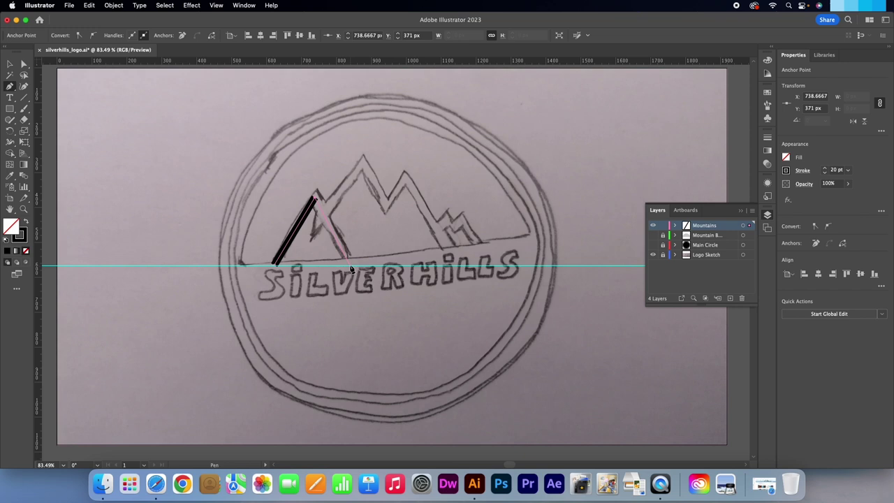
{"action": "left_click", "coordinate": [352, 269]}
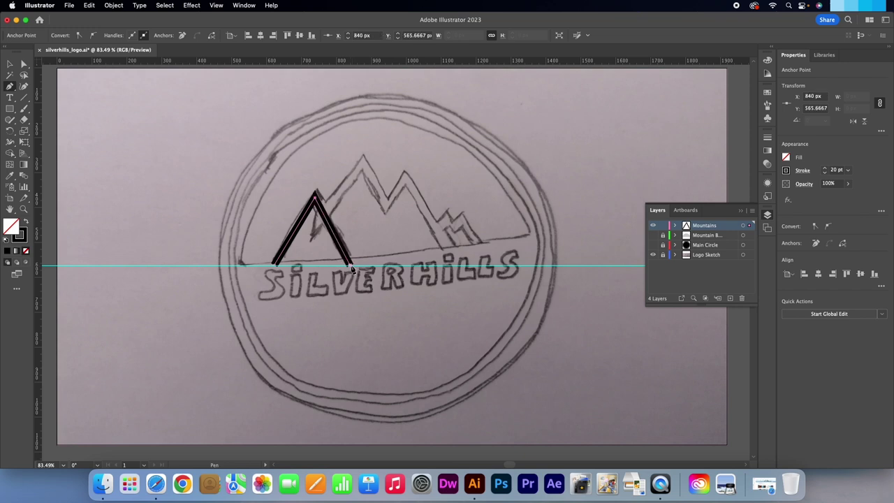
{"action": "key", "text": "v"}
{"action": "left_click", "coordinate": [350, 288]}
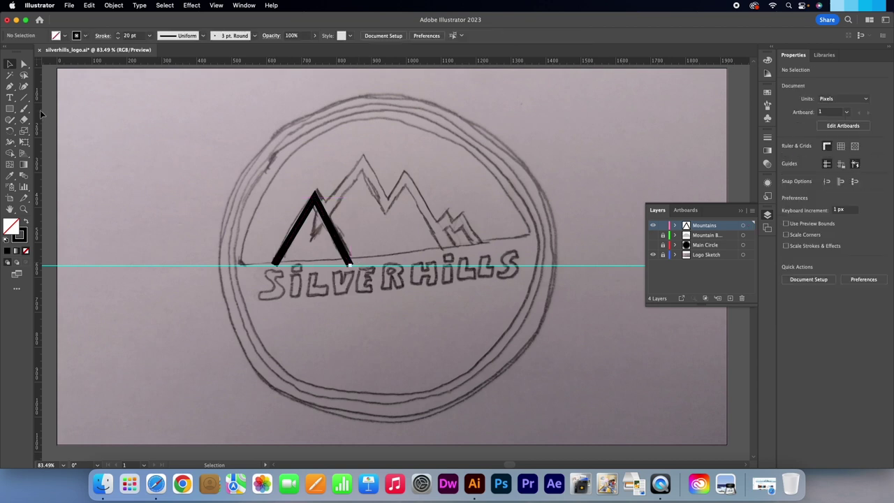
Trace the tall central peak, valley and second peak down to the baseline, then deselect.
{"action": "key", "text": "p"}
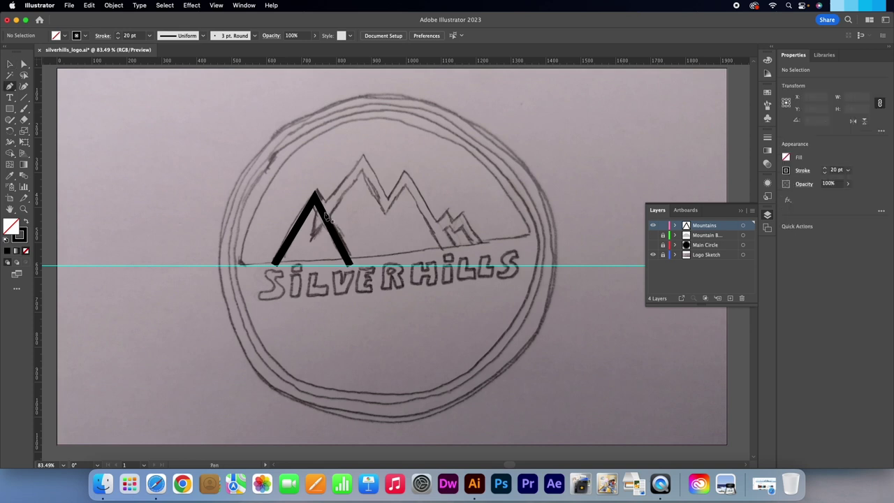
{"action": "left_click", "coordinate": [322, 210]}
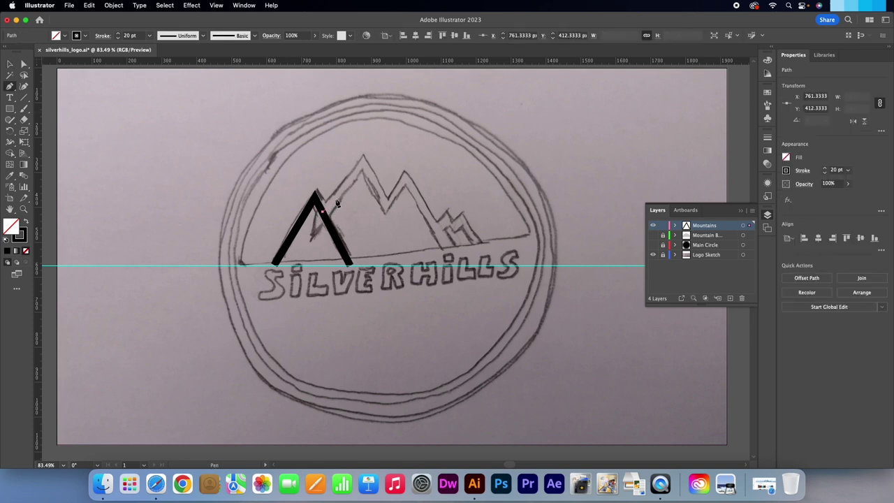
{"action": "left_click", "coordinate": [363, 165]}
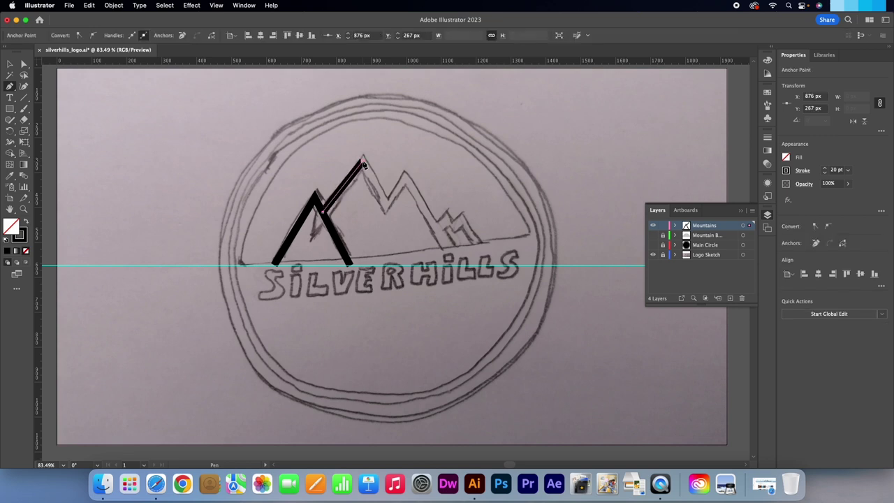
{"action": "left_click", "coordinate": [386, 203]}
{"action": "left_click", "coordinate": [407, 176]}
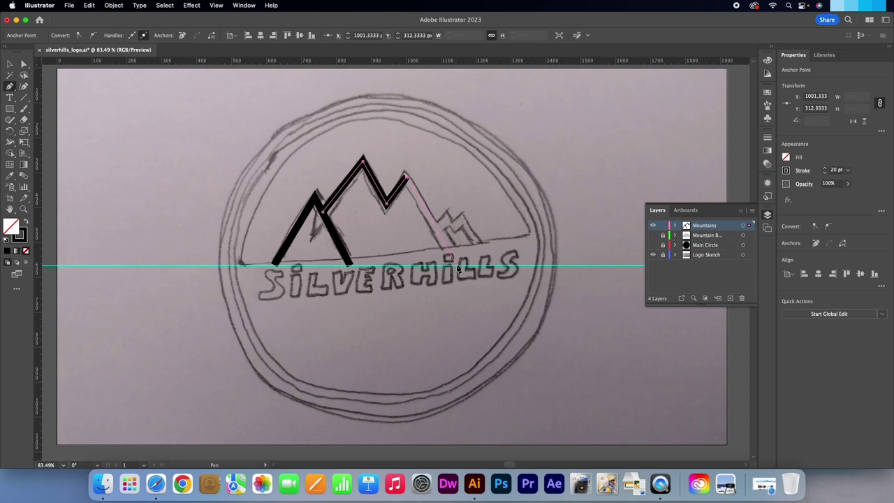
{"action": "left_click", "coordinate": [457, 266]}
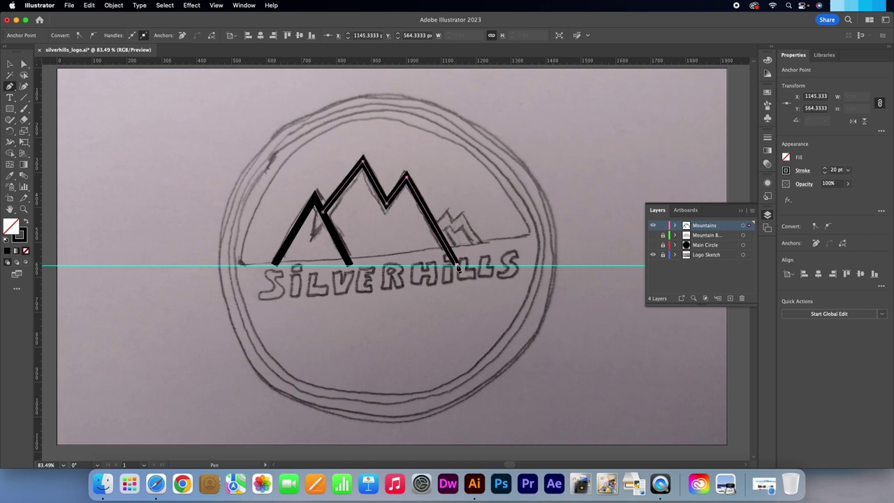
{"action": "key", "text": "v"}
{"action": "left_click", "coordinate": [452, 303]}
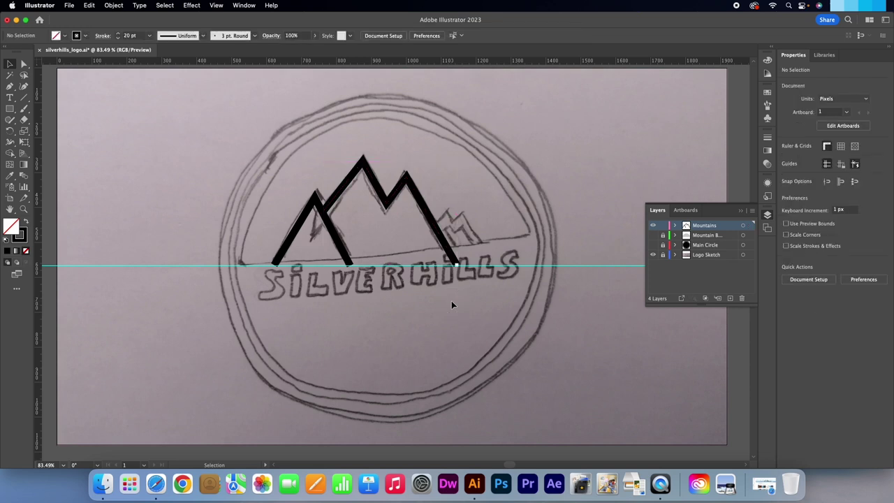
Begin a new line zigzagging over the small far-right peaks.
{"action": "key", "text": "p"}
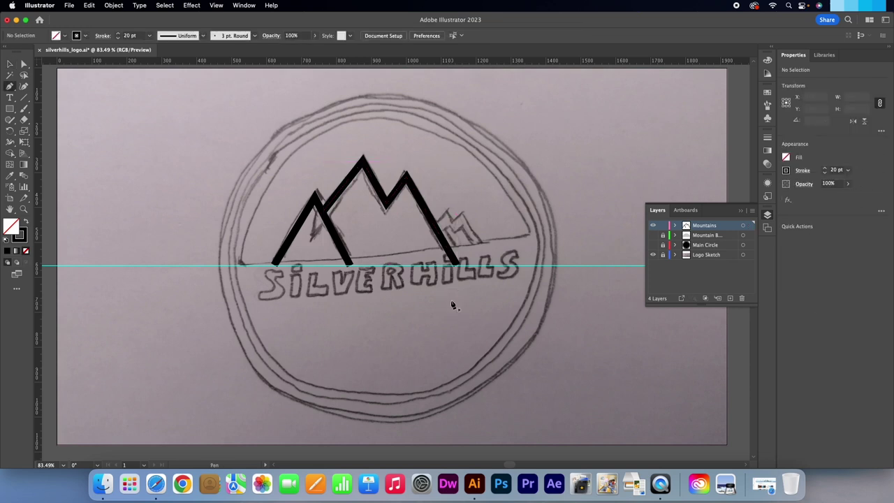
{"action": "left_click", "coordinate": [436, 228]}
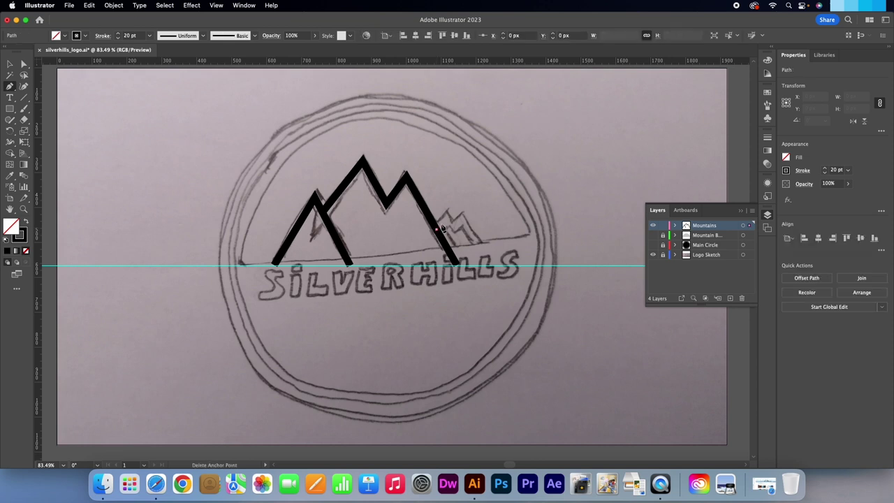
{"action": "left_click", "coordinate": [452, 219]}
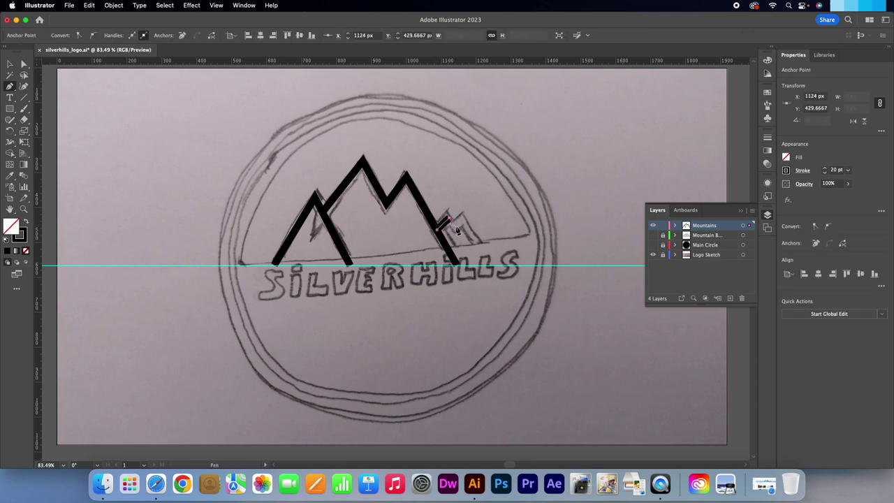
{"action": "left_click", "coordinate": [456, 228]}
{"action": "left_click", "coordinate": [464, 220]}
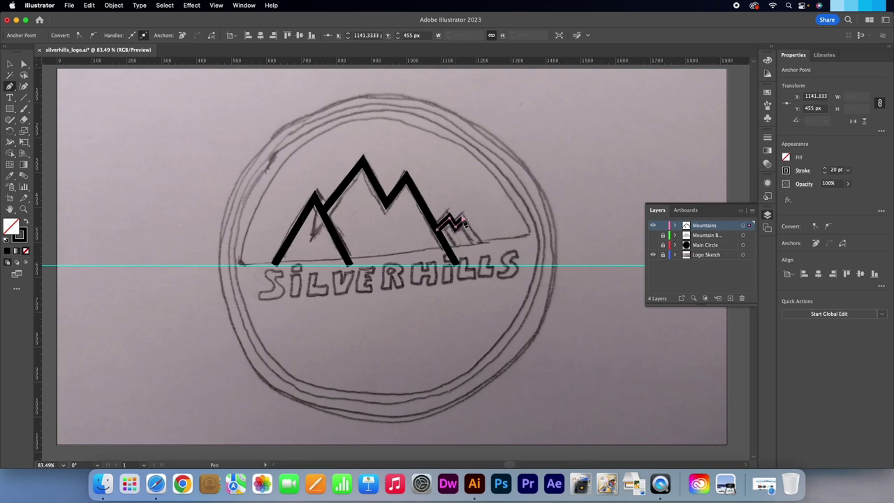
Finish the right-hand zigzag down at the baseline and deselect it.
{"action": "left_click", "coordinate": [495, 268]}
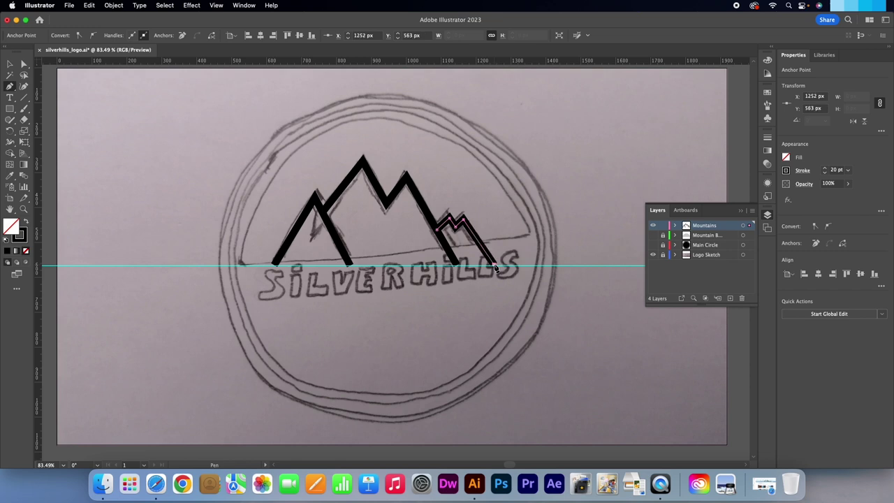
{"action": "key", "text": "v"}
{"action": "left_click", "coordinate": [508, 298]}
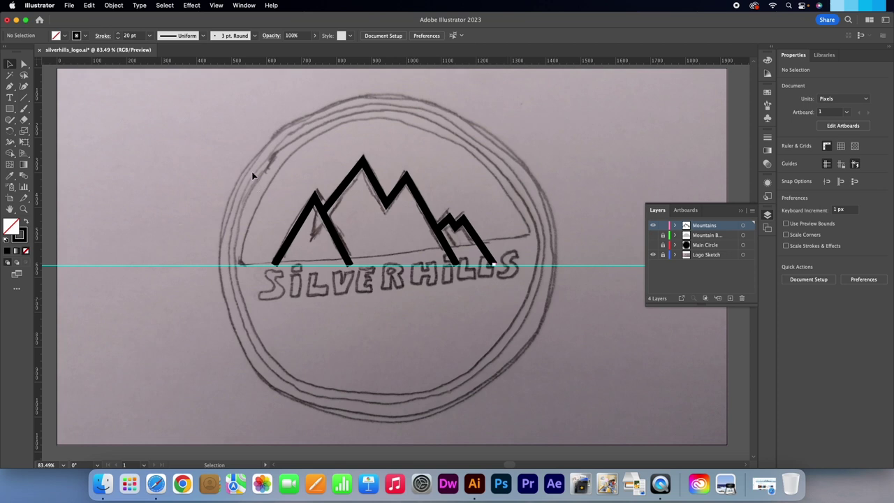
Select all mountain strokes, outline them into filled shapes, and Unite them in Pathfinder.
{"action": "key", "text": "super+a"}
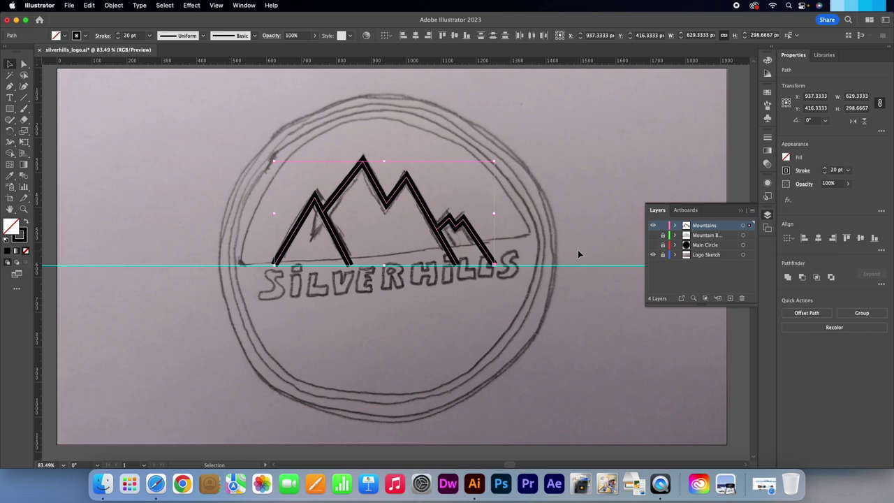
{"action": "left_click", "coordinate": [114, 6]}
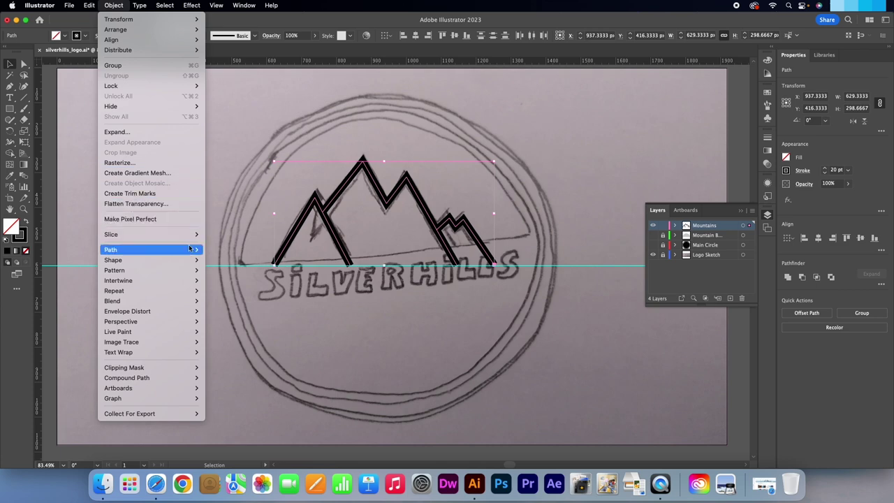
{"action": "mouse_move", "coordinate": [189, 250]}
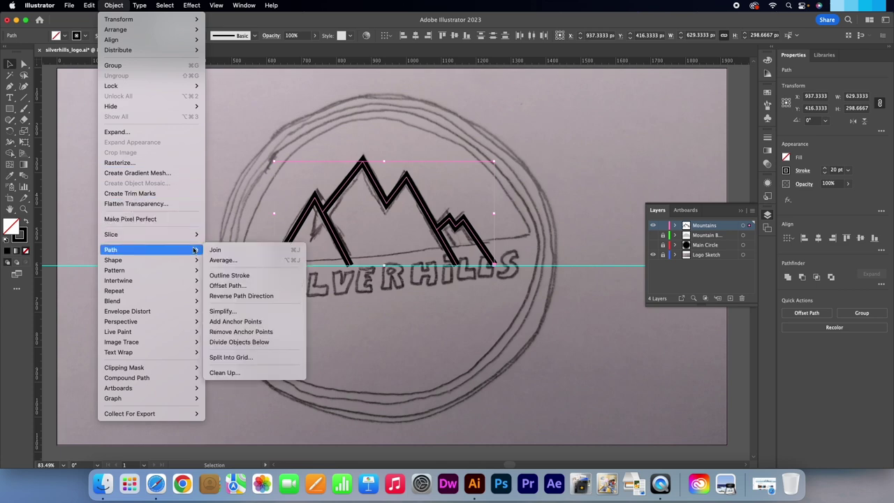
{"action": "left_click", "coordinate": [266, 278]}
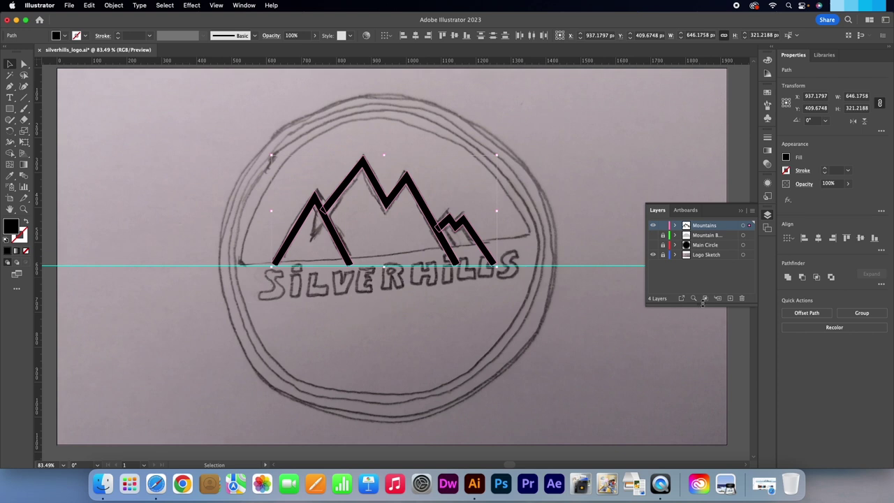
{"action": "left_click", "coordinate": [789, 278]}
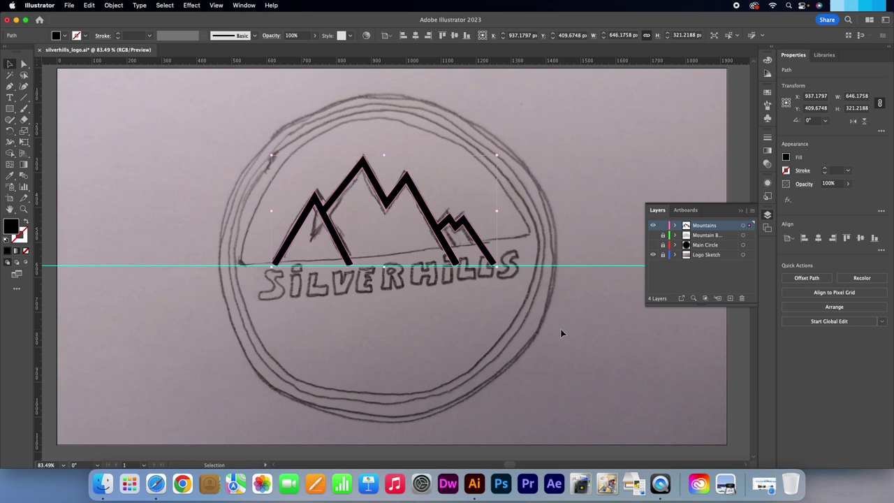
Unhide Mountain Background and Main Circle, move the mountains up onto the horizon, and fill them green.
{"action": "left_click", "coordinate": [653, 235]}
{"action": "left_click", "coordinate": [653, 245]}
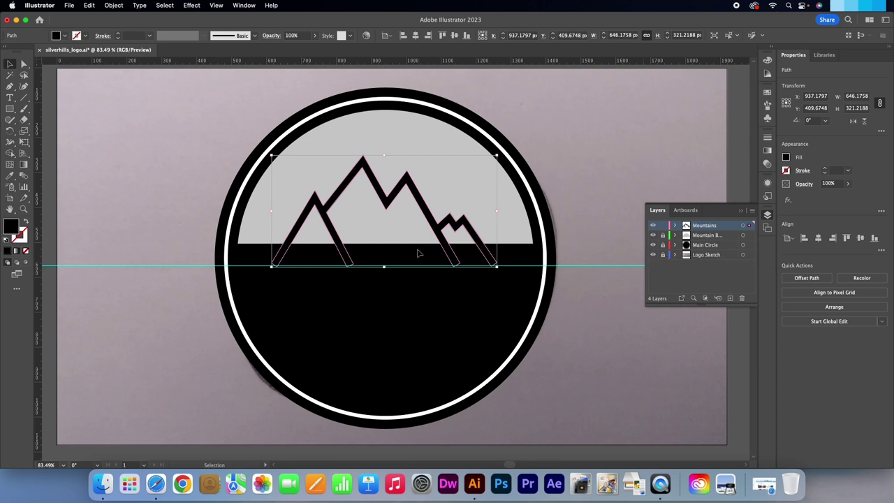
{"action": "left_click_drag", "start_coordinate": [389, 211], "coordinate": [388, 187]}
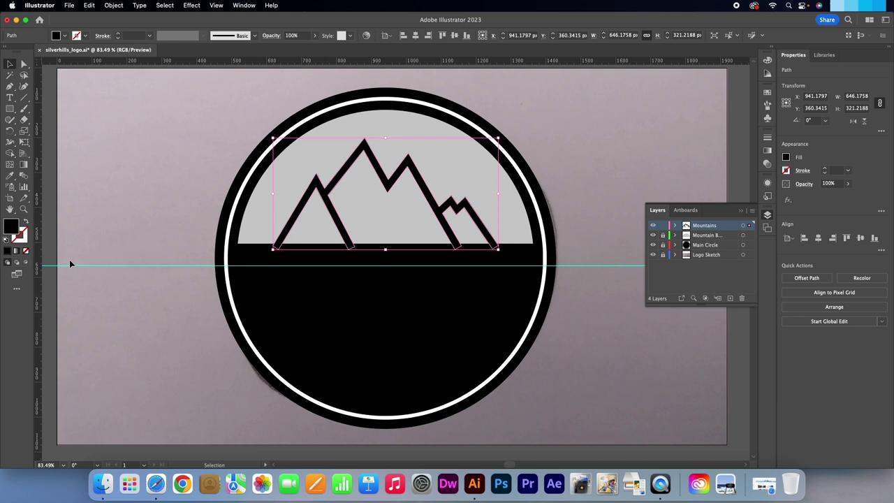
{"action": "left_click", "coordinate": [64, 36]}
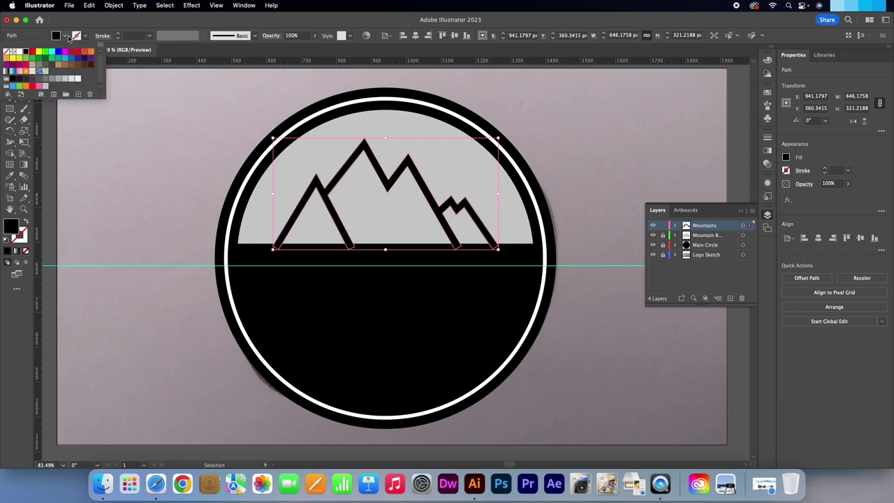
{"action": "left_click", "coordinate": [33, 59]}
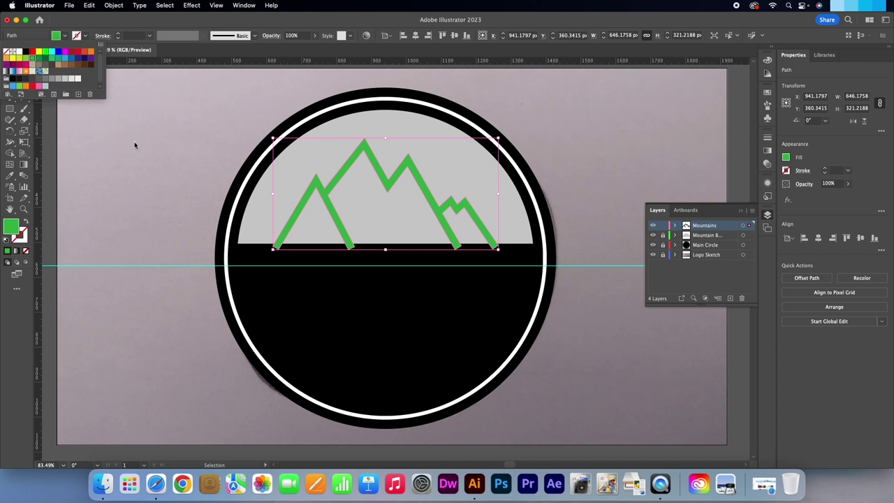
Draw a rectangle along the horizon and Minus Front it from the mountain outline.
{"action": "left_click", "coordinate": [182, 215]}
{"action": "left_click", "coordinate": [10, 108]}
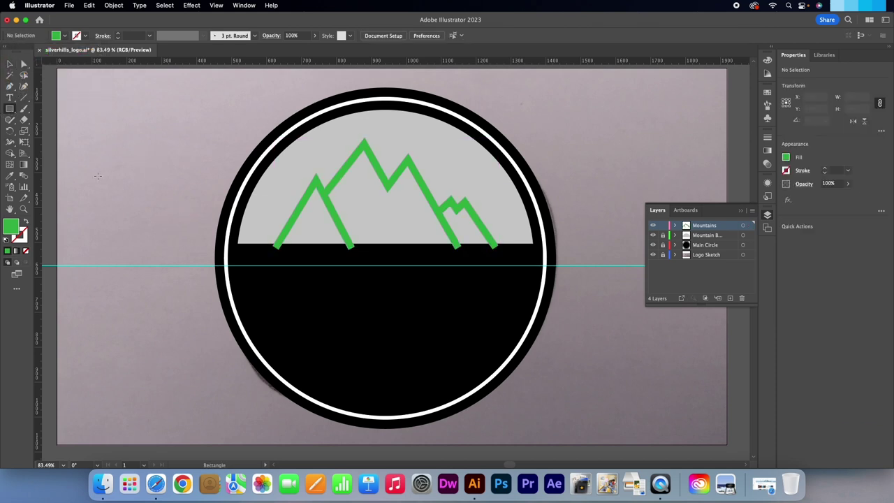
{"action": "left_click_drag", "start_coordinate": [236, 243], "coordinate": [535, 253]}
{"action": "key", "text": "v"}
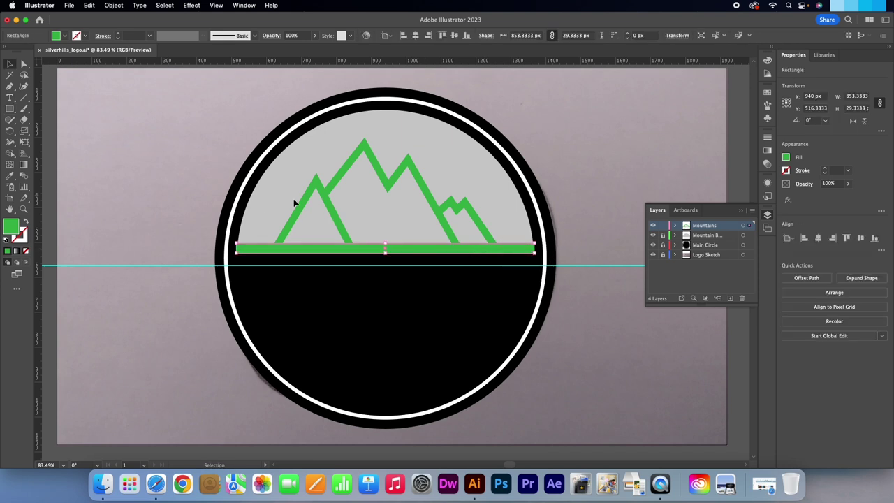
{"action": "left_click", "coordinate": [301, 204], "text": "shift"}
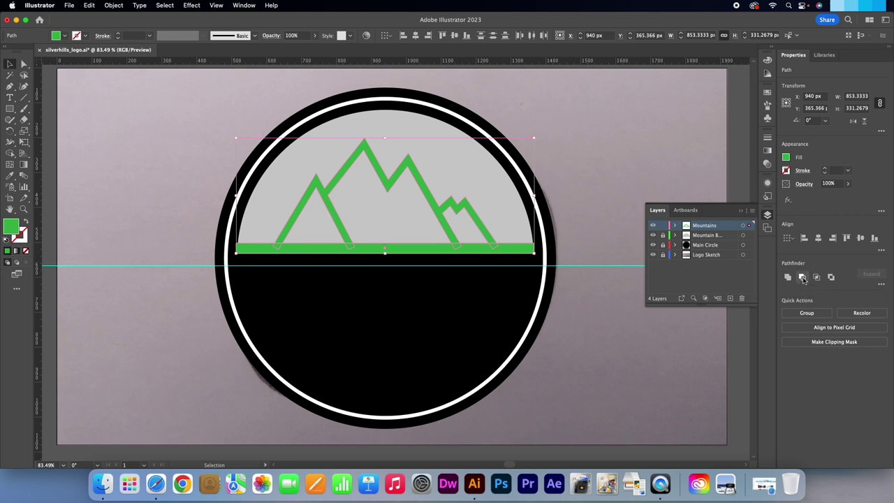
{"action": "left_click", "coordinate": [803, 278]}
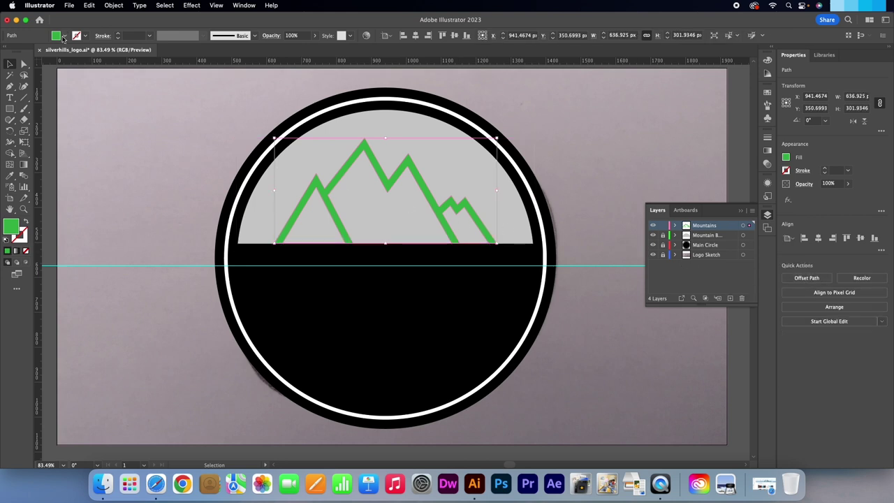
Change the mountain outline's fill back to black.
{"action": "left_click", "coordinate": [65, 36]}
{"action": "left_click", "coordinate": [25, 52]}
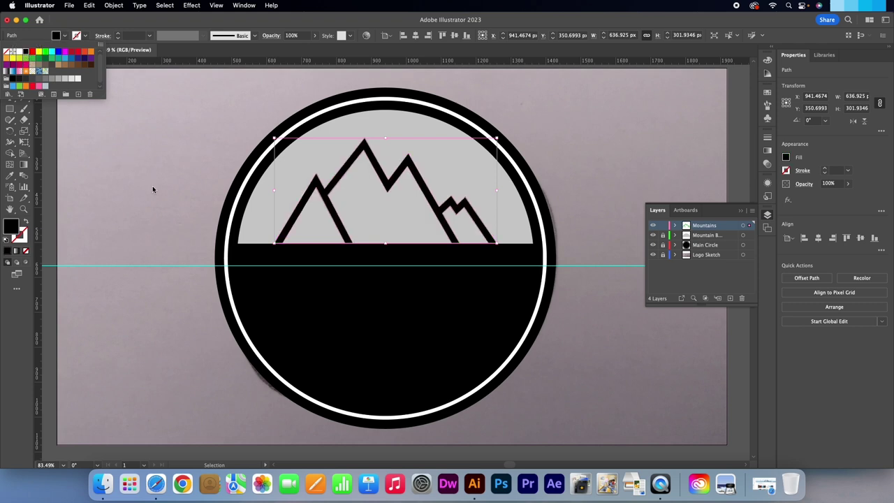
{"action": "left_click", "coordinate": [566, 238]}
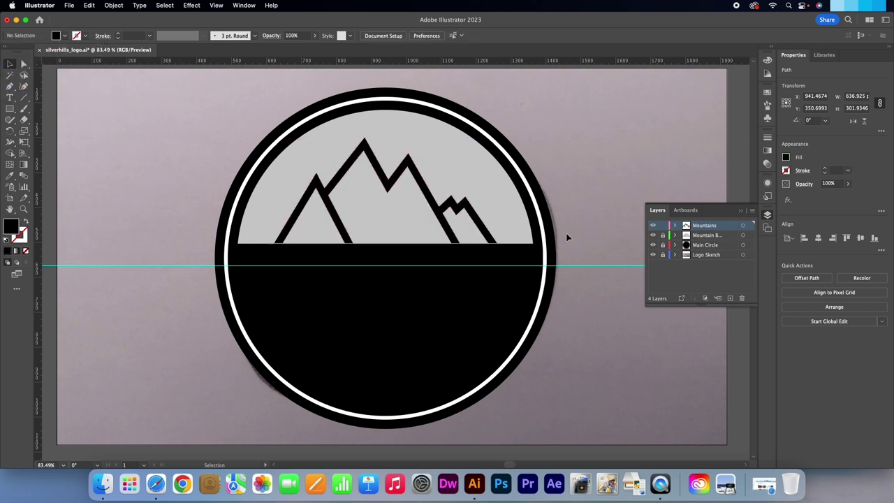
{"action": "left_click", "coordinate": [456, 240]}
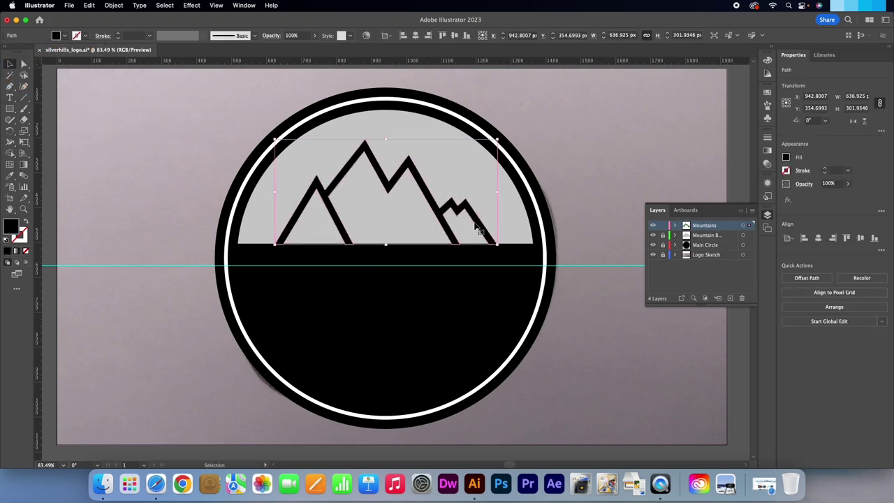
{"action": "left_click", "coordinate": [581, 199]}
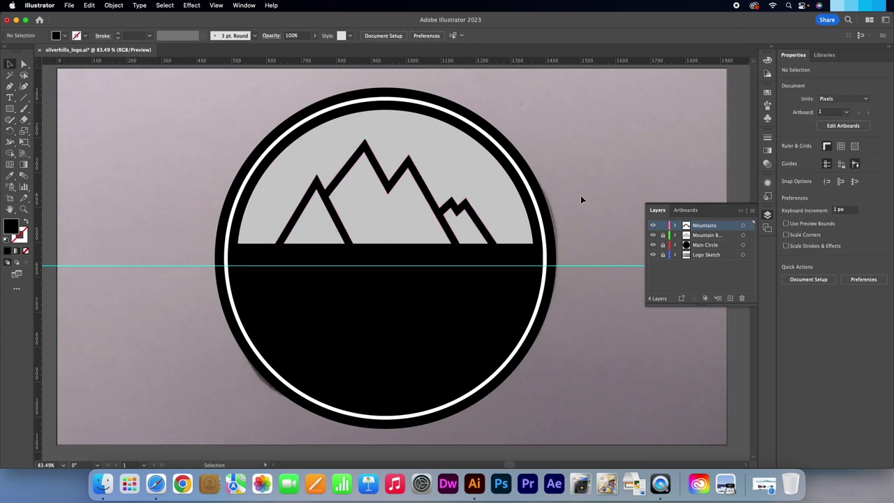
Set the fill colour to white in the Color Picker.
{"action": "double_click", "coordinate": [16, 230]}
{"action": "left_click_drag", "start_coordinate": [492, 197], "coordinate": [434, 155]}
{"action": "left_click", "coordinate": [669, 169]}
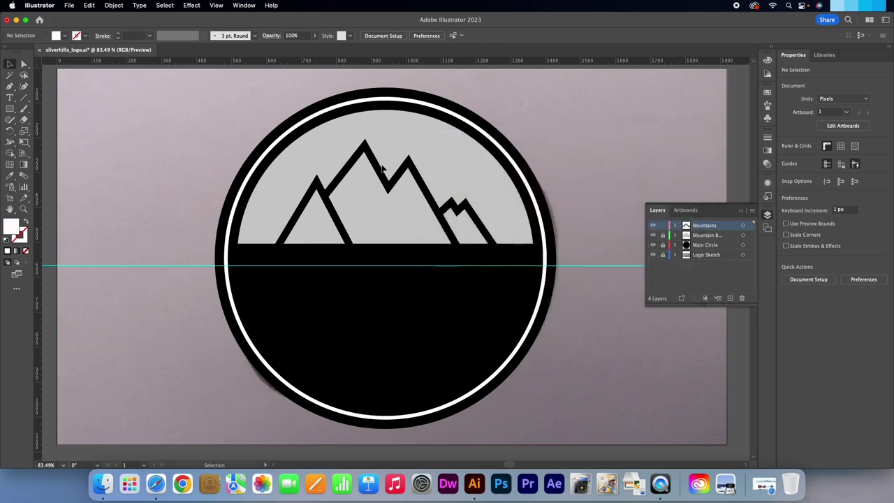
Start a white Pen path from the bottom-left across the left, central and right peaks.
{"action": "left_click", "coordinate": [10, 86]}
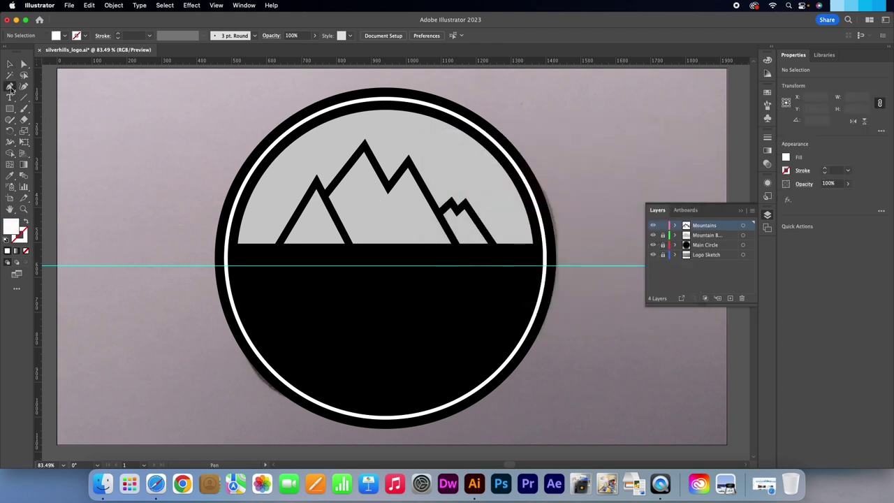
{"action": "left_click", "coordinate": [280, 244]}
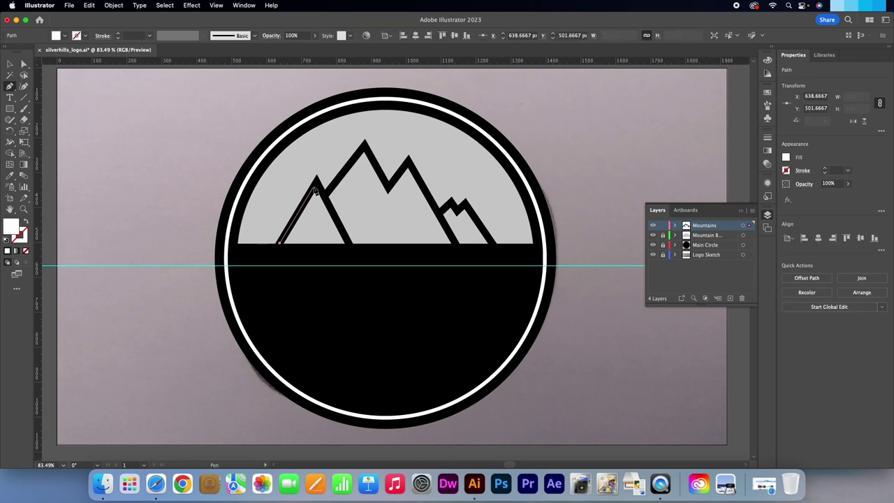
{"action": "left_click", "coordinate": [318, 182]}
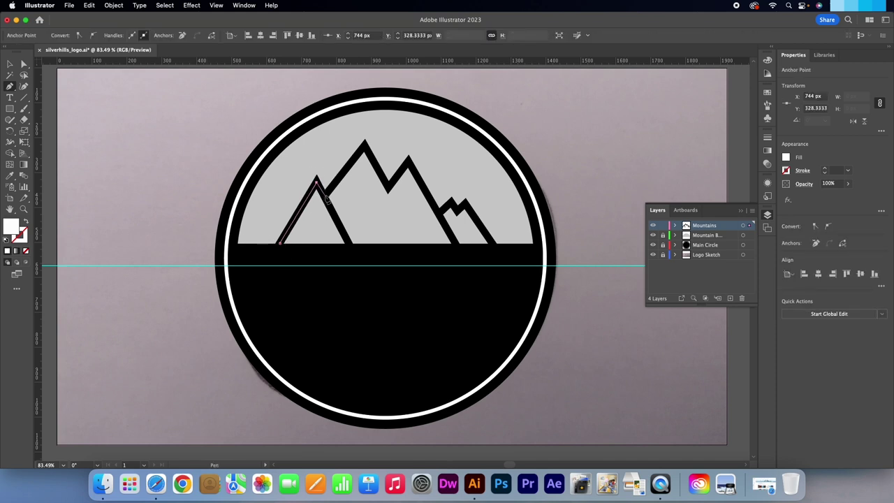
{"action": "left_click", "coordinate": [329, 195]}
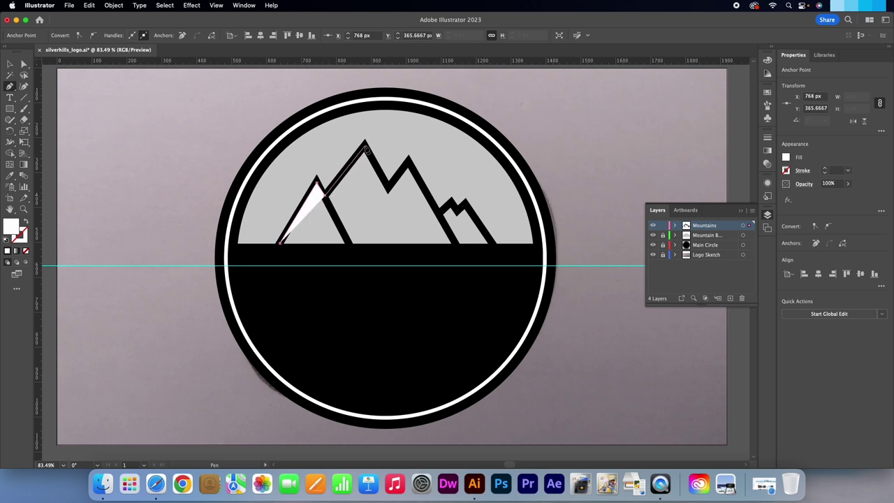
{"action": "left_click", "coordinate": [364, 144]}
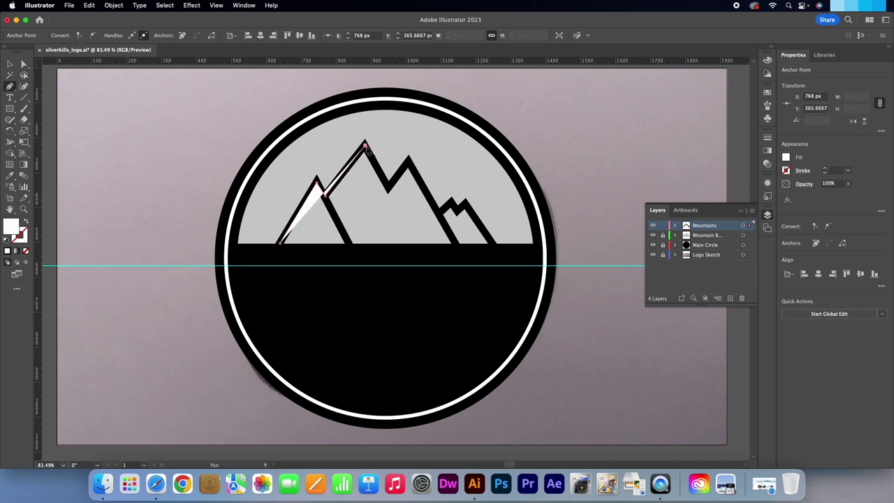
{"action": "left_click", "coordinate": [388, 187]}
{"action": "left_click", "coordinate": [409, 160]}
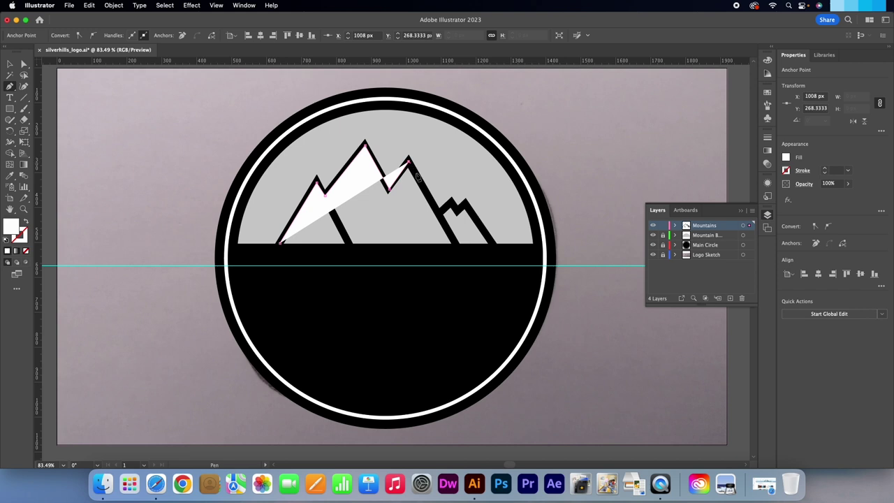
Continue the white path over the small right peaks to the base and close it.
{"action": "left_click", "coordinate": [440, 215]}
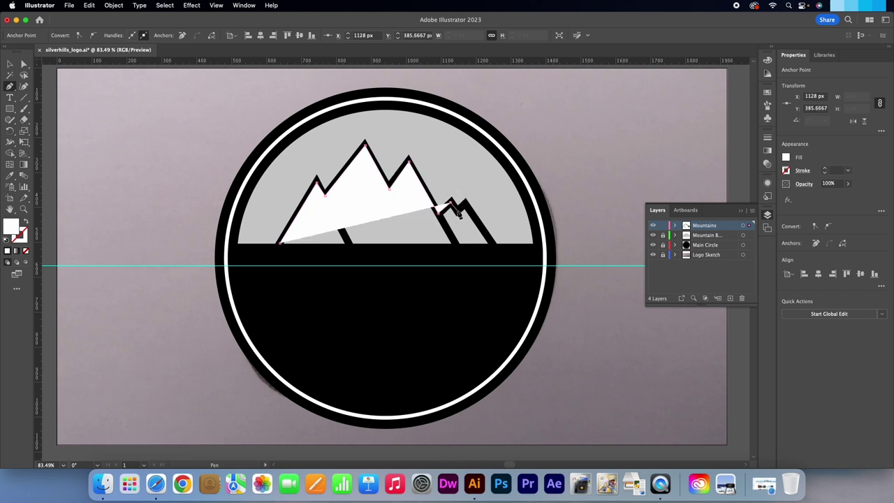
{"action": "left_click", "coordinate": [464, 204]}
{"action": "left_click", "coordinate": [470, 201]}
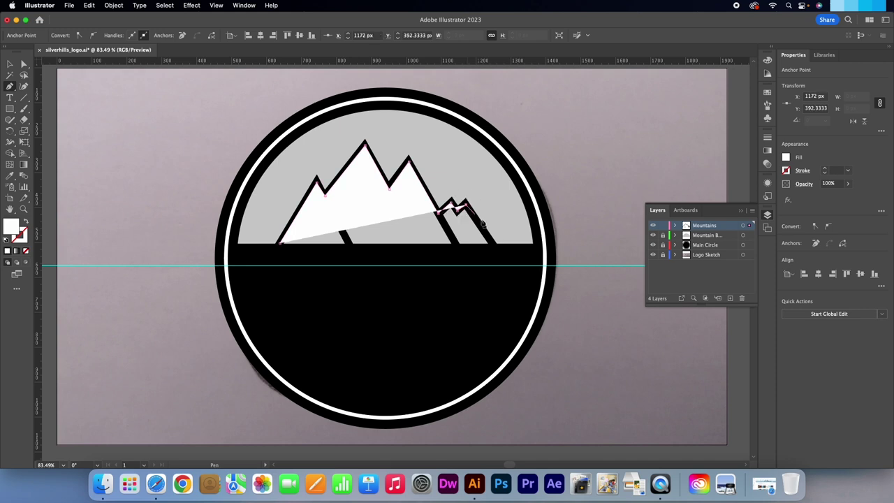
{"action": "left_click", "coordinate": [494, 244]}
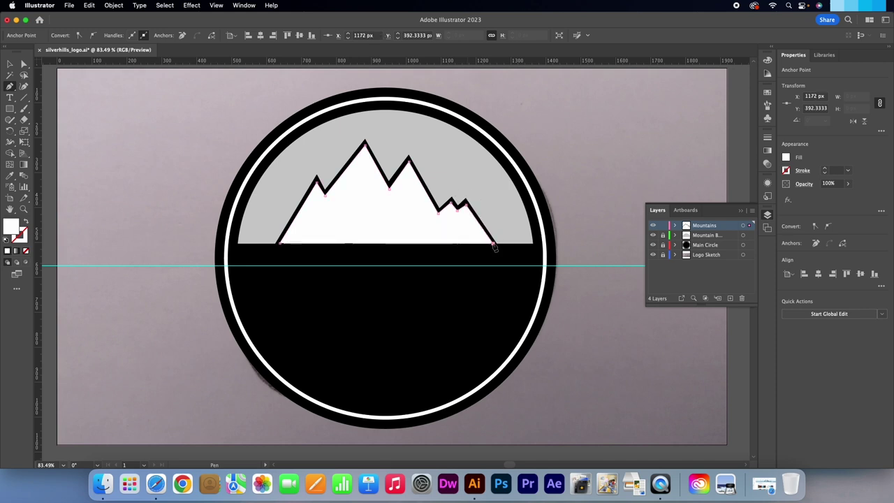
{"action": "left_click", "coordinate": [279, 246]}
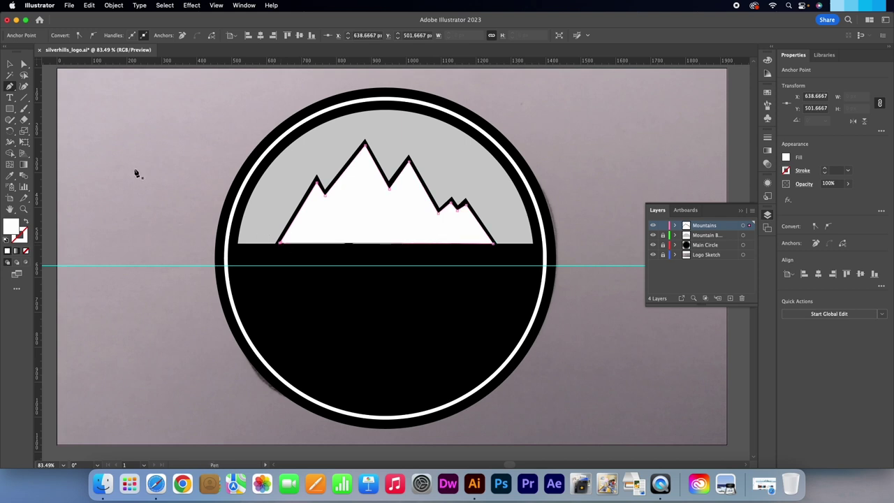
{"action": "left_click", "coordinate": [10, 64]}
{"action": "left_click", "coordinate": [119, 127]}
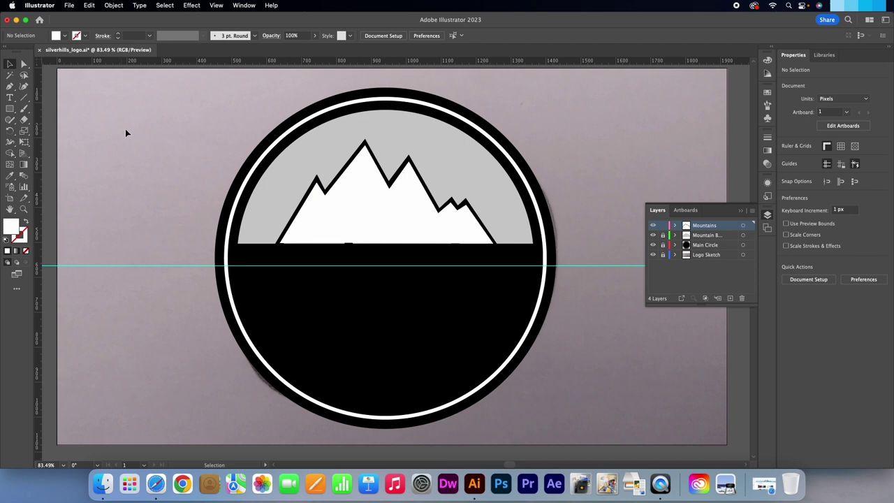
{"action": "left_click", "coordinate": [341, 220]}
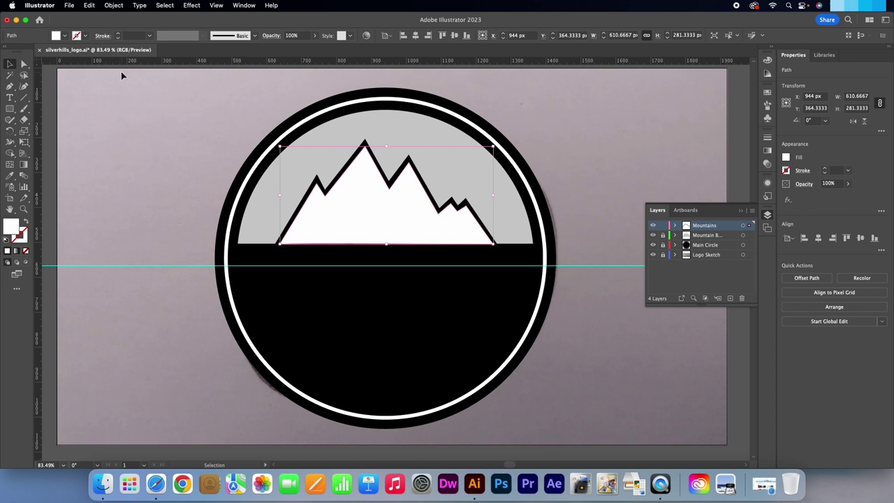
Send the white mountain shape backward behind the black outline.
{"action": "left_click", "coordinate": [115, 5]}
{"action": "mouse_move", "coordinate": [120, 30]}
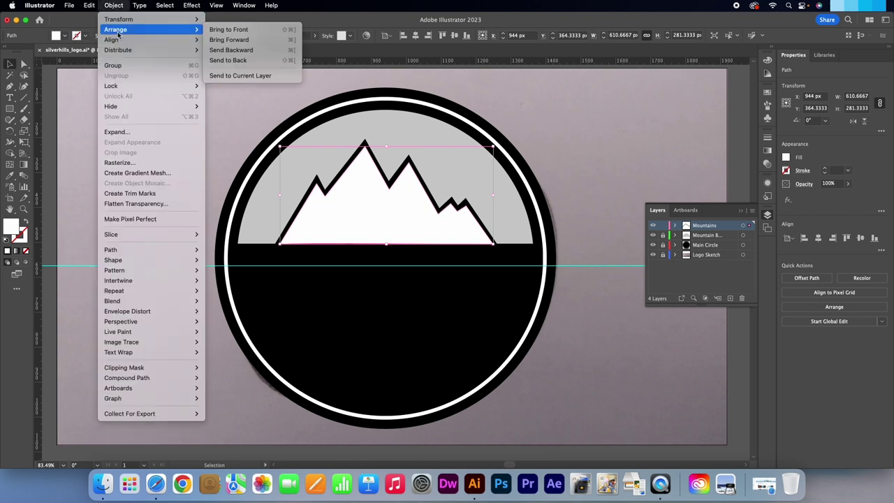
{"action": "left_click", "coordinate": [236, 50]}
{"action": "left_click", "coordinate": [188, 200]}
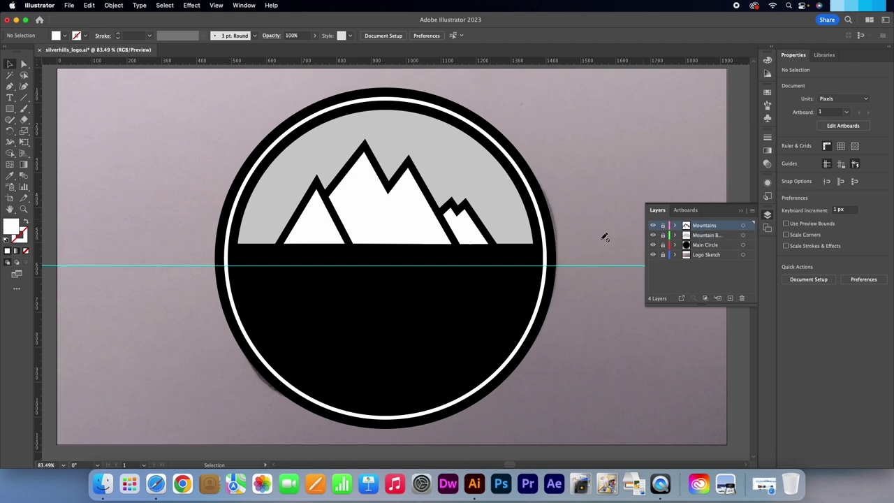
Hide rulers and guides, save the file, then unlock and delete the Logo Sketch layer.
{"action": "key", "text": "super+r"}
{"action": "key", "text": "super+semicolon"}
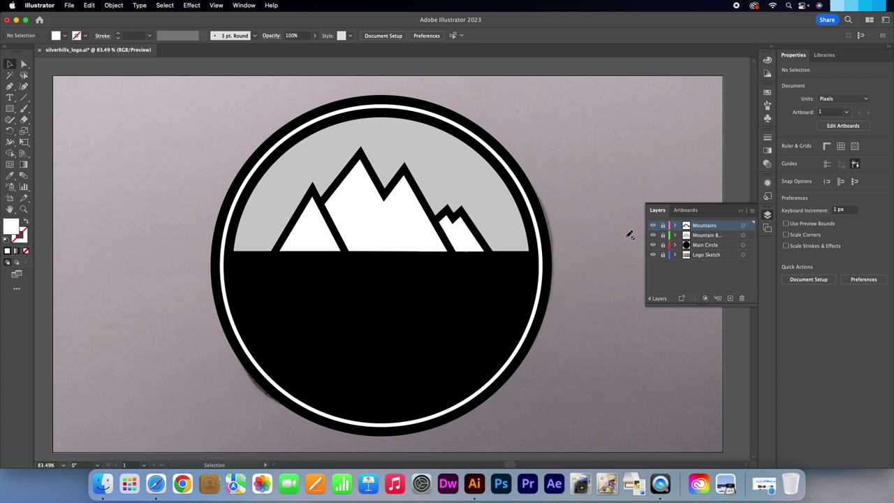
{"action": "key", "text": "super+s"}
{"action": "left_click", "coordinate": [663, 256]}
{"action": "left_click_drag", "start_coordinate": [705, 255], "coordinate": [742, 297]}
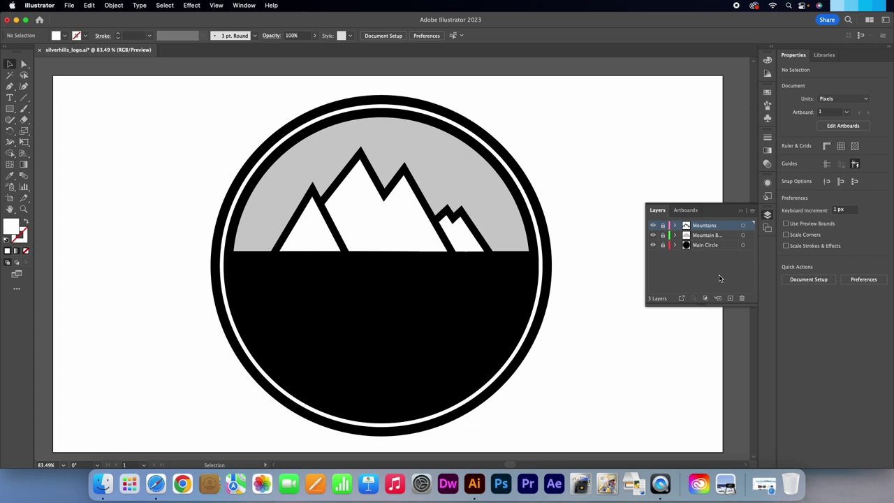
Add a new layer named Silverhills.
{"action": "left_click", "coordinate": [731, 298]}
{"action": "double_click", "coordinate": [701, 226]}
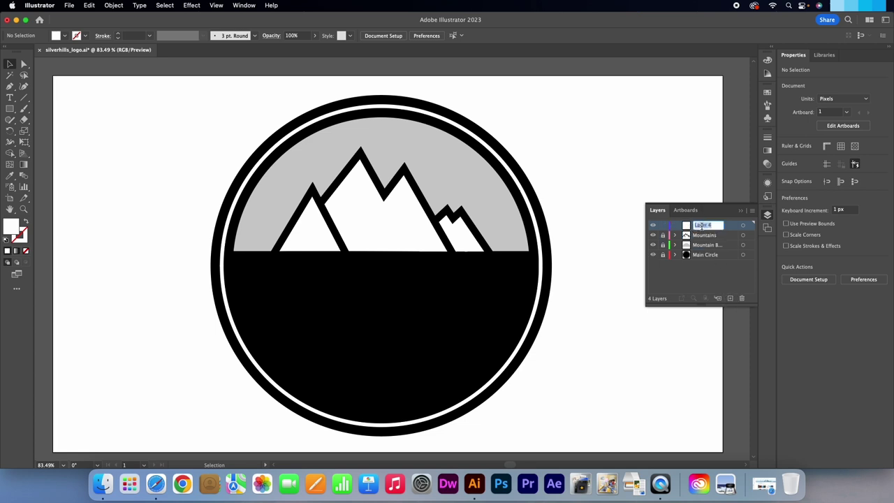
{"action": "type", "text": "Silverhills"}
{"action": "key", "text": "Return"}
Place a text object left of the circle and type SILVERHILLS.
{"action": "left_click", "coordinate": [9, 98]}
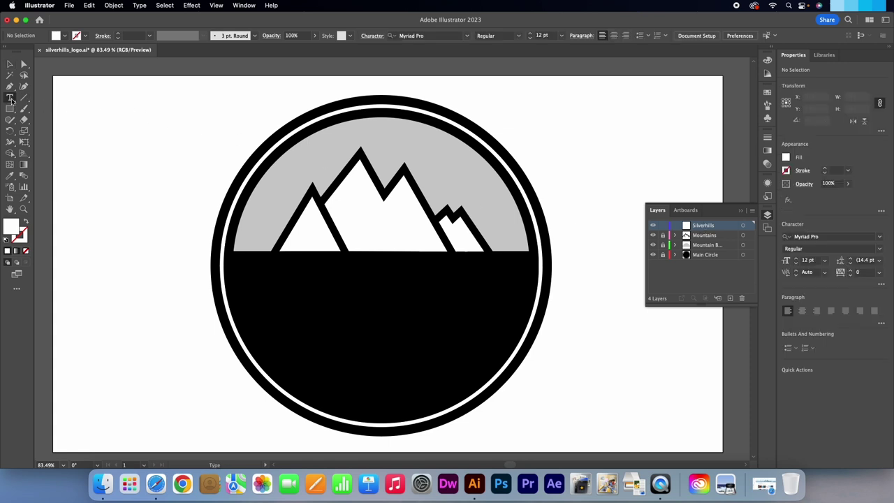
{"action": "left_click", "coordinate": [99, 242]}
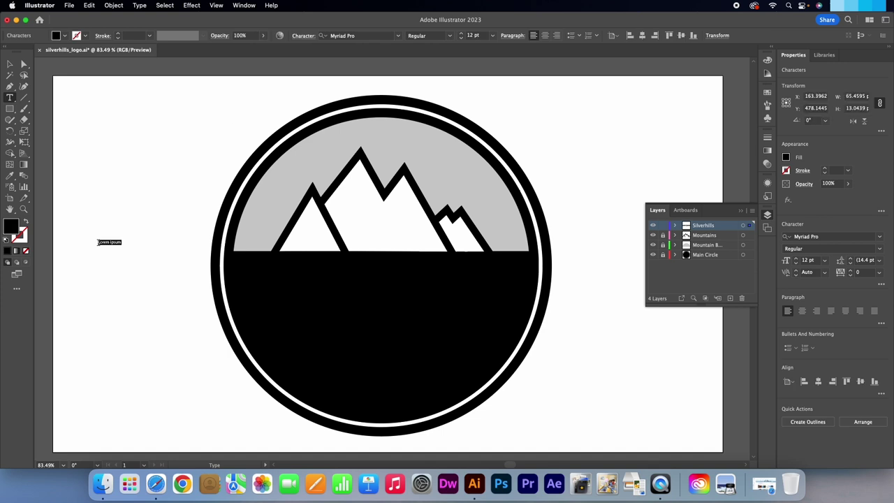
{"action": "left_click_drag", "start_coordinate": [120, 242], "coordinate": [96, 244]}
{"action": "type", "text": "Si"}
Set the SILVERHILLS text to Cheap Pine Sans at 160 pt.
{"action": "left_click_drag", "start_coordinate": [120, 242], "coordinate": [97, 242]}
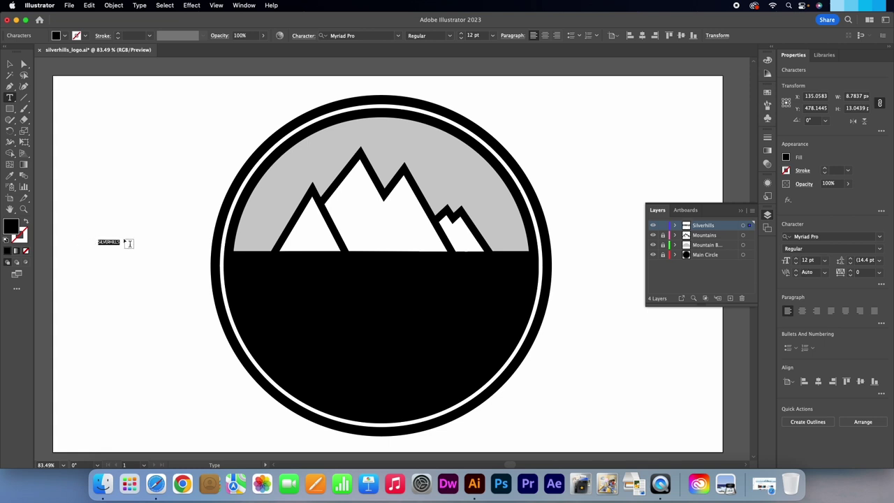
{"action": "left_click", "coordinate": [873, 236]}
{"action": "type", "text": "cheap"}
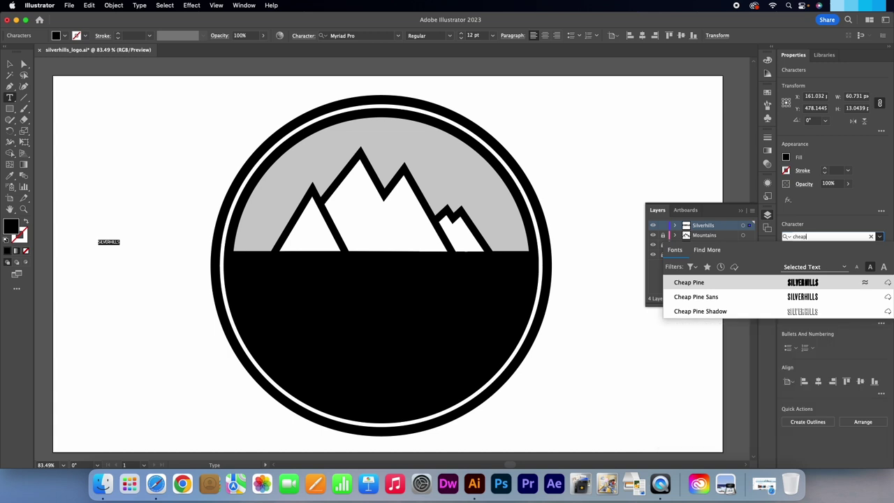
{"action": "left_click", "coordinate": [706, 298]}
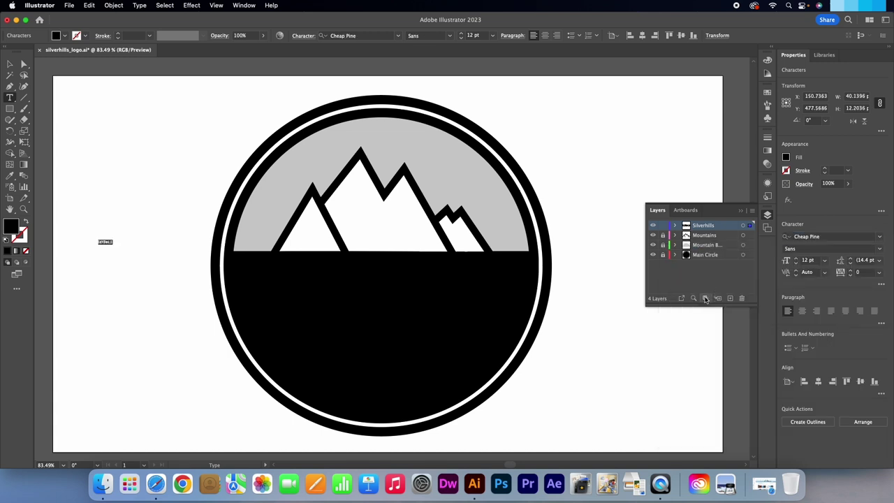
{"action": "left_click", "coordinate": [808, 260]}
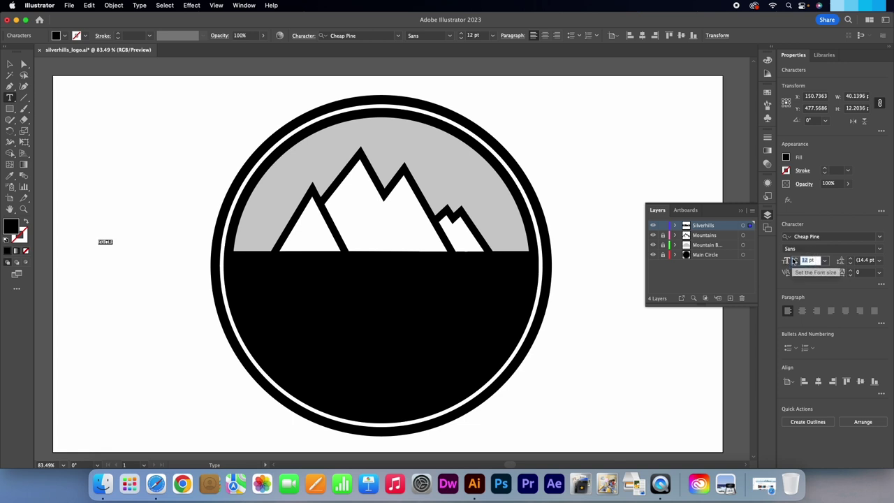
{"action": "key", "text": "Return"}
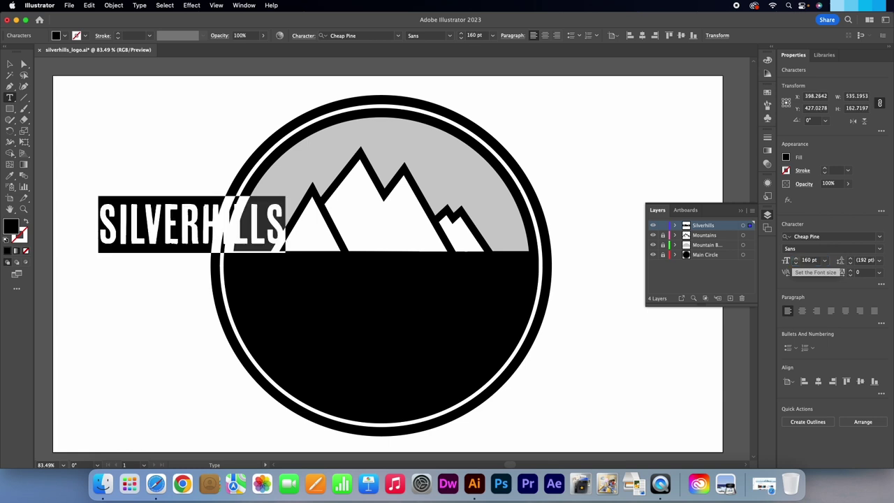
Set the SILVERHILLS letter spacing to 170 and give the text a white fill.
{"action": "left_click", "coordinate": [852, 272]}
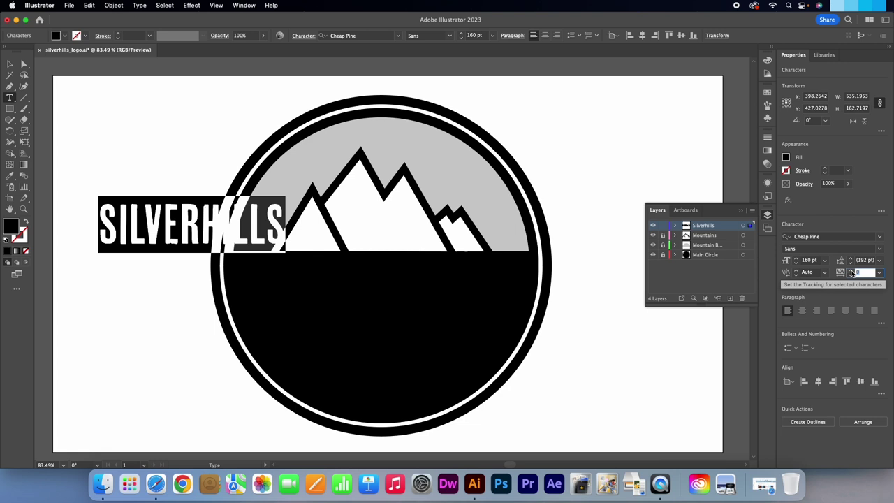
{"action": "key", "text": "Return"}
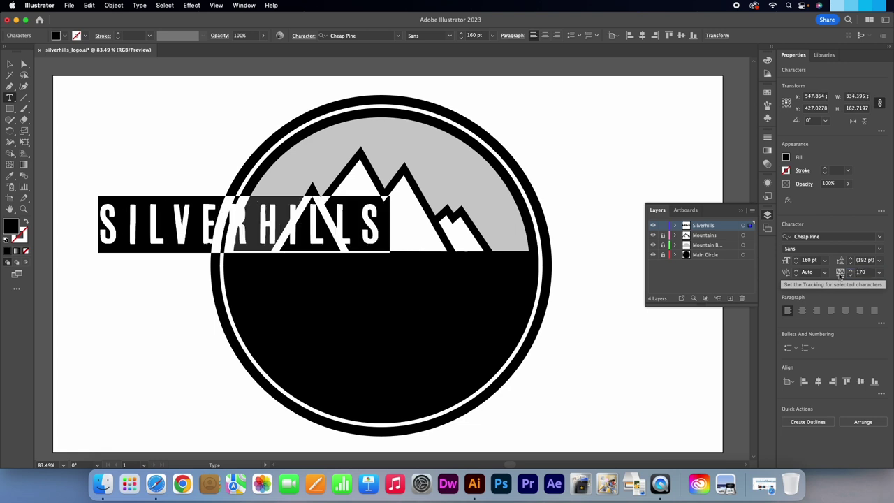
{"action": "left_click", "coordinate": [10, 64]}
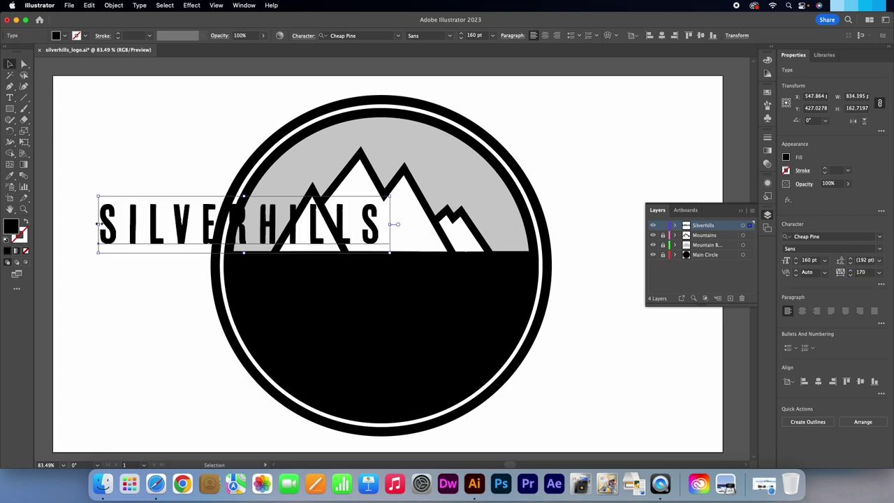
{"action": "double_click", "coordinate": [10, 225]}
{"action": "left_click_drag", "start_coordinate": [480, 211], "coordinate": [432, 152]}
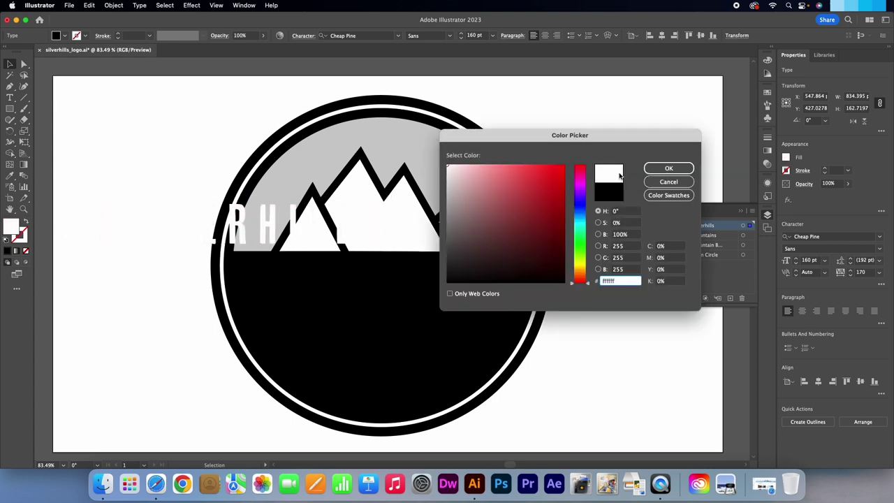
{"action": "left_click", "coordinate": [668, 169]}
Move SILVERHILLS into the circle's black band and widen its tracking to 198.
{"action": "left_click_drag", "start_coordinate": [246, 239], "coordinate": [377, 285]}
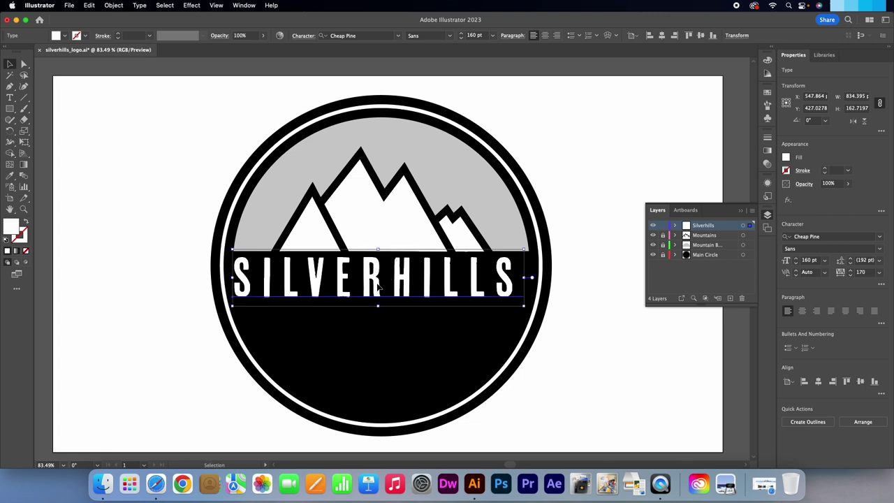
{"action": "left_click", "coordinate": [851, 271]}
{"action": "left_click", "coordinate": [851, 272]}
{"action": "left_click", "coordinate": [851, 271]}
{"action": "left_click", "coordinate": [851, 271]}
{"action": "left_click", "coordinate": [851, 271]}
{"action": "left_click", "coordinate": [851, 271]}
{"action": "left_click", "coordinate": [851, 271]}
{"action": "left_click", "coordinate": [851, 271]}
{"action": "left_click", "coordinate": [851, 271]}
{"action": "left_click", "coordinate": [851, 271]}
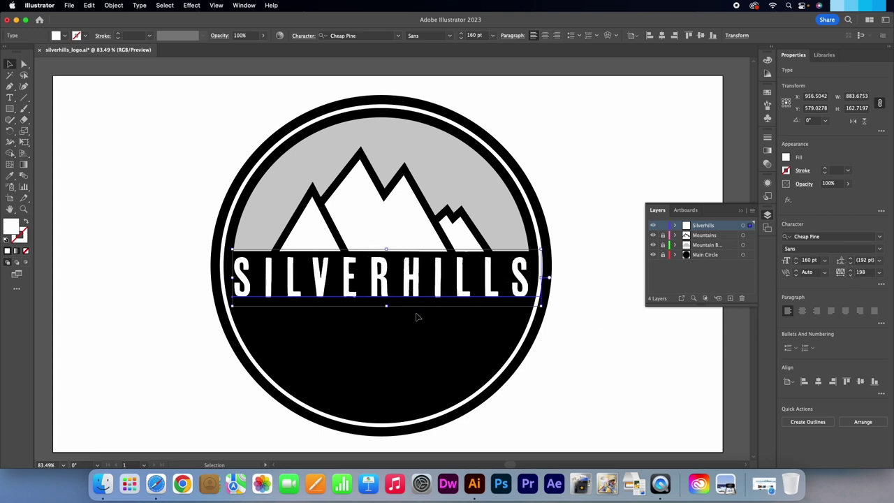
Centre SILVERHILLS horizontally on the artboard and reselect the title object.
{"action": "left_click", "coordinate": [662, 35]}
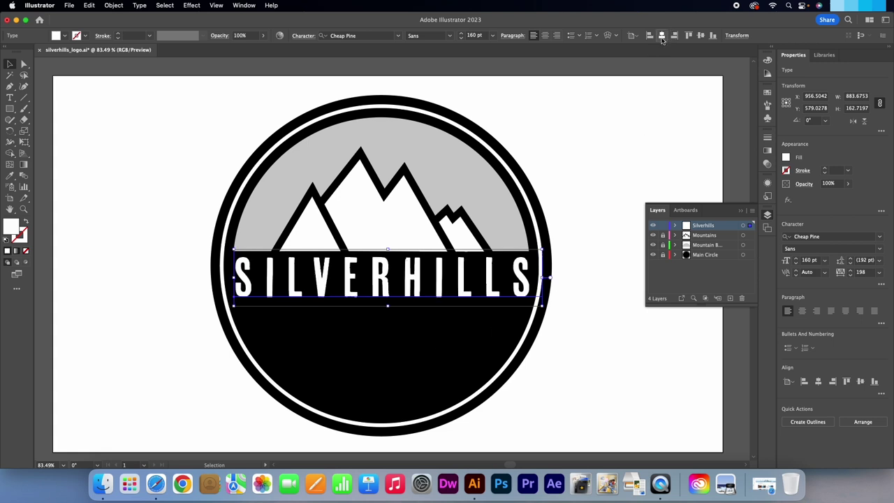
{"action": "left_click", "coordinate": [574, 302]}
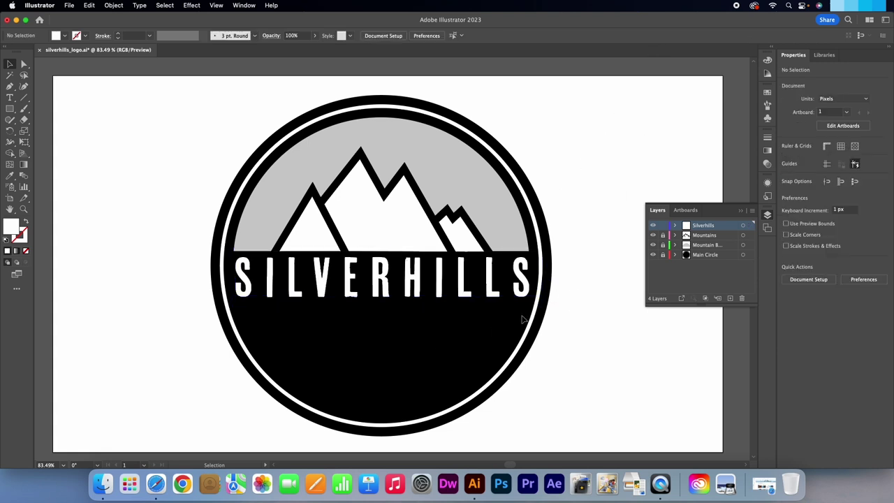
{"action": "left_click", "coordinate": [435, 283]}
{"action": "left_click", "coordinate": [586, 320]}
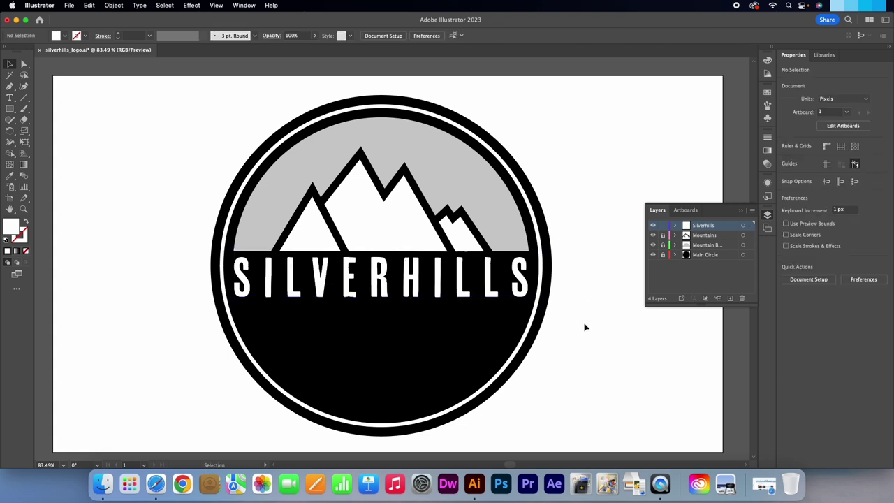
{"action": "double_click", "coordinate": [385, 285]}
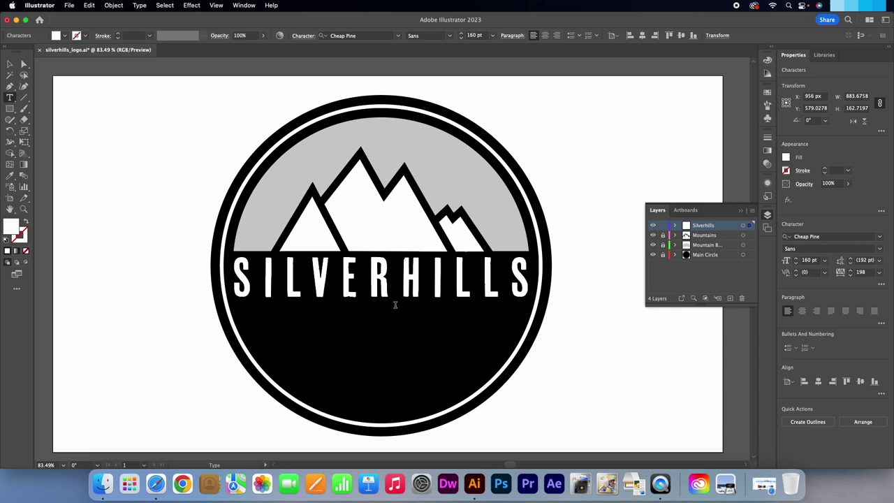
{"action": "key", "text": "Escape"}
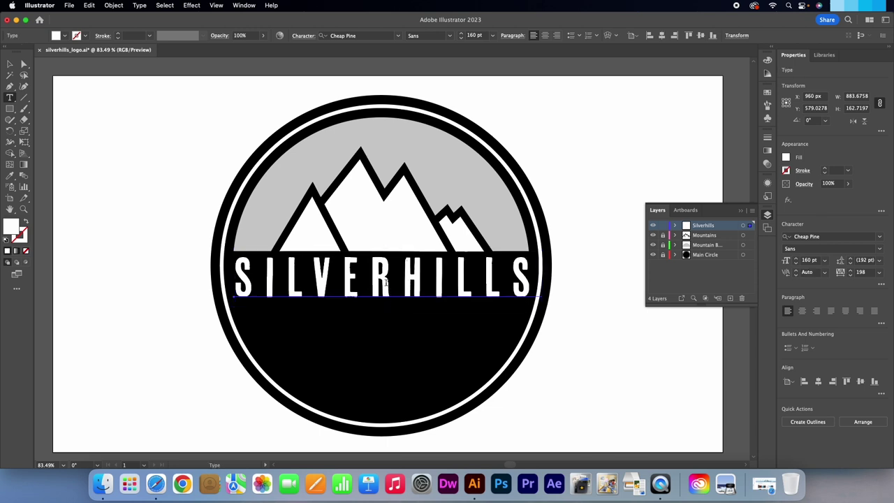
{"action": "key", "text": "v"}
{"action": "left_click", "coordinate": [384, 281]}
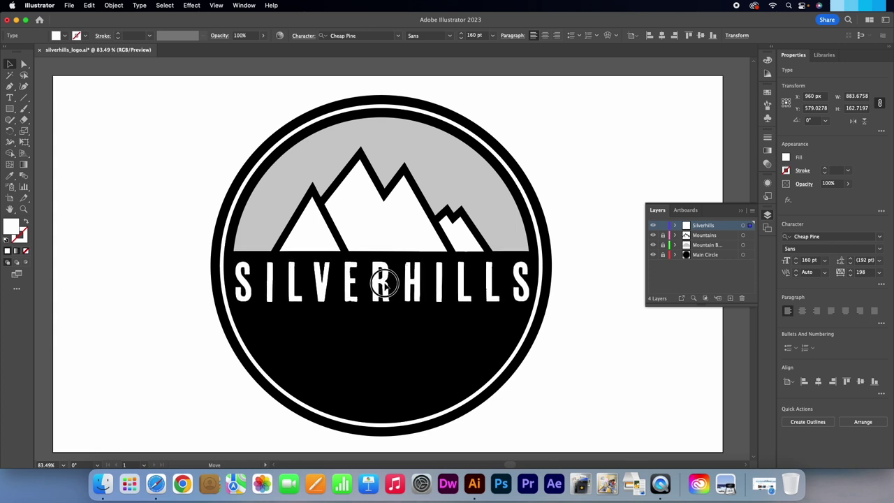
Lock the Silverhills layer and add a new layer named 'Since 1983'.
{"action": "left_click", "coordinate": [664, 277]}
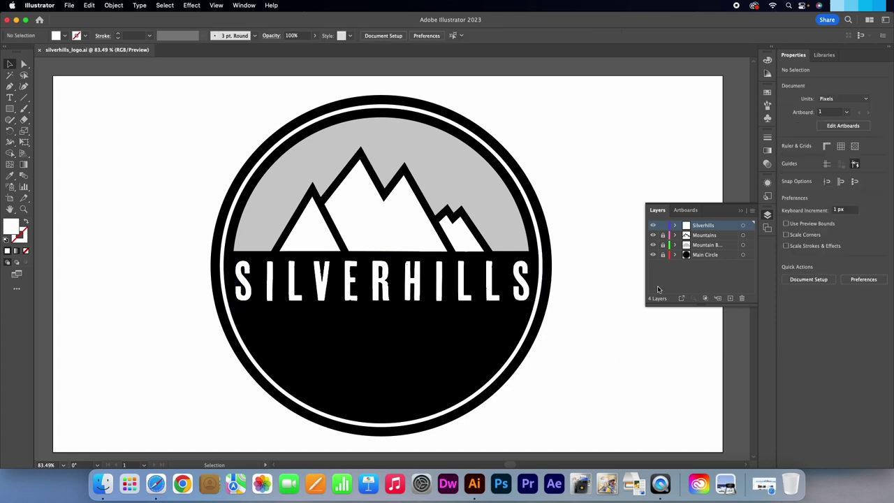
{"action": "left_click", "coordinate": [663, 226]}
{"action": "left_click", "coordinate": [730, 299]}
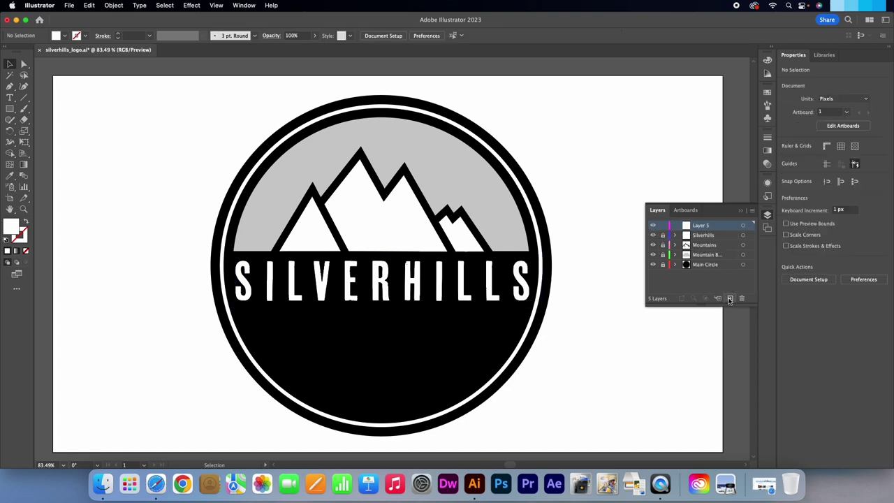
{"action": "double_click", "coordinate": [701, 225]}
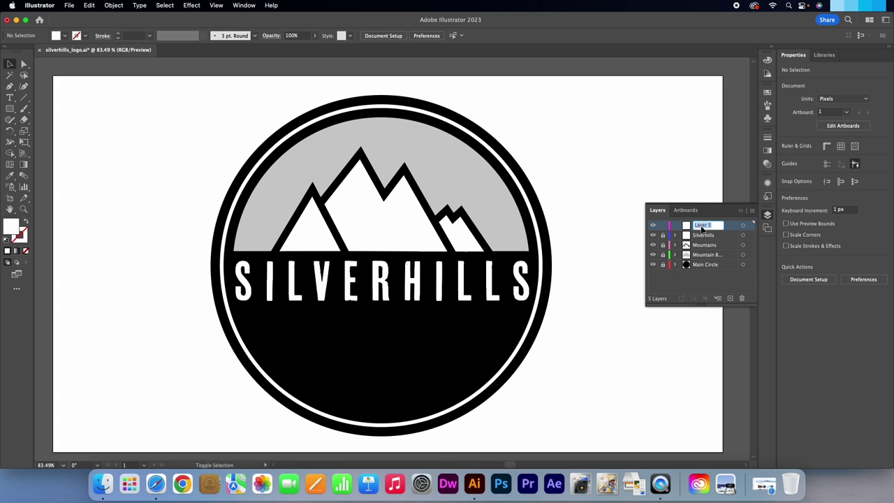
{"action": "type", "text": "Since 1983"}
{"action": "left_click", "coordinate": [741, 210]}
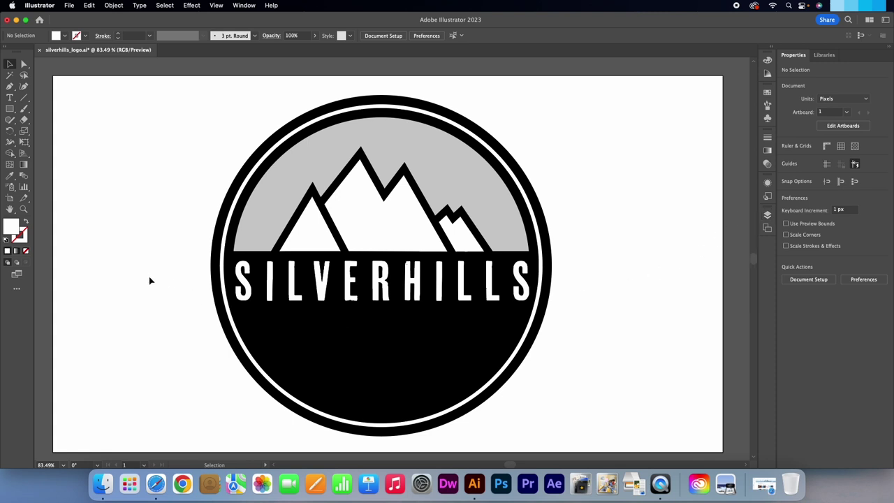
Place a new text object below the title with white #ffffff fill at 74 pt.
{"action": "left_click", "coordinate": [10, 97]}
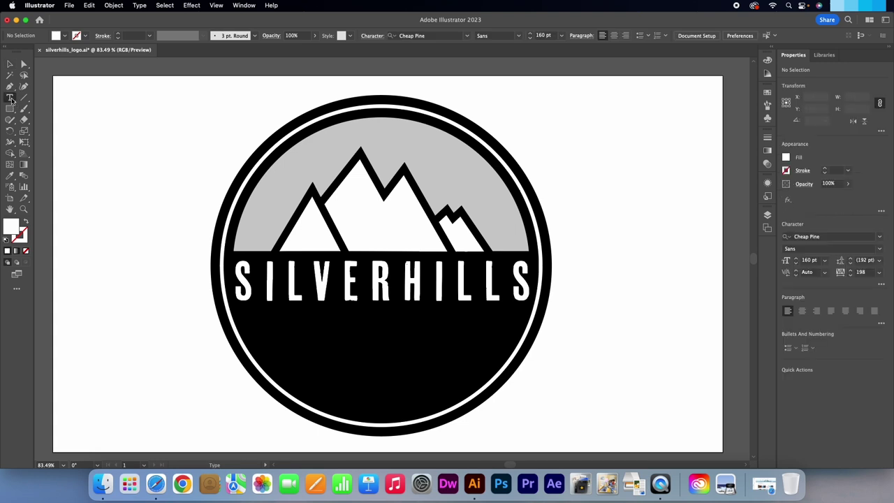
{"action": "left_click", "coordinate": [117, 350]}
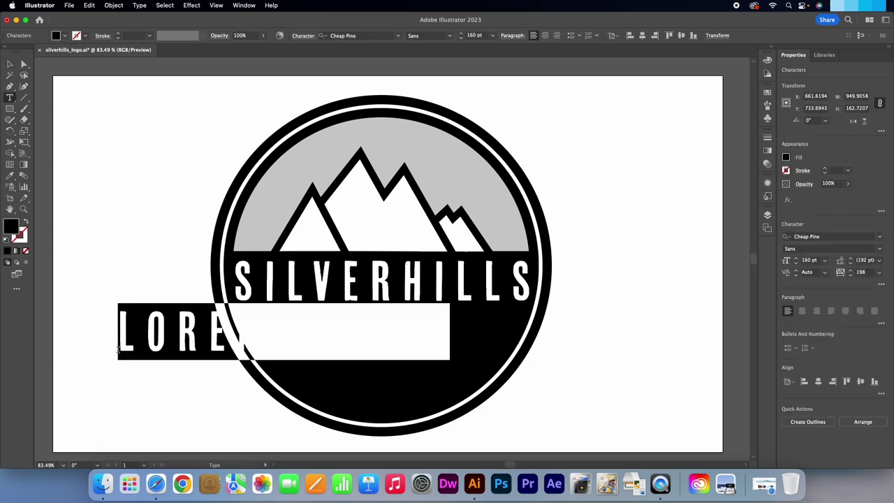
{"action": "double_click", "coordinate": [10, 226]}
{"action": "type", "text": "ffffff"}
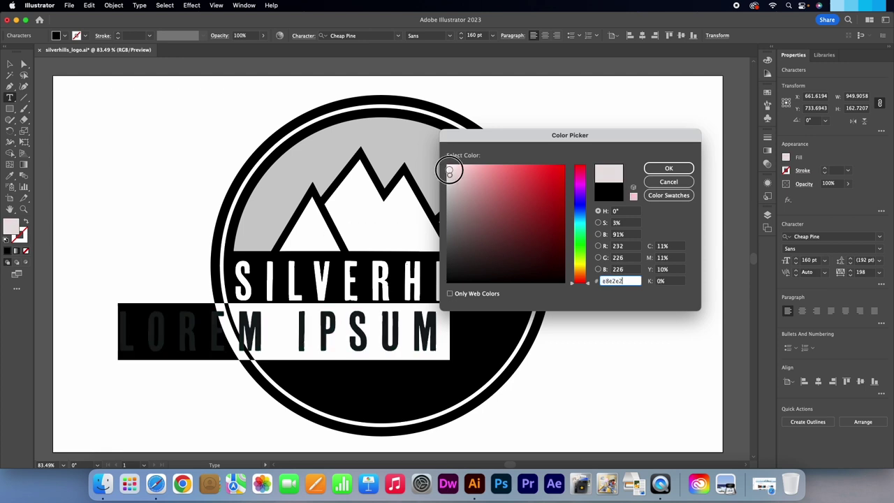
{"action": "left_click", "coordinate": [665, 171]}
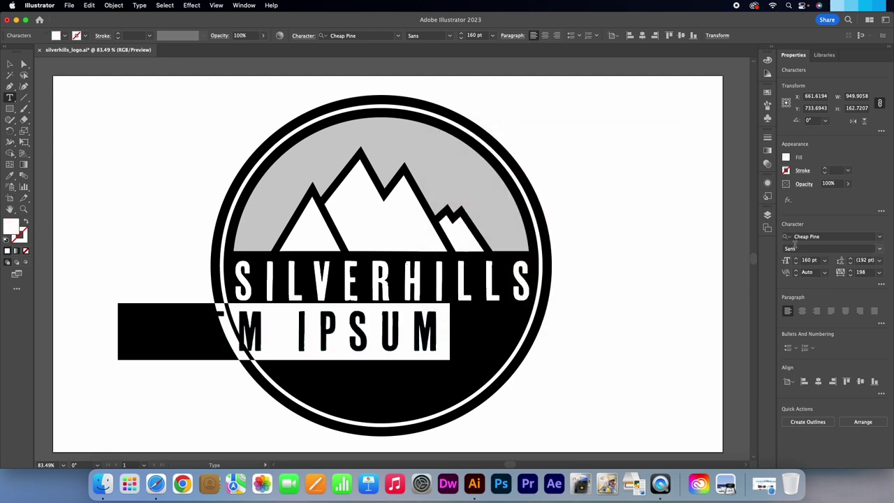
{"action": "left_click_drag", "start_coordinate": [810, 260], "coordinate": [801, 261]}
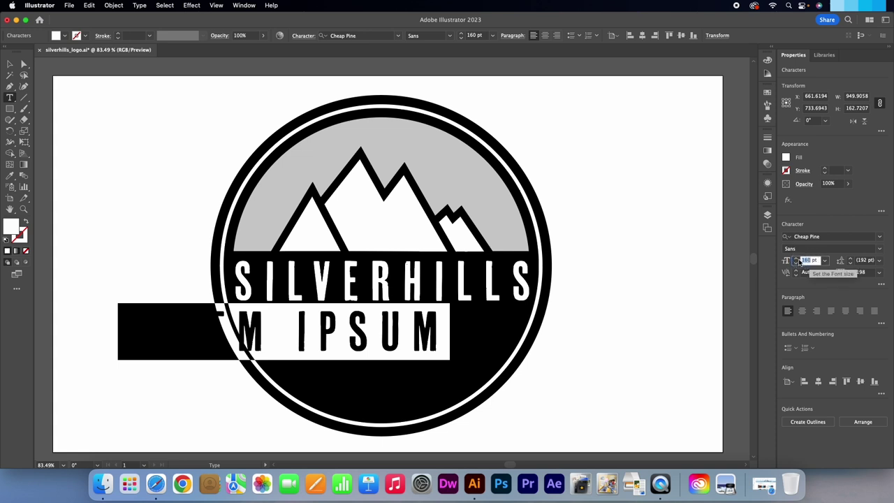
{"action": "type", "text": "74"}
{"action": "key", "text": "Return"}
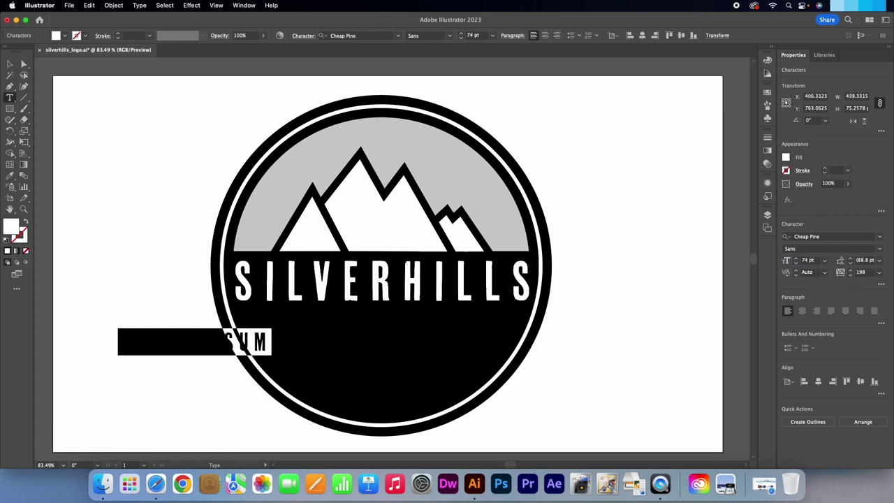
Centre the text under SILVERHILLS and replace its placeholder with 'SINCE 1983'.
{"action": "left_click", "coordinate": [10, 64]}
{"action": "left_click_drag", "start_coordinate": [245, 345], "coordinate": [419, 347]}
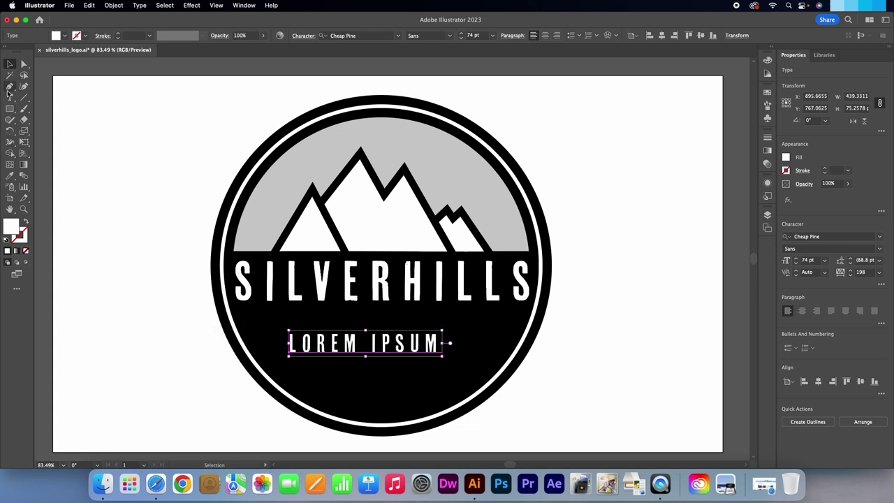
{"action": "left_click", "coordinate": [10, 86]}
{"action": "left_click", "coordinate": [10, 98]}
{"action": "left_click_drag", "start_coordinate": [440, 343], "coordinate": [286, 342]}
{"action": "type", "text": "SINCE"}
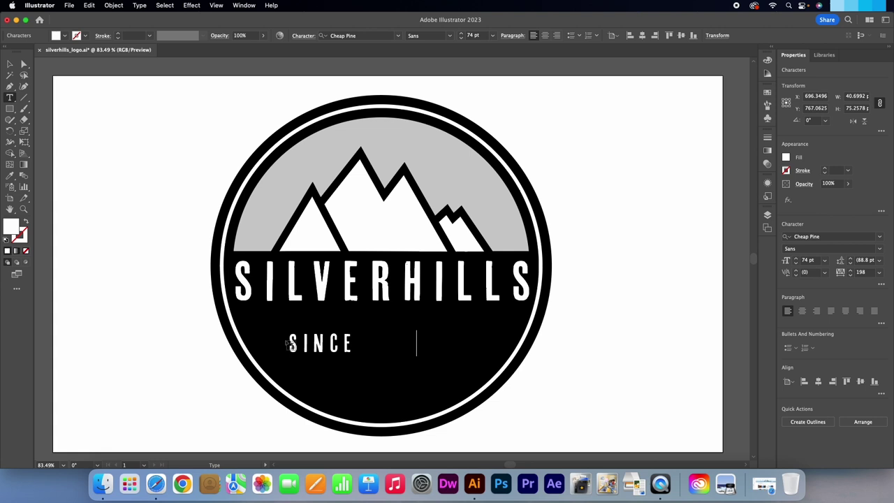
{"action": "type", "text": "      1983"}
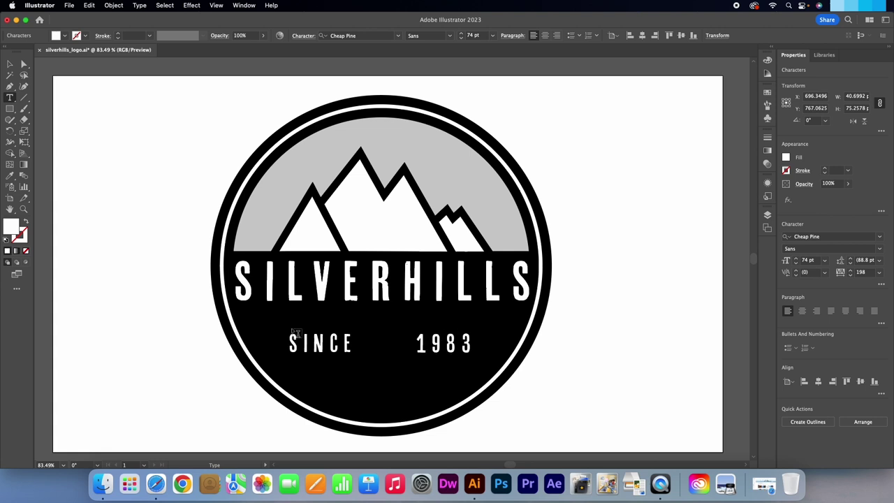
Shift the SINCE 1983 text slightly lower and right within the badge.
{"action": "left_click", "coordinate": [10, 64]}
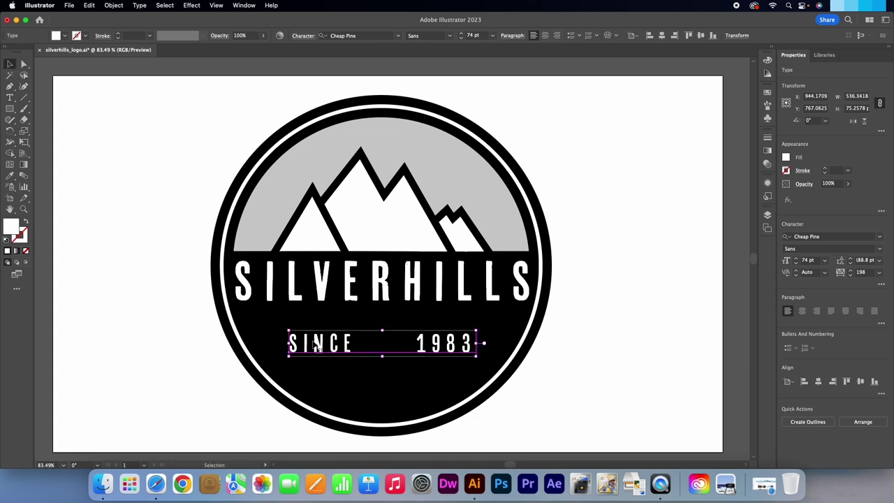
{"action": "left_click_drag", "start_coordinate": [318, 343], "coordinate": [315, 357]}
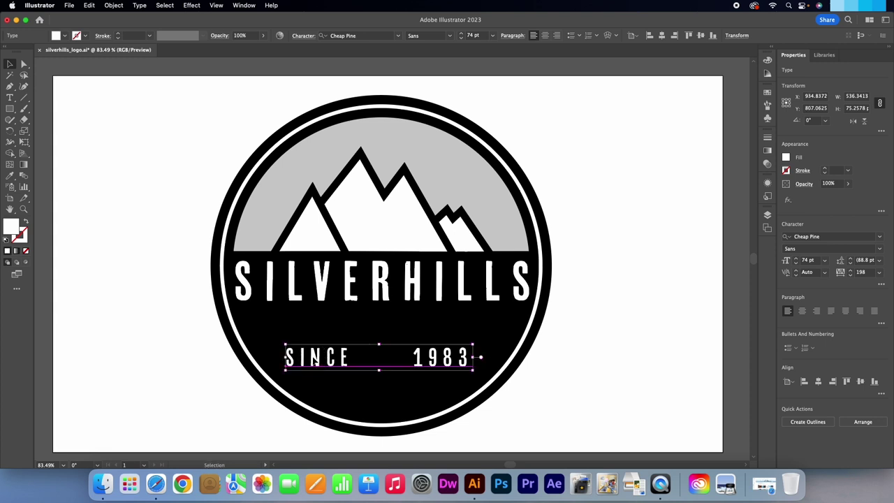
{"action": "key", "text": "super+z"}
{"action": "key", "text": "super+shift+z"}
{"action": "key", "text": "super+z"}
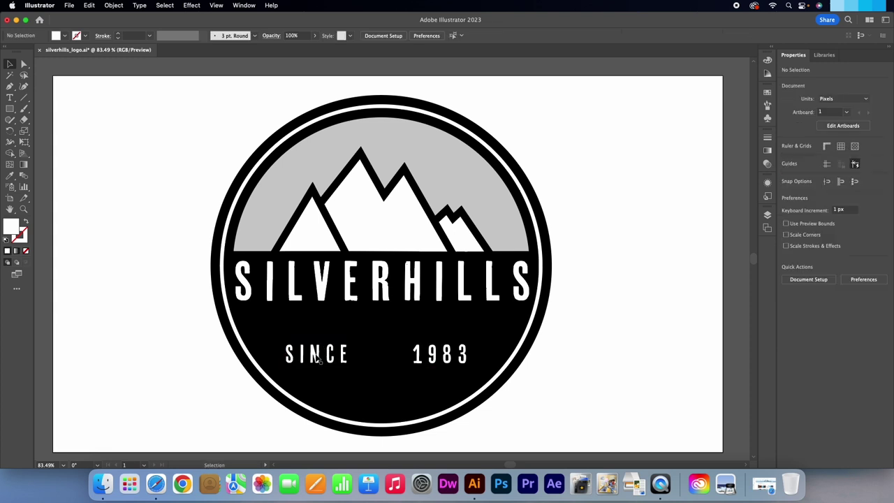
{"action": "left_click_drag", "start_coordinate": [316, 357], "coordinate": [318, 361]}
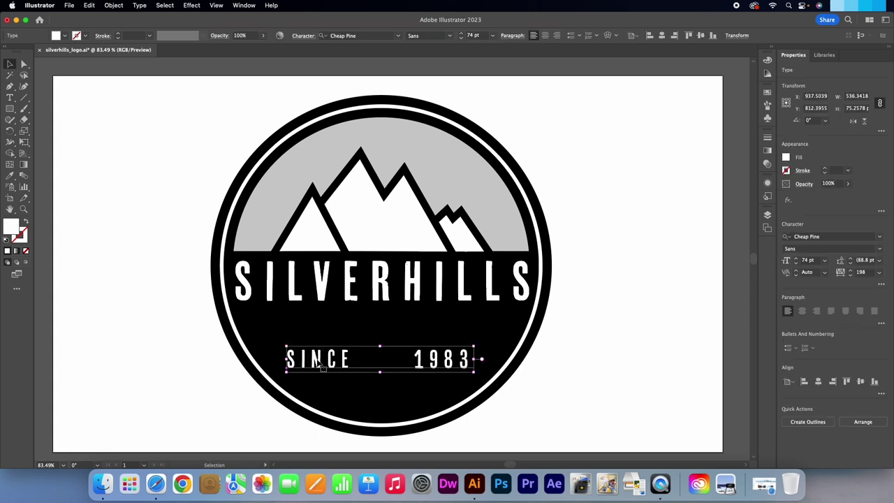
Add a new layer named 'Ski Poles' in the Layers panel.
{"action": "left_click", "coordinate": [569, 387]}
{"action": "left_click", "coordinate": [767, 214]}
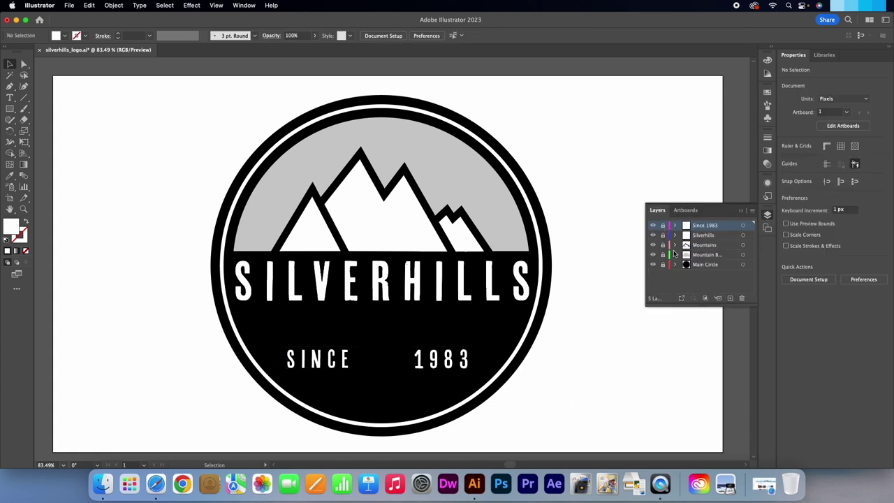
{"action": "left_click", "coordinate": [731, 298]}
{"action": "double_click", "coordinate": [699, 226]}
{"action": "type", "text": "Ski Poles"}
{"action": "key", "text": "Return"}
{"action": "left_click", "coordinate": [741, 212]}
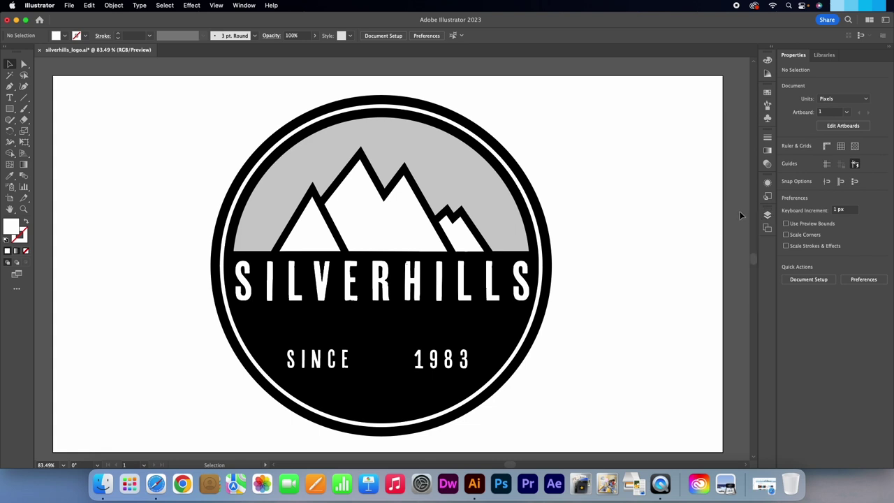
Open ski_pole.jpg as a new document and fit it to the window.
{"action": "left_click", "coordinate": [71, 5]}
{"action": "left_click", "coordinate": [90, 39]}
{"action": "left_click", "coordinate": [360, 140]}
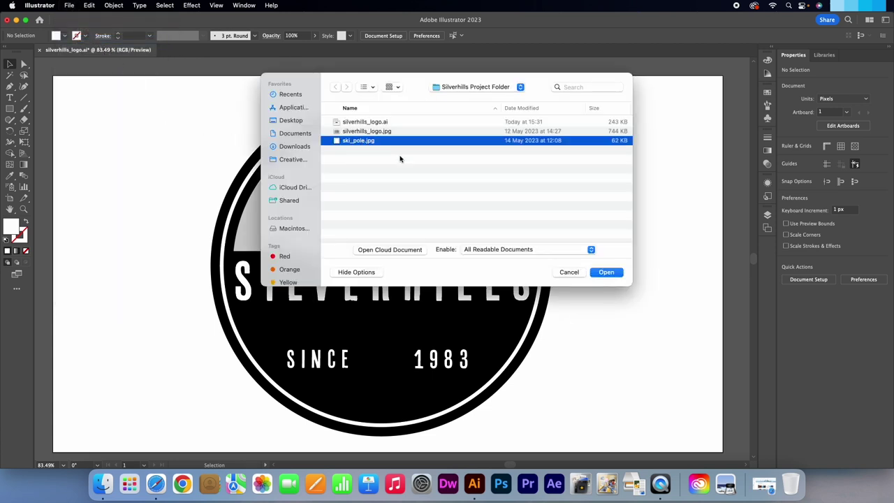
{"action": "left_click", "coordinate": [606, 273]}
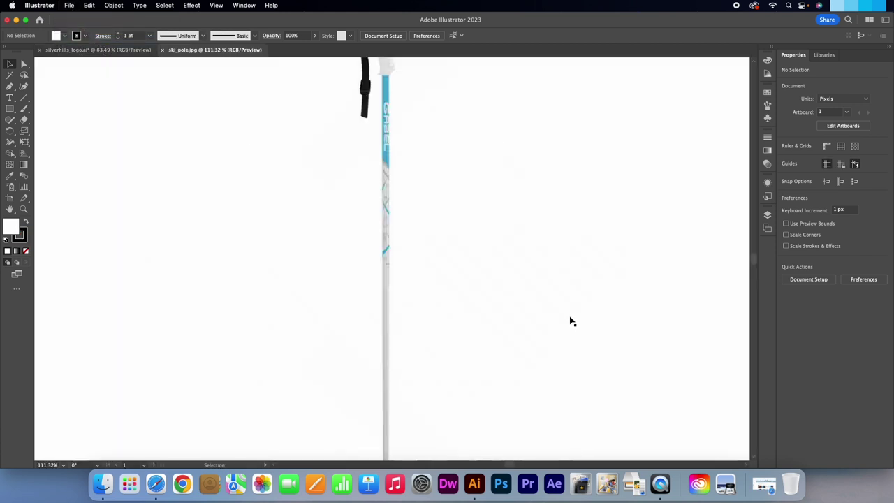
{"action": "key", "text": "super+0"}
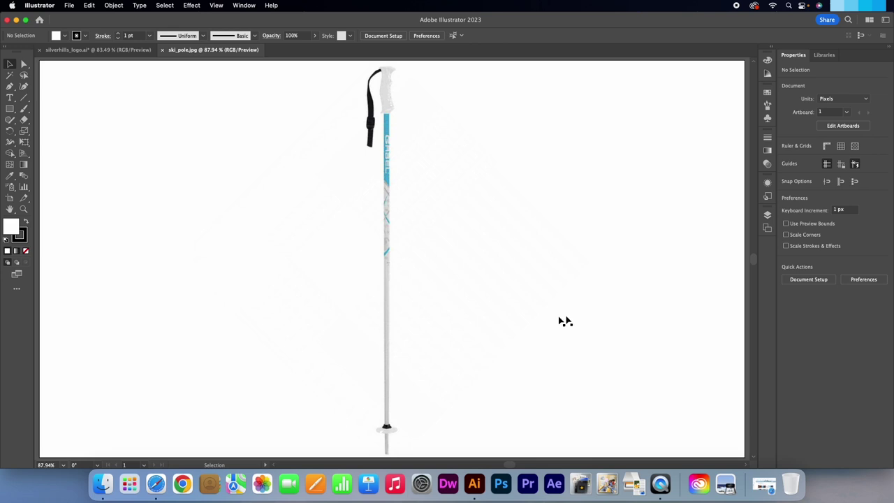
Image Trace the pole with the Silhouettes preset at threshold 240, then expand it.
{"action": "left_click", "coordinate": [395, 292]}
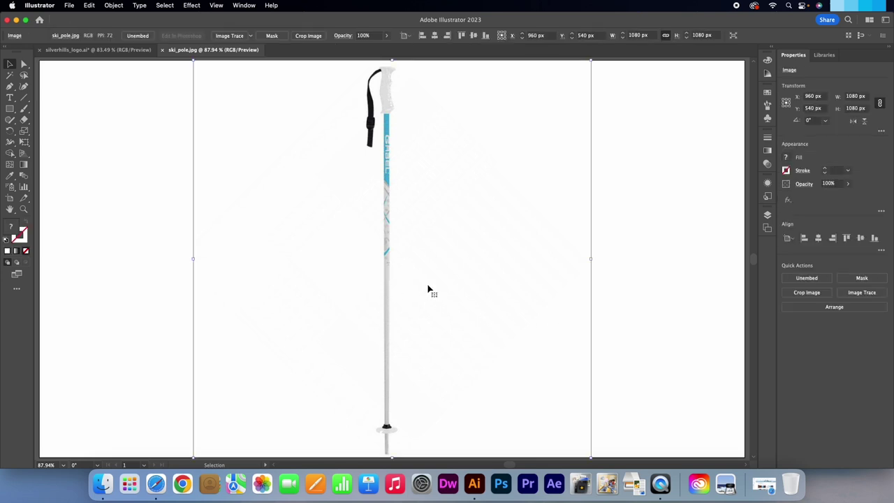
{"action": "left_click", "coordinate": [862, 293]}
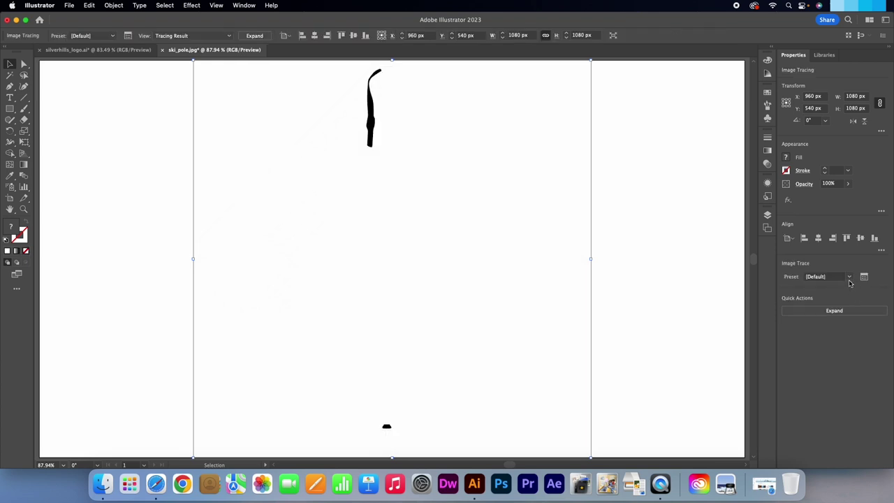
{"action": "left_click", "coordinate": [849, 277]}
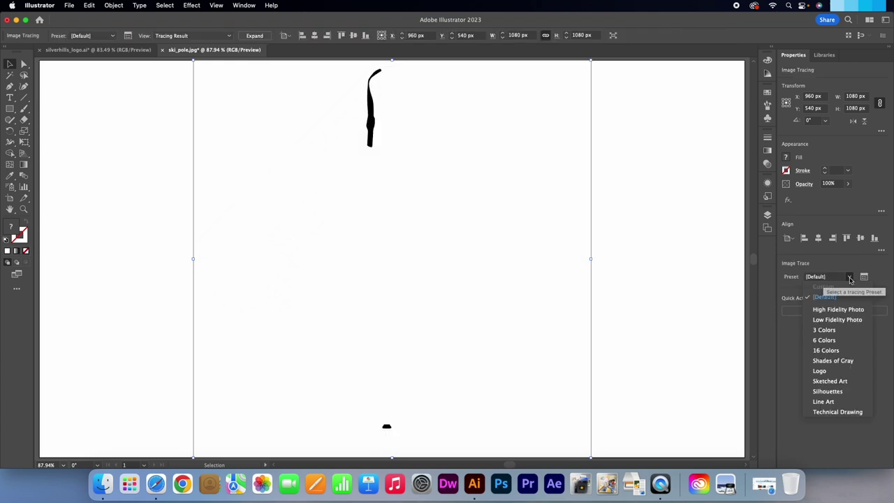
{"action": "left_click", "coordinate": [832, 391]}
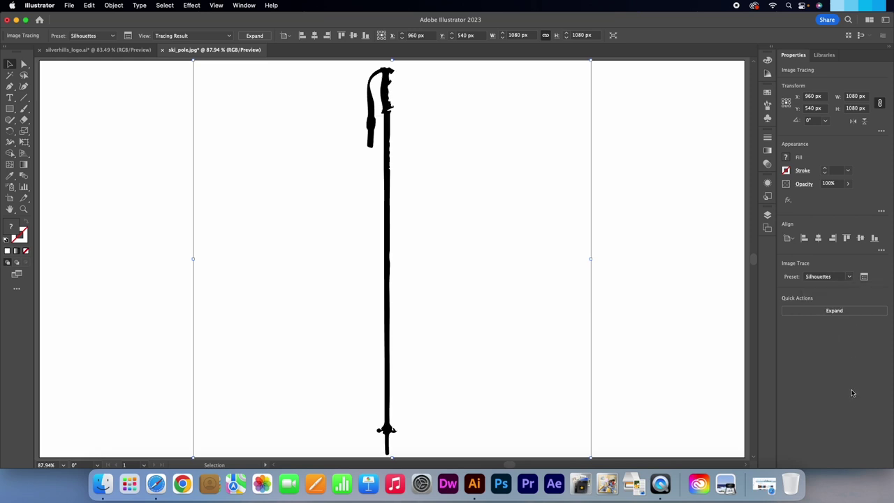
{"action": "left_click", "coordinate": [864, 277]}
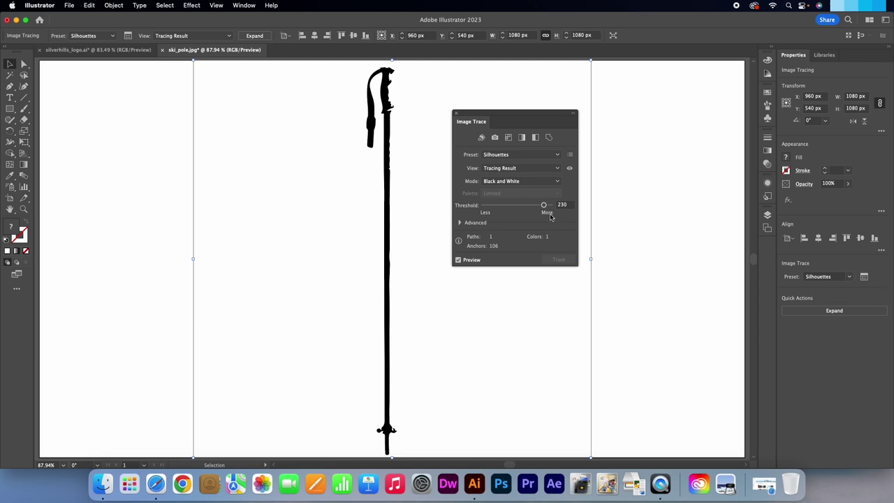
{"action": "left_click_drag", "start_coordinate": [544, 205], "coordinate": [547, 209]}
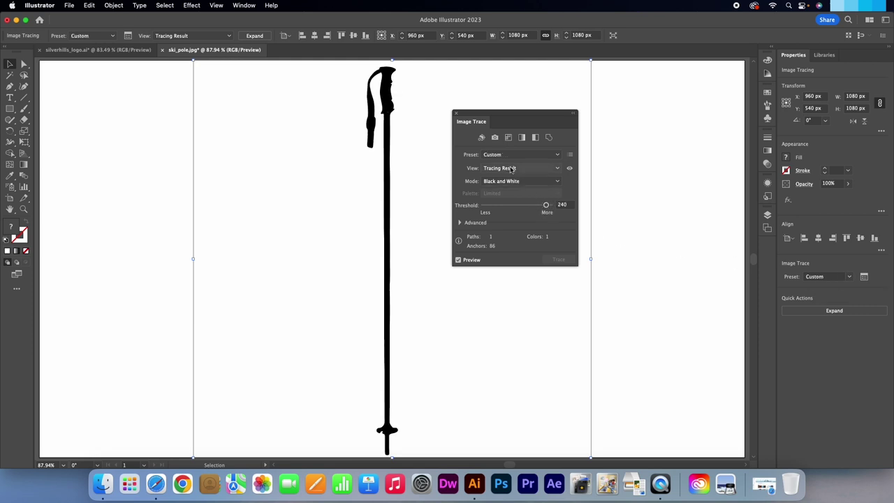
{"action": "left_click", "coordinate": [455, 114]}
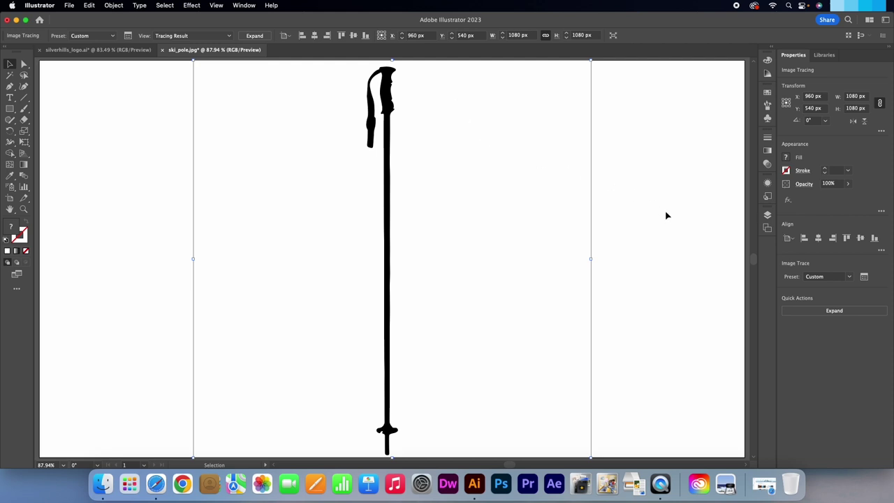
{"action": "left_click", "coordinate": [799, 310]}
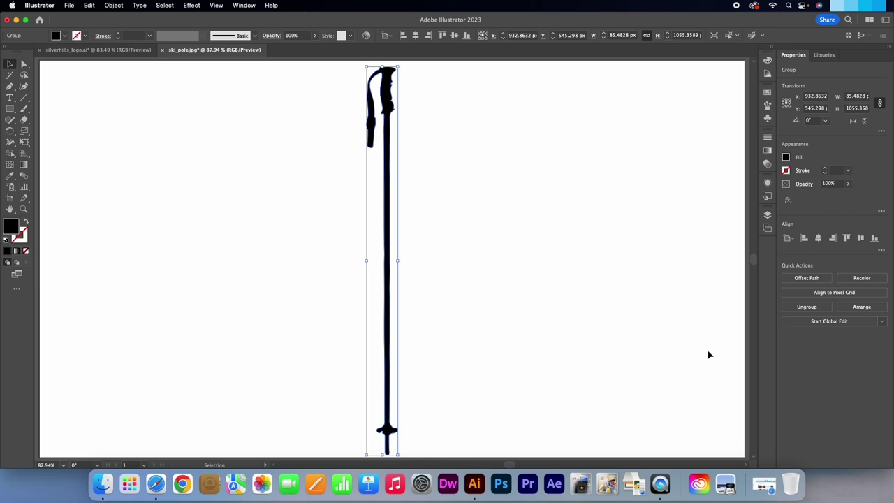
Reflect the traced ski pole across the vertical axis with Object > Transform > Reflect.
{"action": "left_click", "coordinate": [114, 6]}
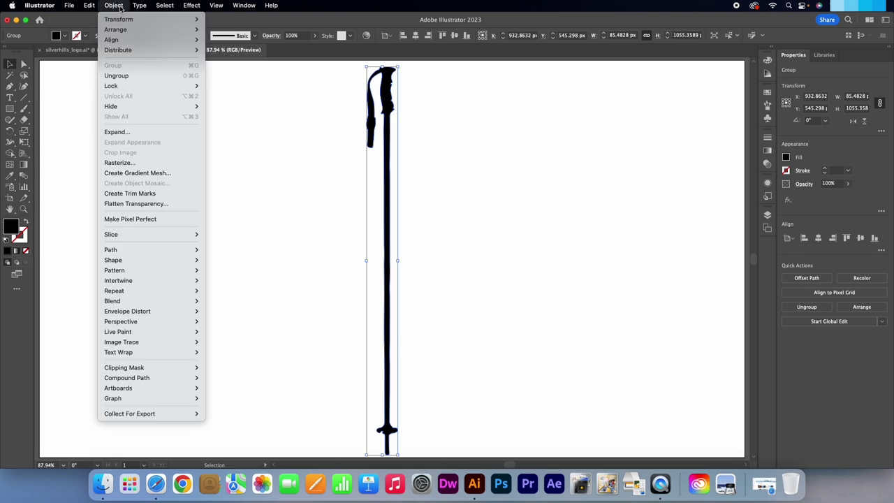
{"action": "mouse_move", "coordinate": [154, 20]}
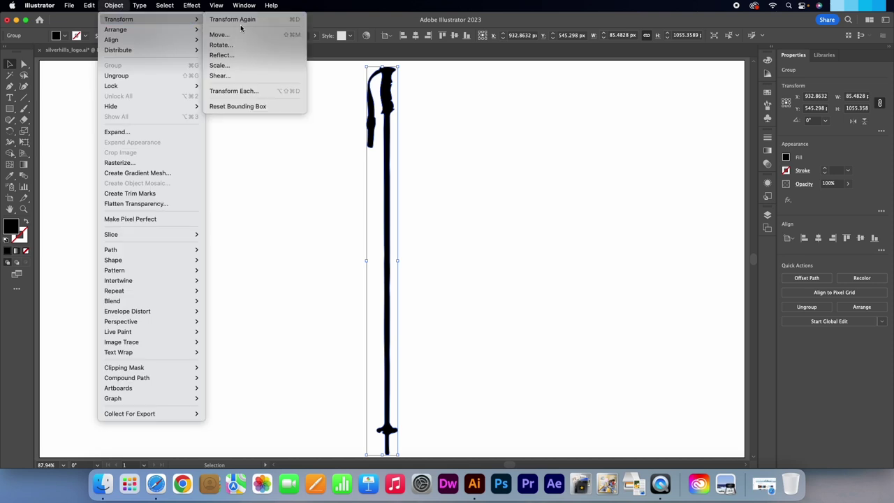
{"action": "left_click", "coordinate": [263, 56]}
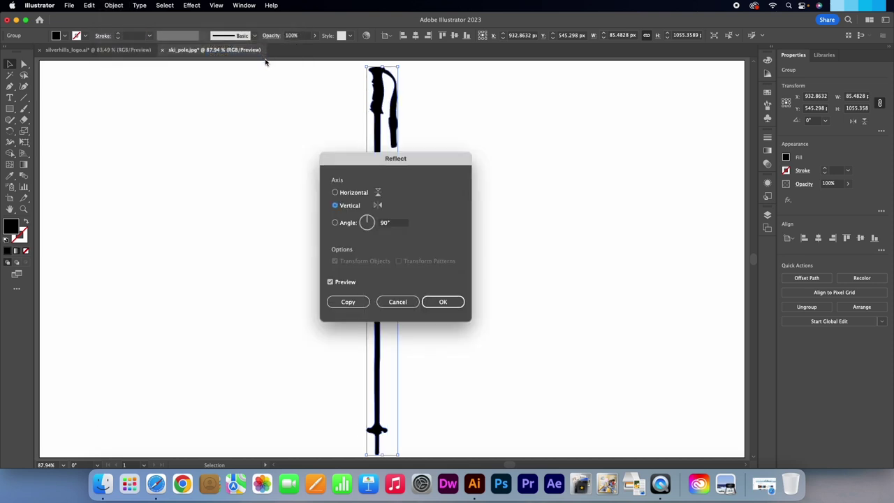
{"action": "left_click", "coordinate": [435, 302]}
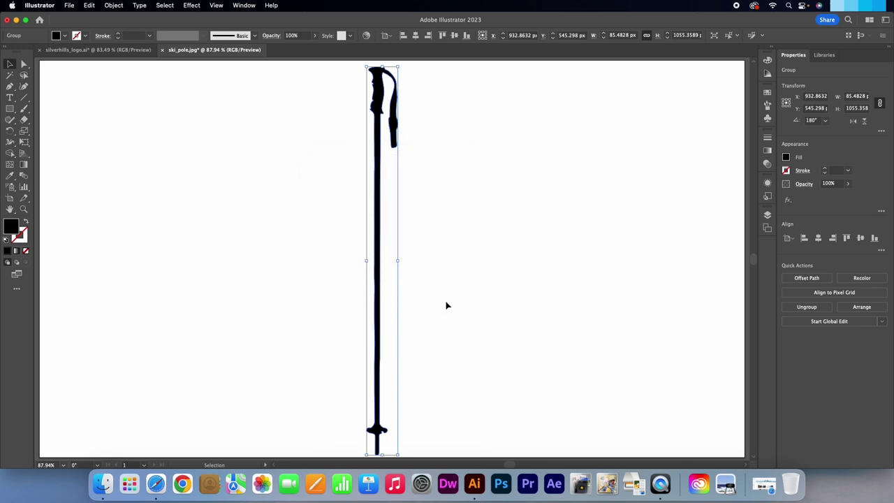
Zoom in closely on the ski pole's lower basket.
{"action": "left_click", "coordinate": [450, 306]}
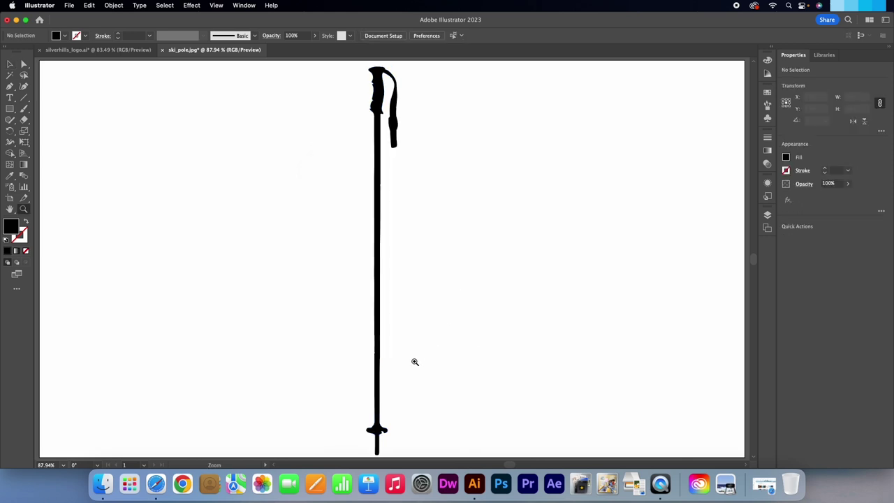
{"action": "key", "text": "z"}
{"action": "left_click", "coordinate": [389, 429]}
{"action": "left_click", "coordinate": [394, 252]}
{"action": "left_click", "coordinate": [395, 270]}
{"action": "left_click", "coordinate": [393, 282]}
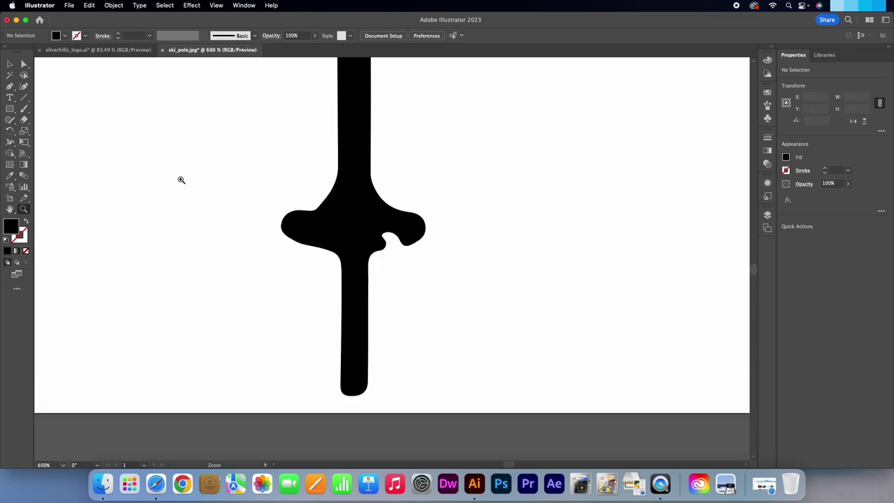
Draw a closed Pen patch shape covering the hole in the basket.
{"action": "left_click", "coordinate": [10, 86]}
{"action": "left_click", "coordinate": [377, 250]}
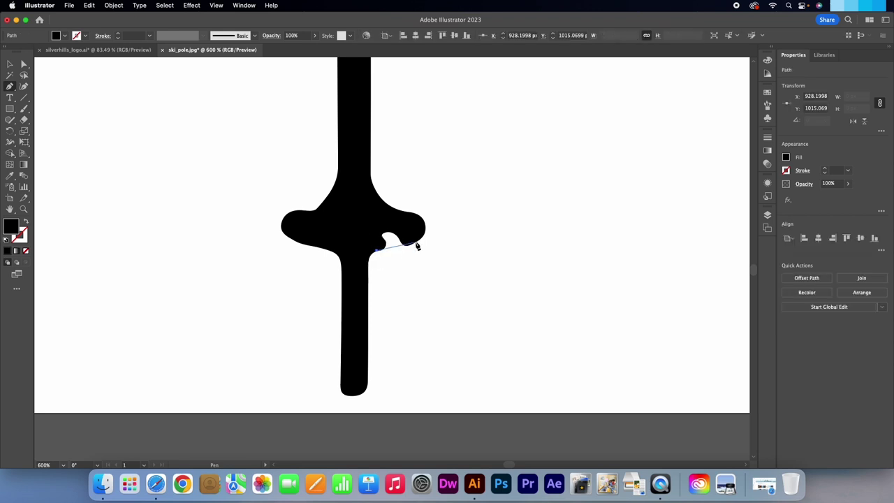
{"action": "left_click", "coordinate": [419, 241]}
{"action": "left_click_drag", "start_coordinate": [419, 241], "coordinate": [423, 234]}
{"action": "left_click", "coordinate": [397, 226]}
{"action": "left_click", "coordinate": [377, 221]}
{"action": "left_click", "coordinate": [368, 226]}
{"action": "left_click", "coordinate": [369, 236]}
{"action": "left_click", "coordinate": [378, 252]}
{"action": "key", "text": "z"}
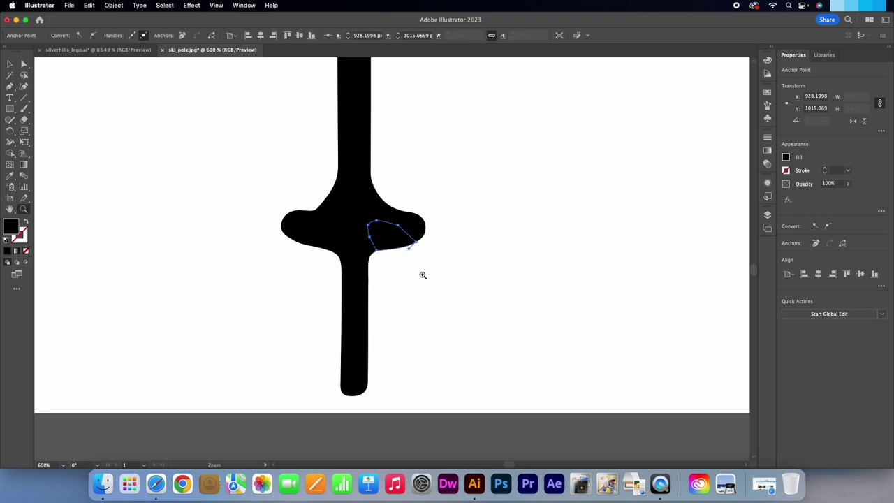
Select the patch together with the pole and unite them in Pathfinder.
{"action": "key", "text": "v"}
{"action": "left_click", "coordinate": [412, 272]}
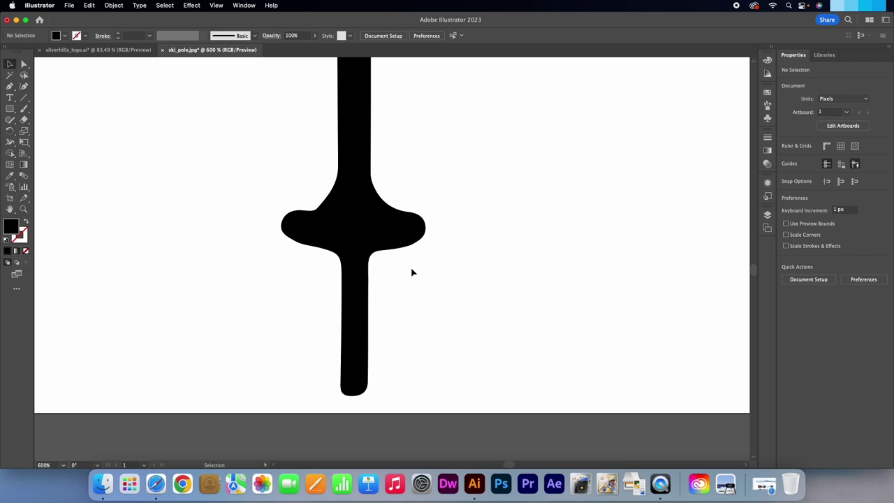
{"action": "left_click_drag", "start_coordinate": [412, 272], "coordinate": [371, 227]}
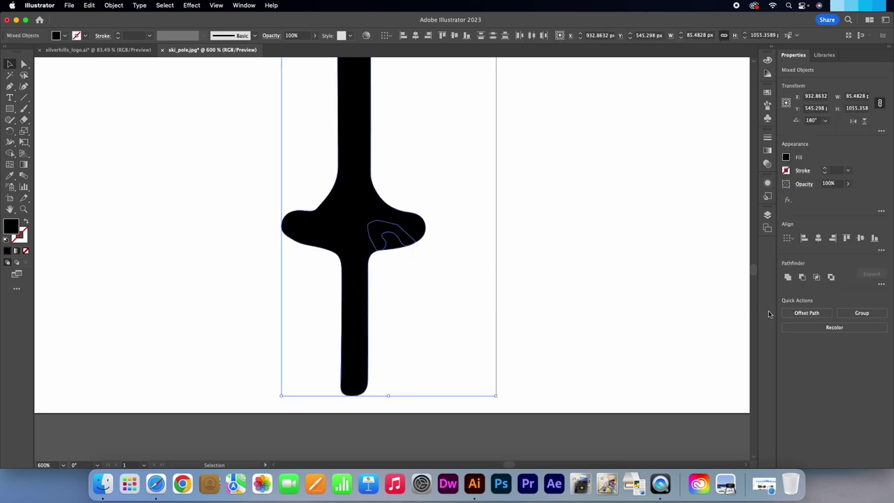
{"action": "left_click", "coordinate": [789, 280]}
{"action": "left_click", "coordinate": [585, 295]}
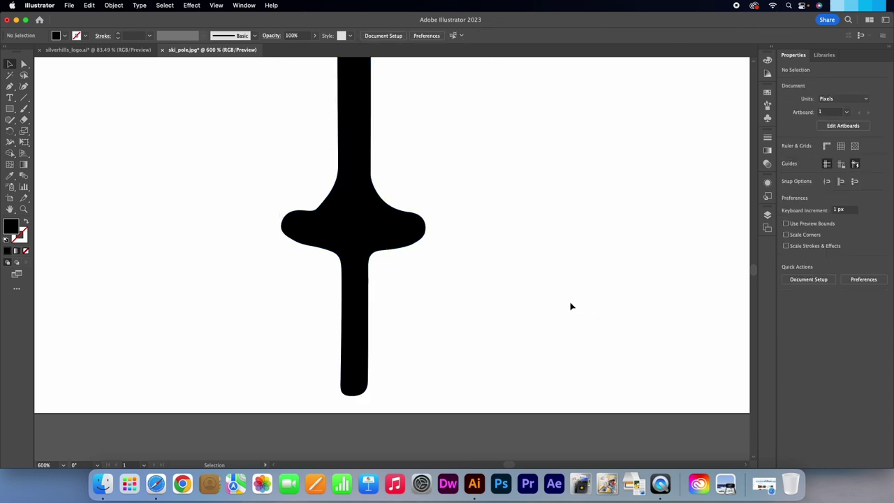
Fit the pole in view and rotate it clockwise.
{"action": "key", "text": "super+0"}
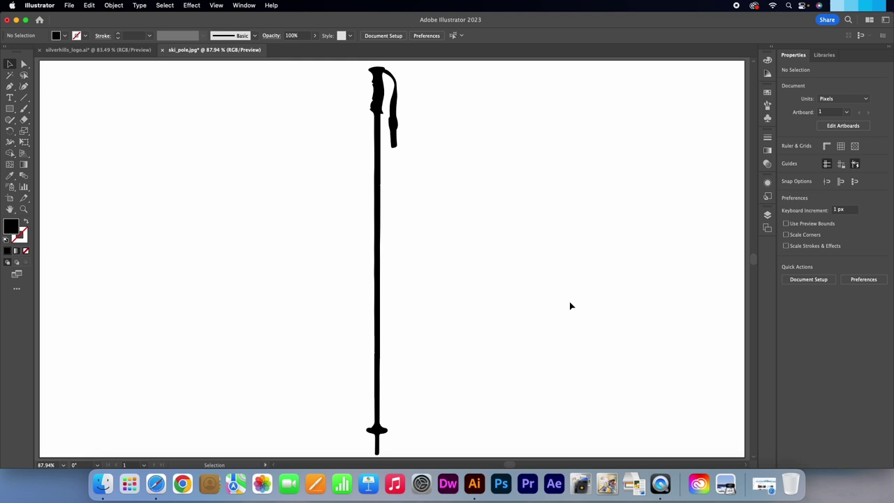
{"action": "left_click", "coordinate": [378, 203]}
{"action": "left_click_drag", "start_coordinate": [401, 64], "coordinate": [470, 95]}
{"action": "left_click", "coordinate": [489, 179]}
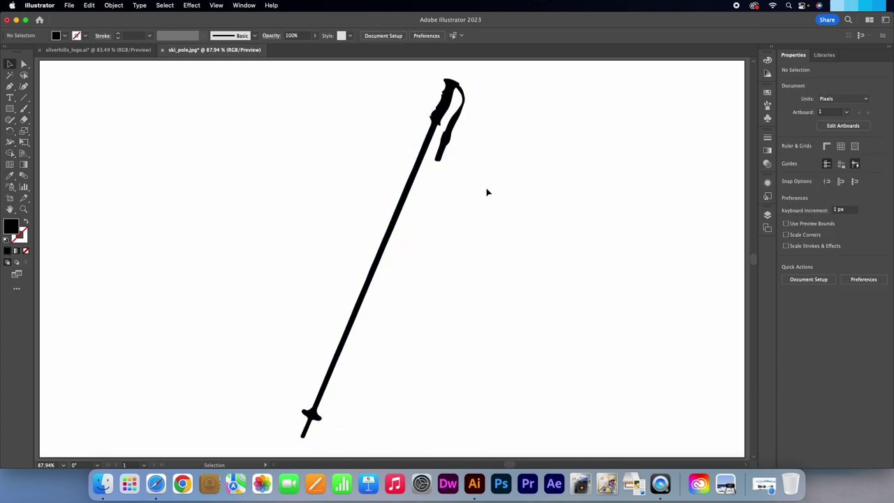
Duplicate the pole and reflect the copy vertically so the two cross.
{"action": "left_click", "coordinate": [409, 199]}
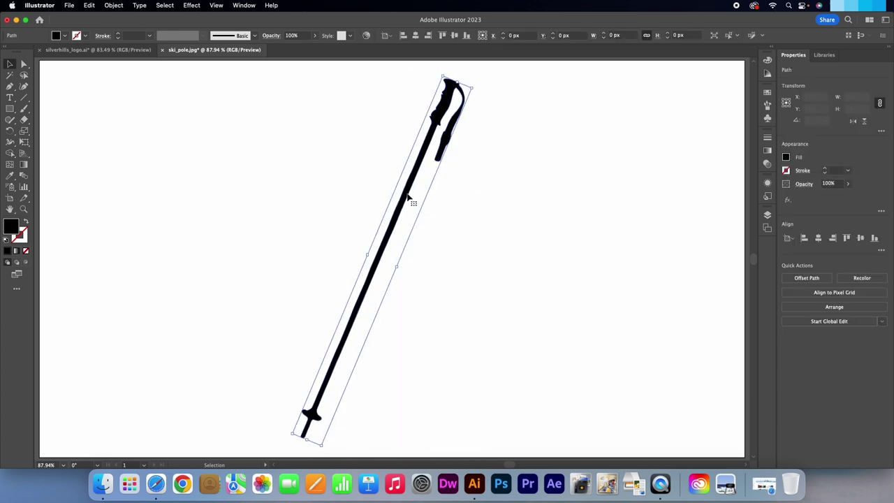
{"action": "key", "text": "a"}
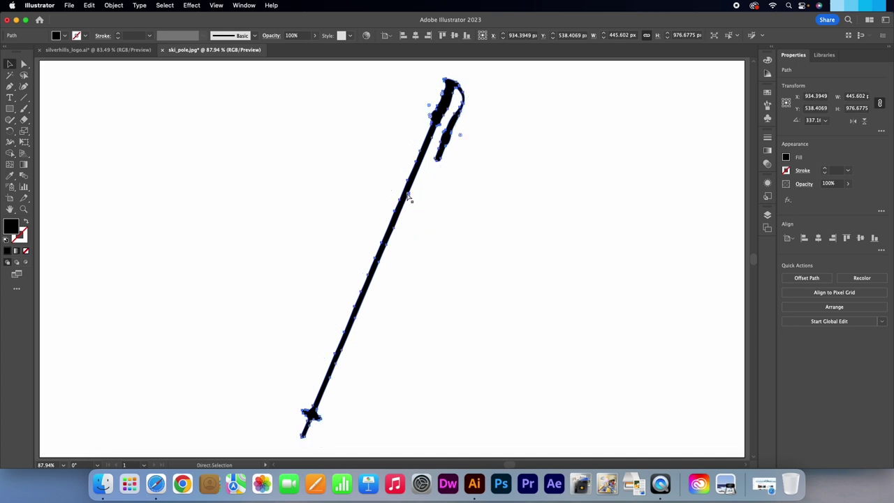
{"action": "key", "text": "super+c"}
{"action": "key", "text": "super+v"}
{"action": "key", "text": "v"}
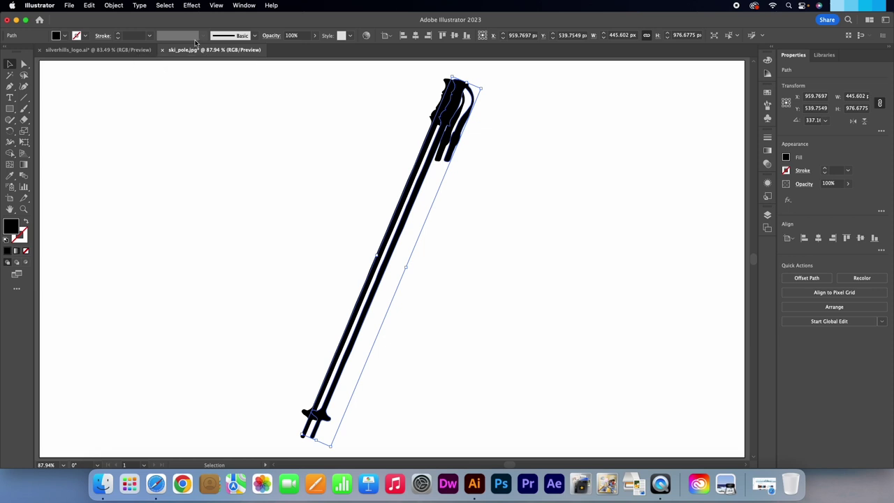
{"action": "left_click", "coordinate": [114, 5]}
{"action": "mouse_move", "coordinate": [150, 19]}
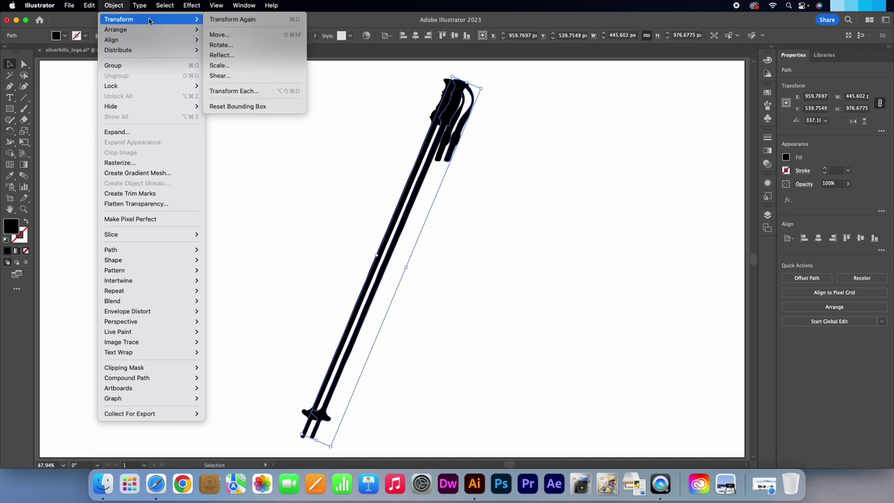
{"action": "left_click", "coordinate": [249, 54]}
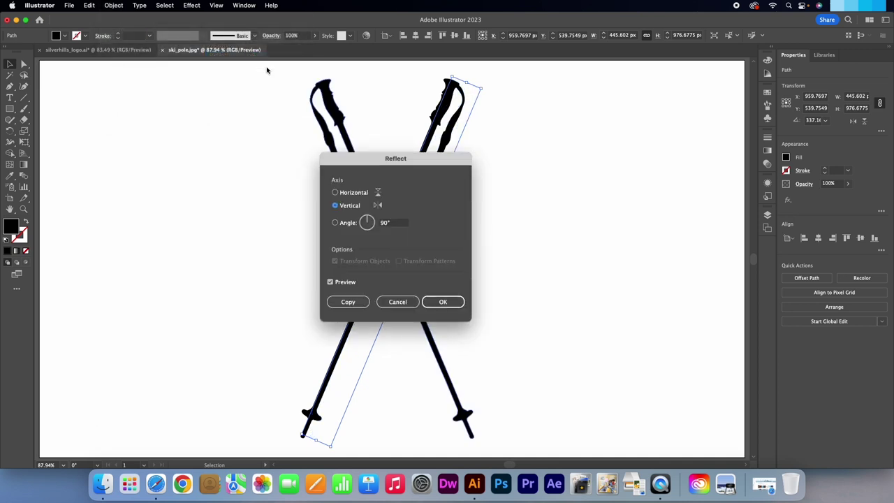
{"action": "left_click", "coordinate": [443, 301]}
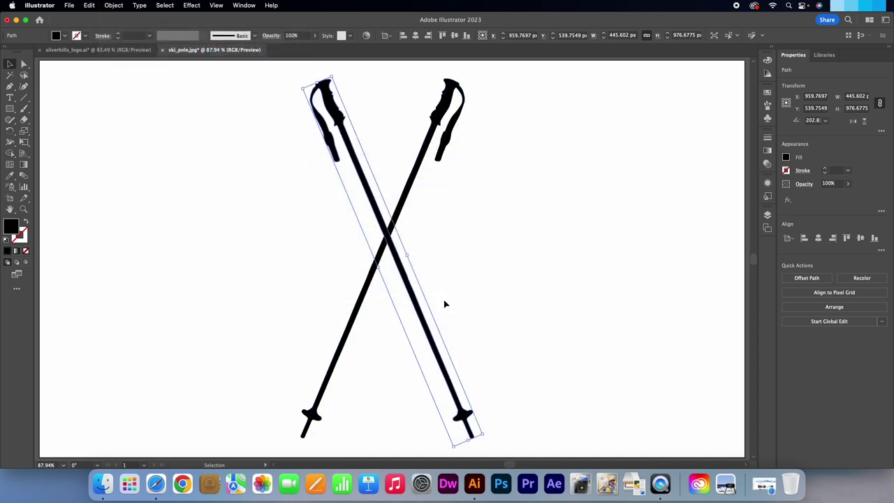
Select both crossed poles and unite them in Pathfinder.
{"action": "left_click", "coordinate": [480, 283]}
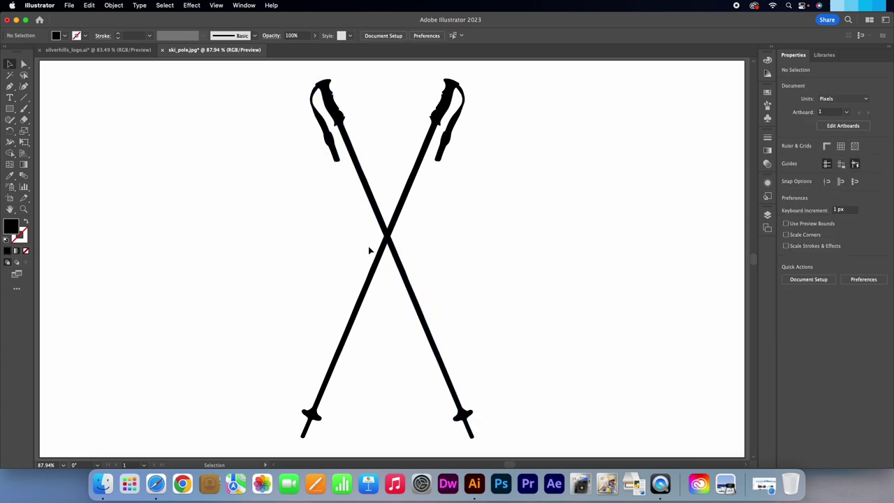
{"action": "left_click_drag", "start_coordinate": [239, 166], "coordinate": [537, 310]}
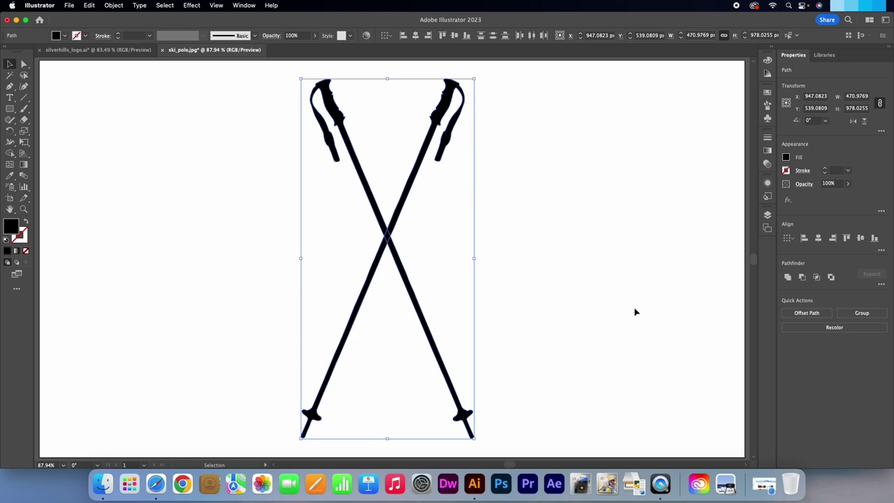
{"action": "left_click", "coordinate": [789, 278]}
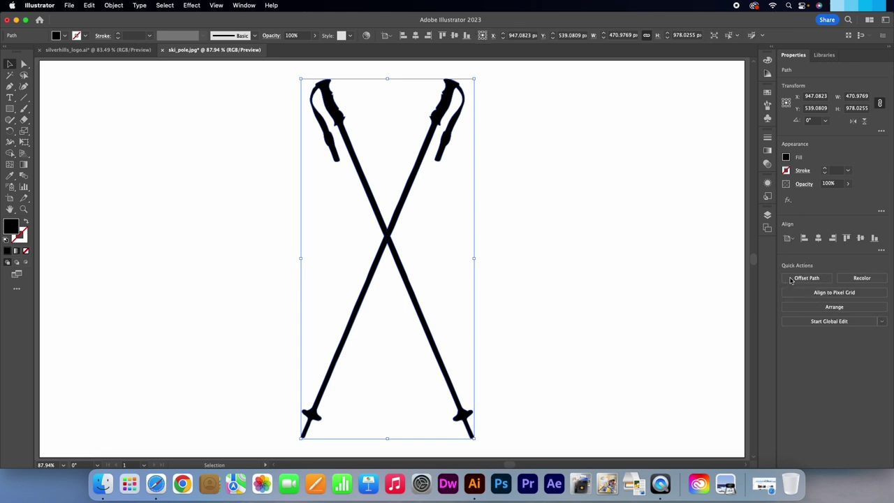
Bring the crossed poles into silverhills_logo.ai and shrink them to about half size.
{"action": "left_click", "coordinate": [517, 265]}
{"action": "scroll", "coordinate": [510, 260], "scroll_direction": "up", "scroll_amount": 1}
{"action": "left_click", "coordinate": [379, 236]}
{"action": "left_click_drag", "start_coordinate": [379, 236], "coordinate": [143, 300]}
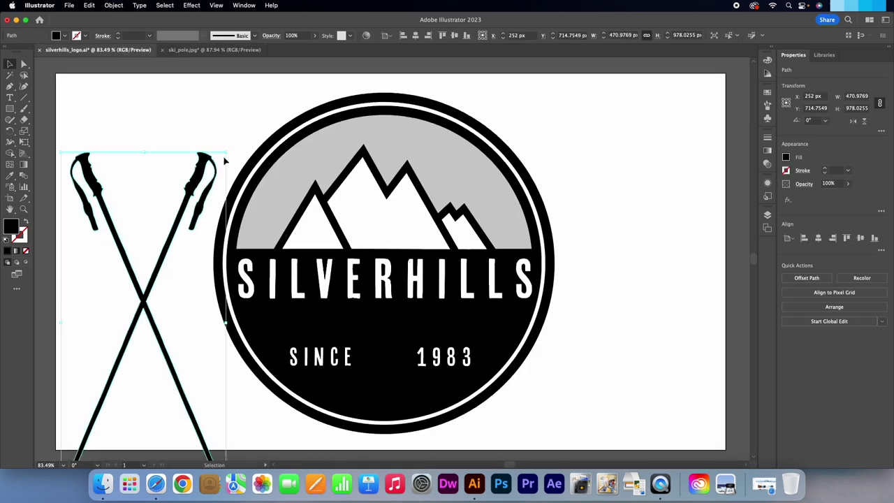
{"action": "left_click_drag", "start_coordinate": [225, 151], "coordinate": [140, 291]}
Fill the poles #ffffff and fit them, scaled smaller, between SINCE and 1983.
{"action": "double_click", "coordinate": [10, 226]}
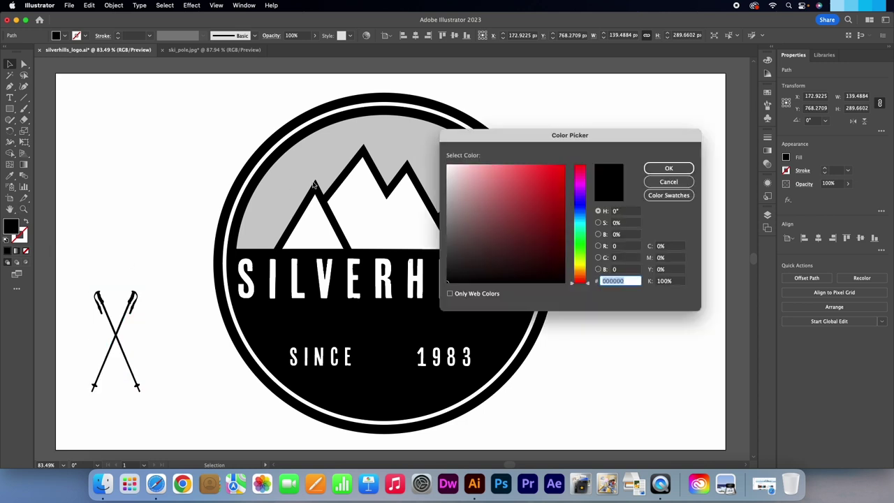
{"action": "type", "text": "ffffff"}
{"action": "left_click", "coordinate": [668, 168]}
{"action": "left_click_drag", "start_coordinate": [114, 345], "coordinate": [383, 359]}
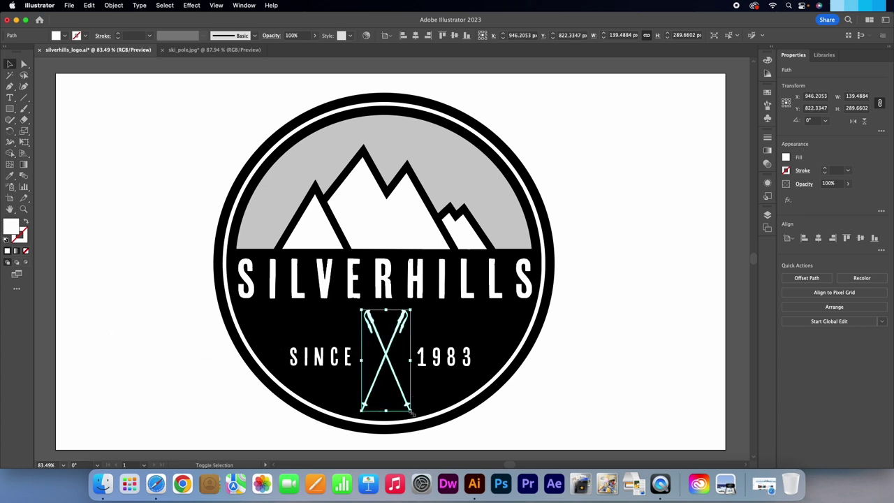
{"action": "left_click_drag", "start_coordinate": [401, 396], "coordinate": [394, 385]}
{"action": "left_click_drag", "start_coordinate": [382, 349], "coordinate": [385, 358]}
{"action": "left_click", "coordinate": [557, 385]}
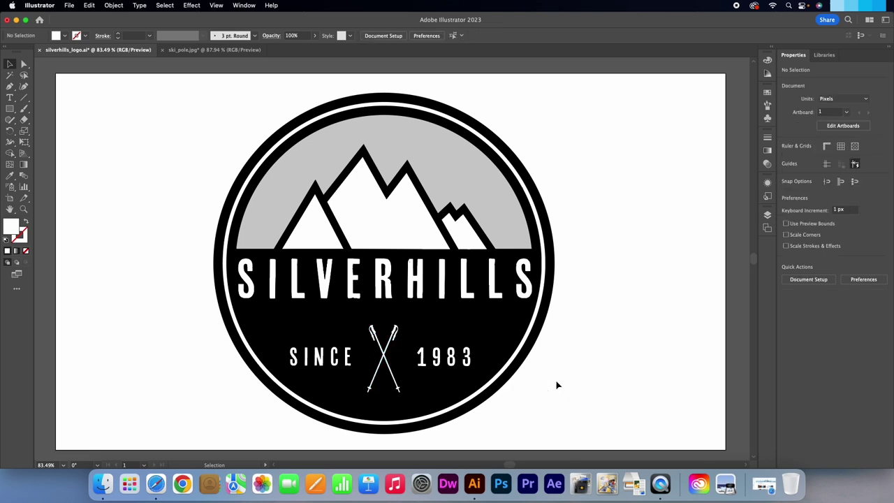
Unlock the text, mountain and circle layers, then shrink SILVERHILLS to 156 pt, recentred.
{"action": "left_click", "coordinate": [768, 216]}
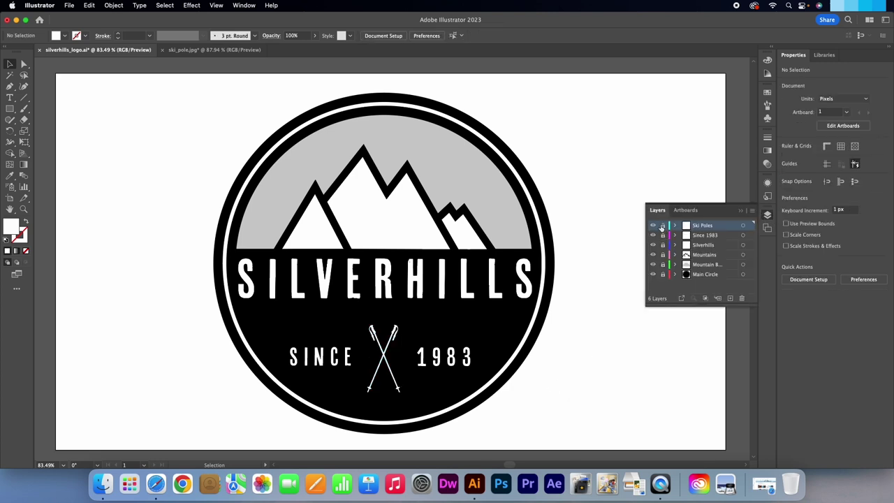
{"action": "left_click_drag", "start_coordinate": [663, 237], "coordinate": [663, 274]}
{"action": "left_click", "coordinate": [742, 210]}
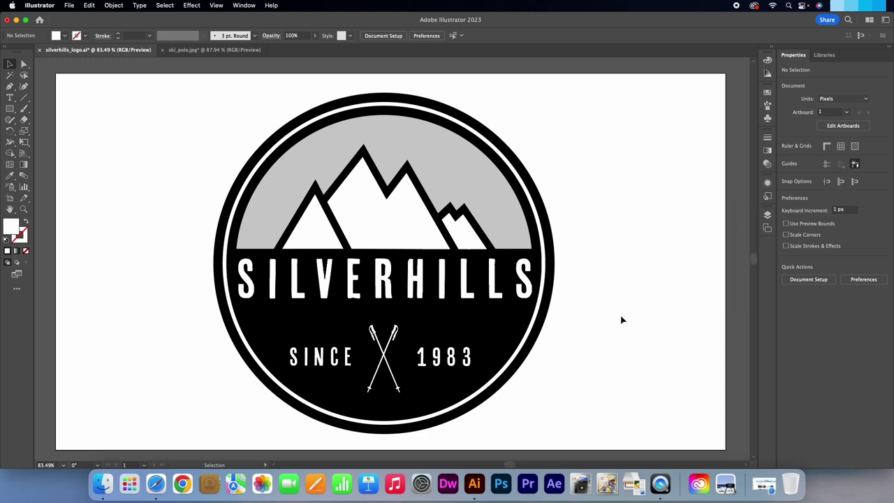
{"action": "left_click", "coordinate": [447, 283]}
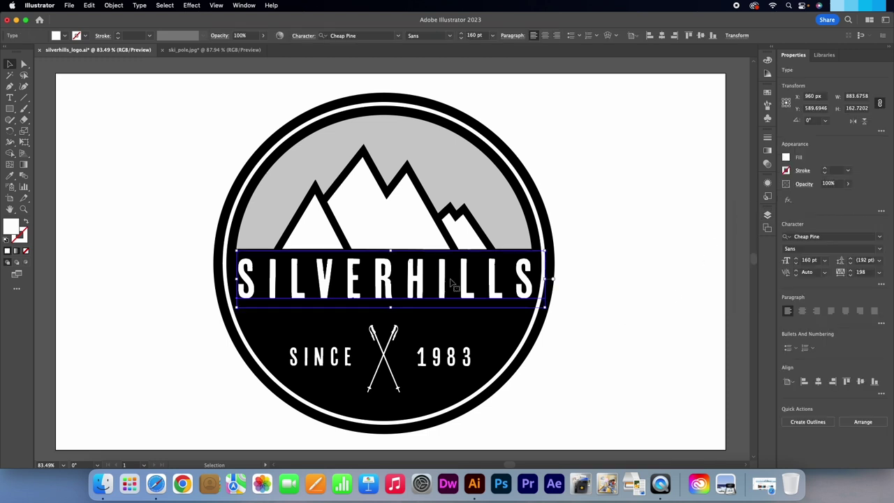
{"action": "left_click", "coordinate": [795, 263]}
{"action": "left_click", "coordinate": [796, 264]}
{"action": "left_click", "coordinate": [796, 263]}
{"action": "left_click", "coordinate": [796, 264]}
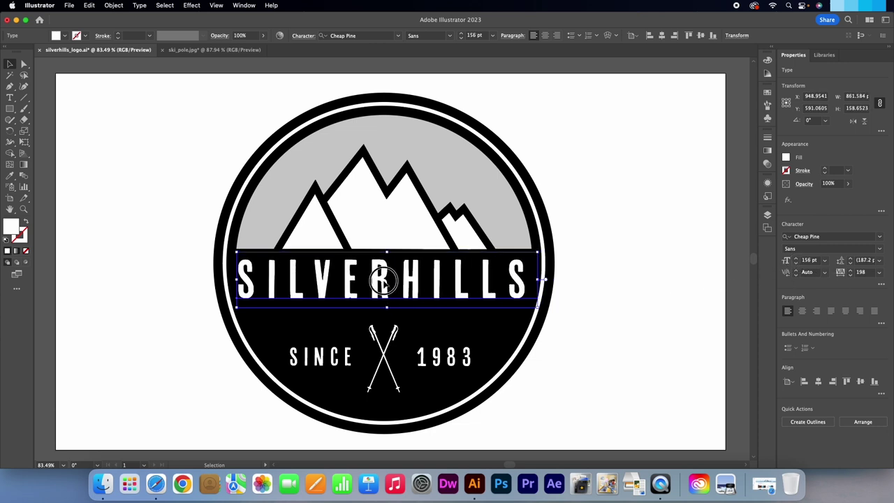
{"action": "left_click_drag", "start_coordinate": [386, 281], "coordinate": [386, 280]}
Nudge the SINCE 1983 line and crossed ski poles slightly upward to realign them.
{"action": "left_click", "coordinate": [567, 385]}
{"action": "left_click_drag", "start_coordinate": [454, 370], "coordinate": [449, 355]}
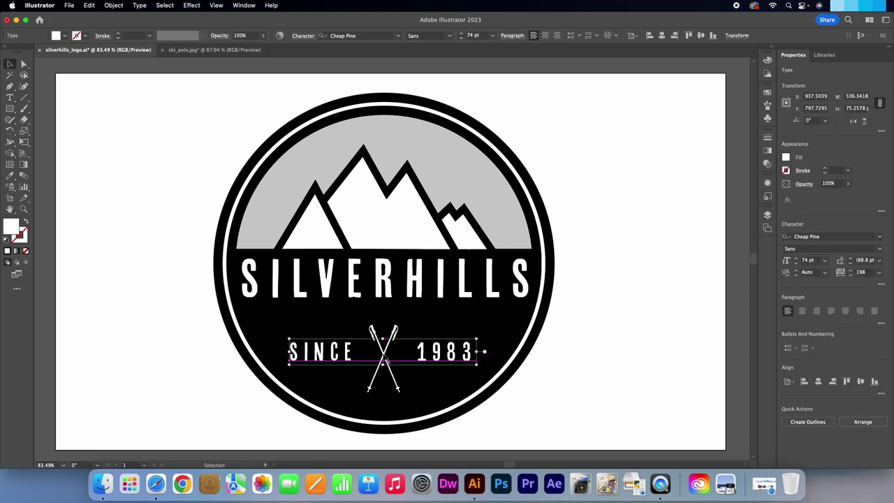
{"action": "left_click_drag", "start_coordinate": [383, 363], "coordinate": [388, 356]}
{"action": "left_click", "coordinate": [614, 362]}
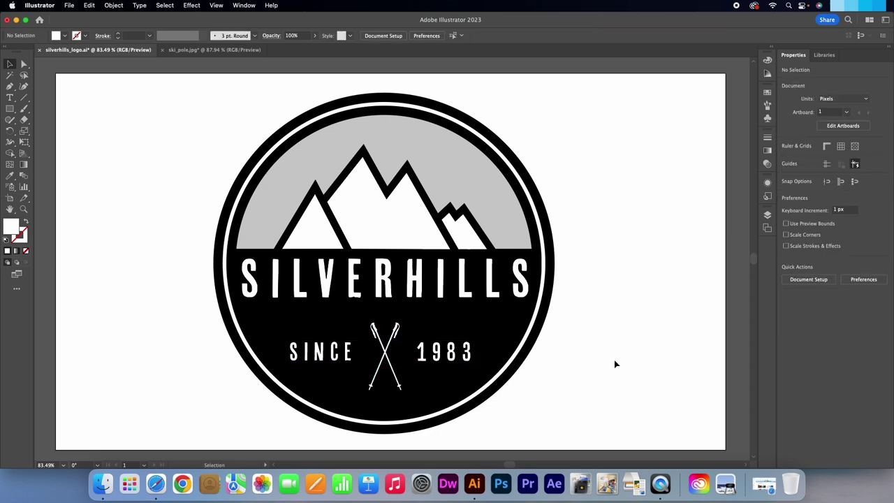
Save the logo and select the Mountain Background sky path from the six-layer list.
{"action": "key", "text": "super+s"}
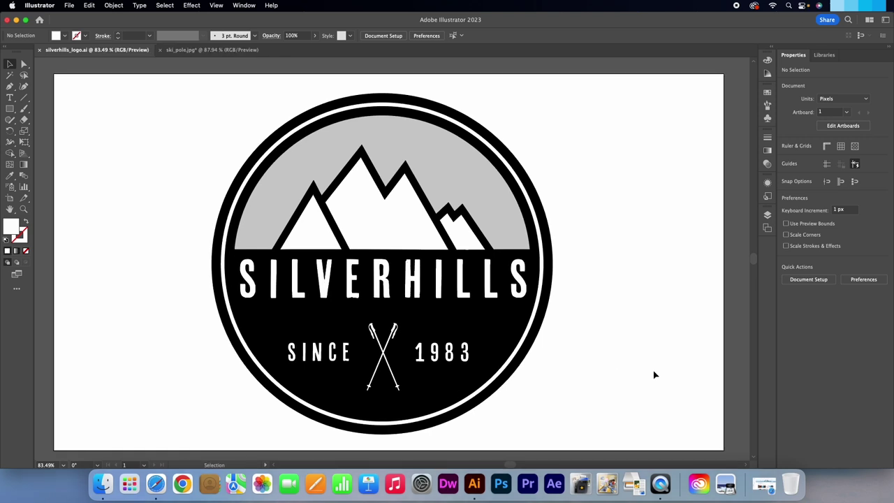
{"action": "left_click", "coordinate": [766, 215]}
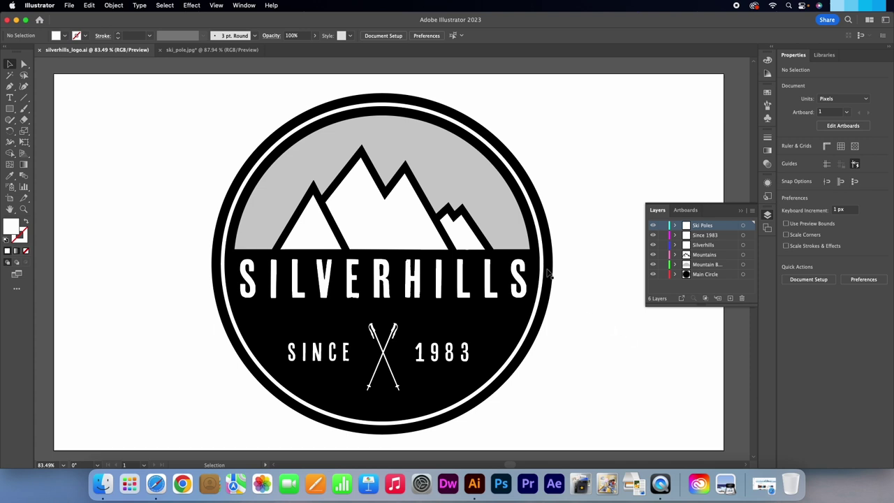
{"action": "left_click", "coordinate": [457, 180]}
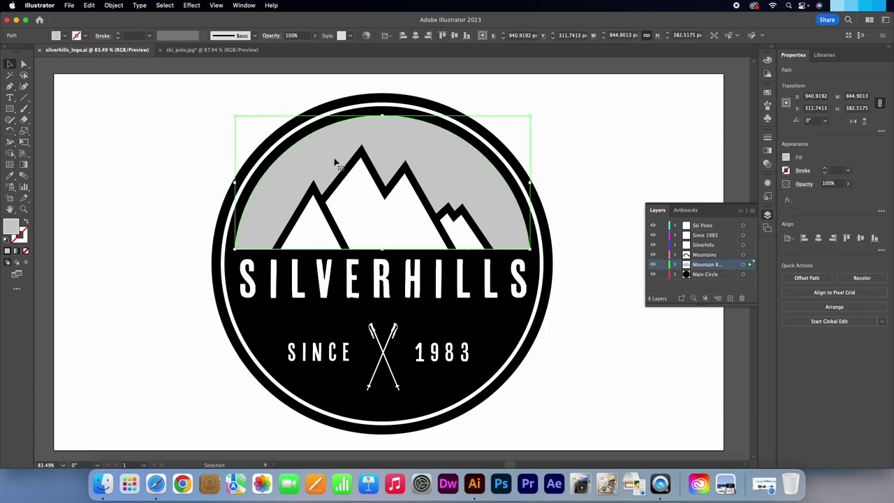
Try blue, green, orange, red, pink and Jive pattern sky fills, then settle on light grey and deselect.
{"action": "left_click", "coordinate": [64, 34]}
{"action": "left_click", "coordinate": [13, 86]}
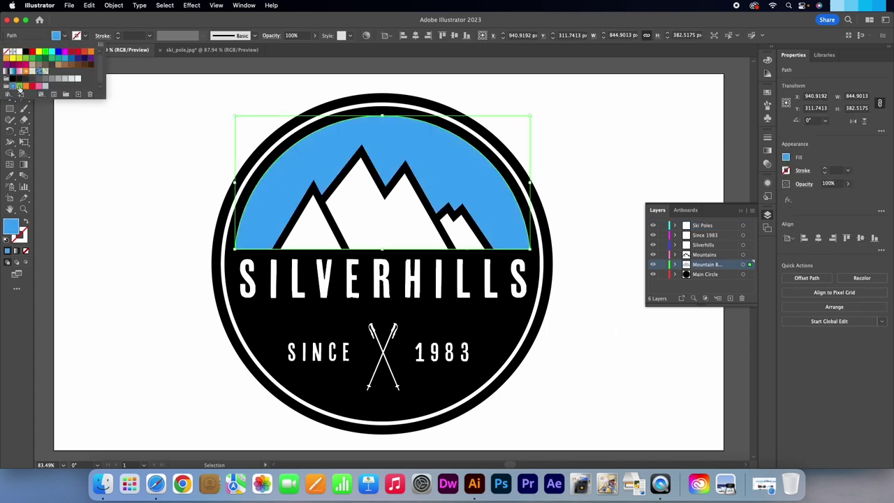
{"action": "left_click", "coordinate": [23, 86]}
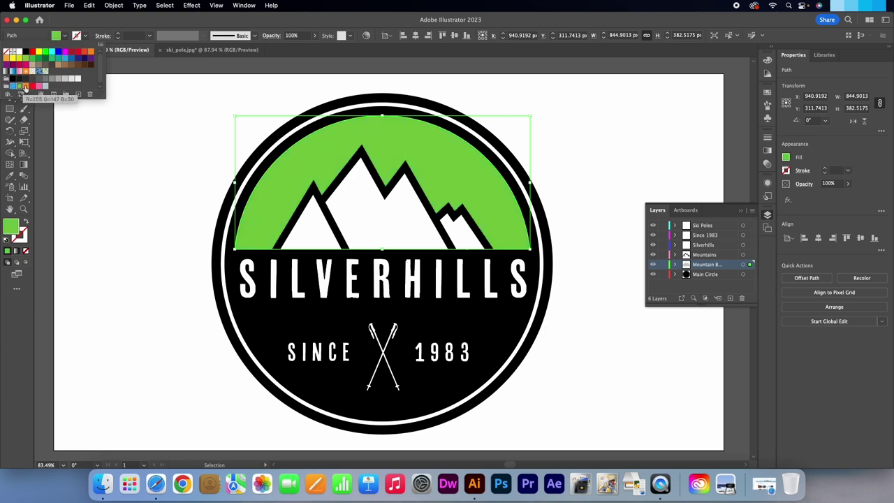
{"action": "left_click", "coordinate": [26, 87]}
{"action": "left_click", "coordinate": [31, 86]}
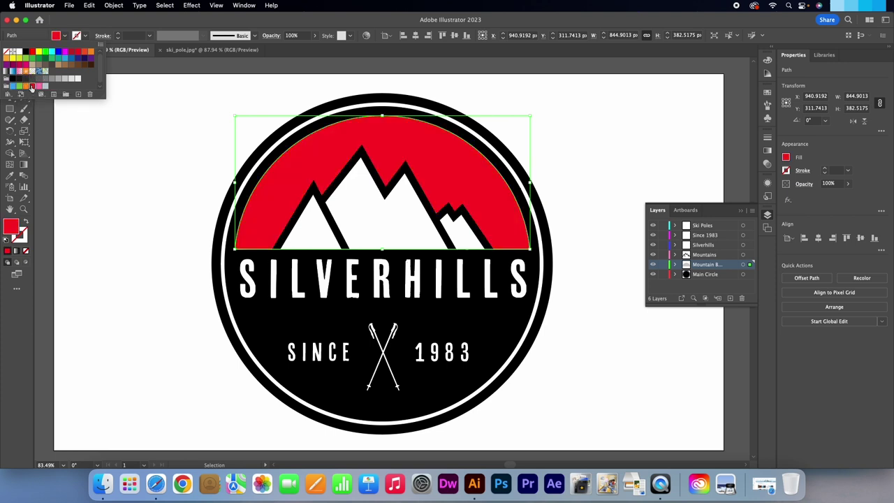
{"action": "left_click", "coordinate": [38, 86]}
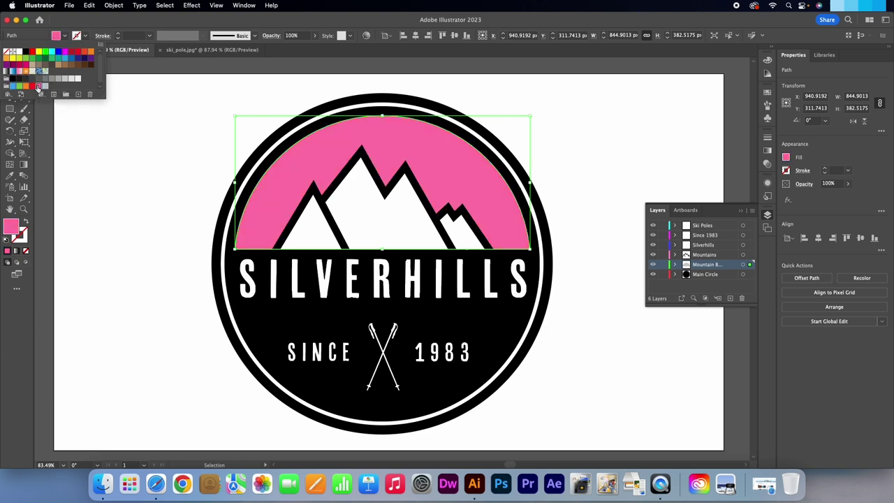
{"action": "left_click", "coordinate": [40, 72]}
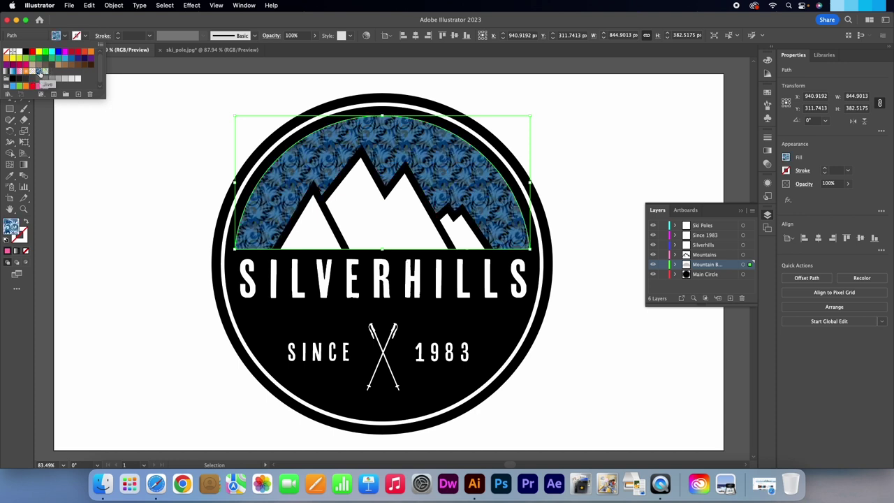
{"action": "left_click", "coordinate": [64, 77]}
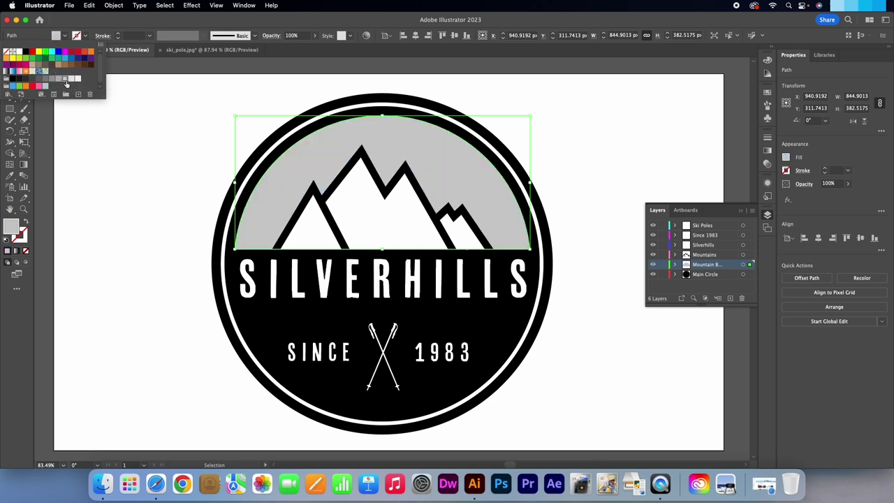
{"action": "left_click", "coordinate": [127, 217]}
{"action": "left_click", "coordinate": [150, 257]}
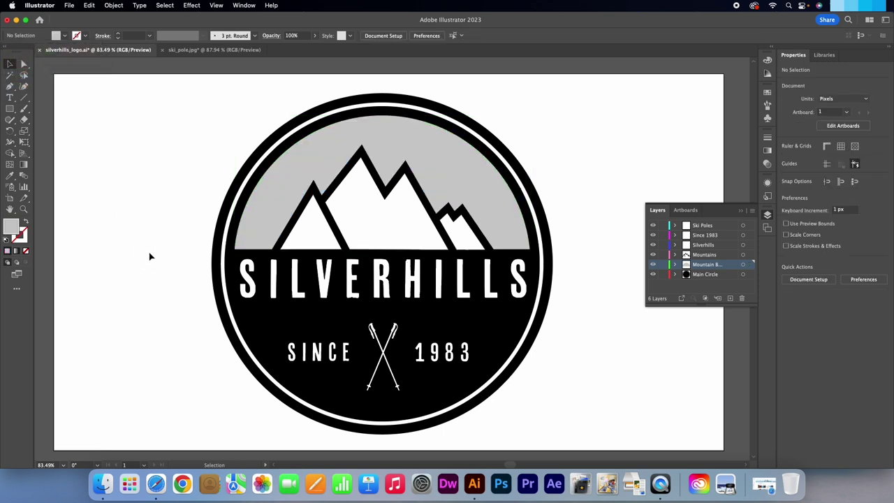